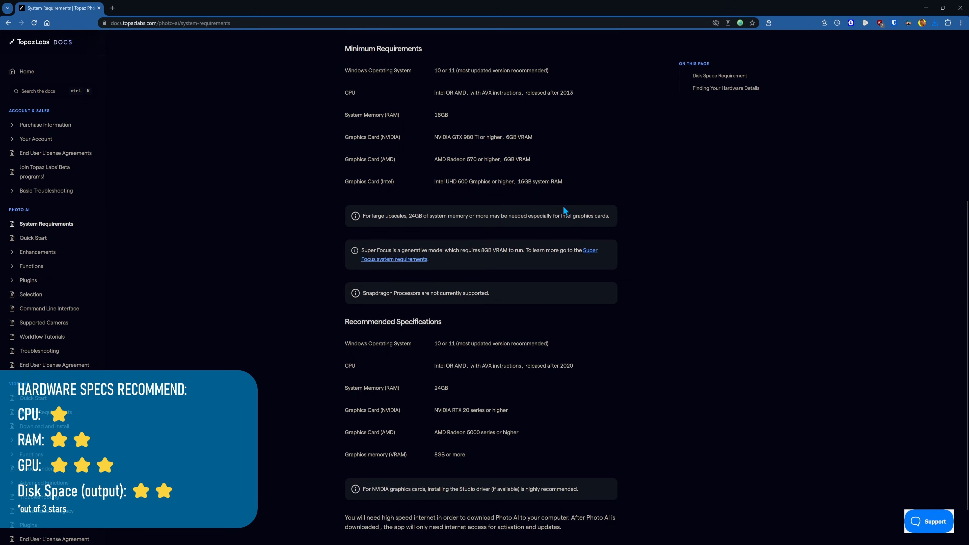
# Examine the minimum graphics card and recommended graphics memory requirements on the Topaz system requirements page.
pyautogui.moveTo(500, 158); pyautogui.dragTo(522, 159)
pyautogui.click(490, 460)
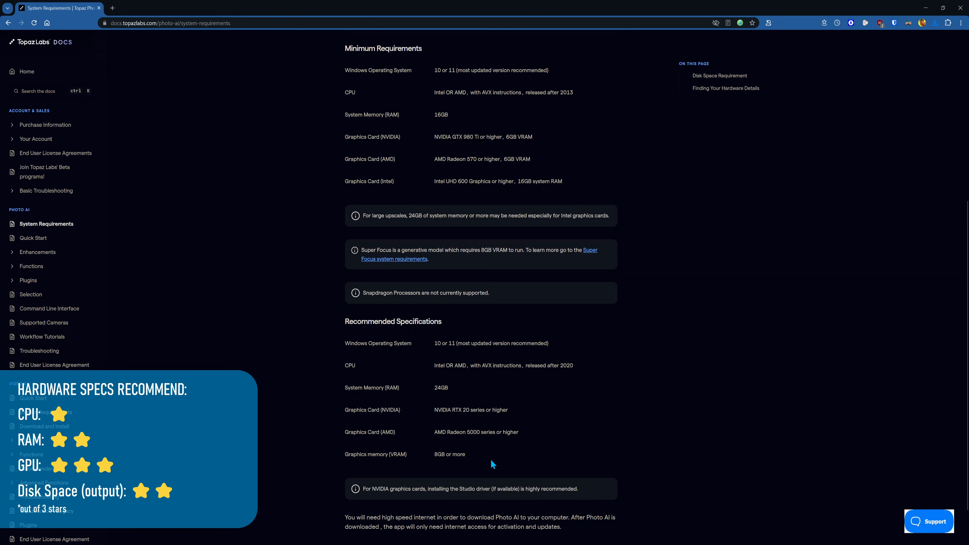
pyautogui.moveTo(491, 461); pyautogui.dragTo(425, 462)
pyautogui.hotkey('ctrl', 'shift', 'Escape')
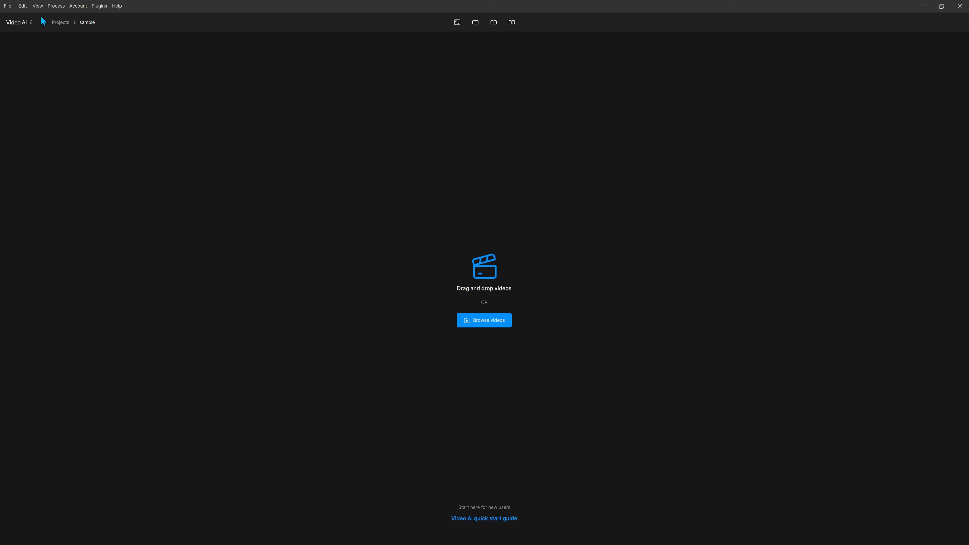
# In Topaz Video AI, run the benchmark with the input resolution set to 1280×720 (HD).
pyautogui.click(56, 6)
pyautogui.click(82, 68)
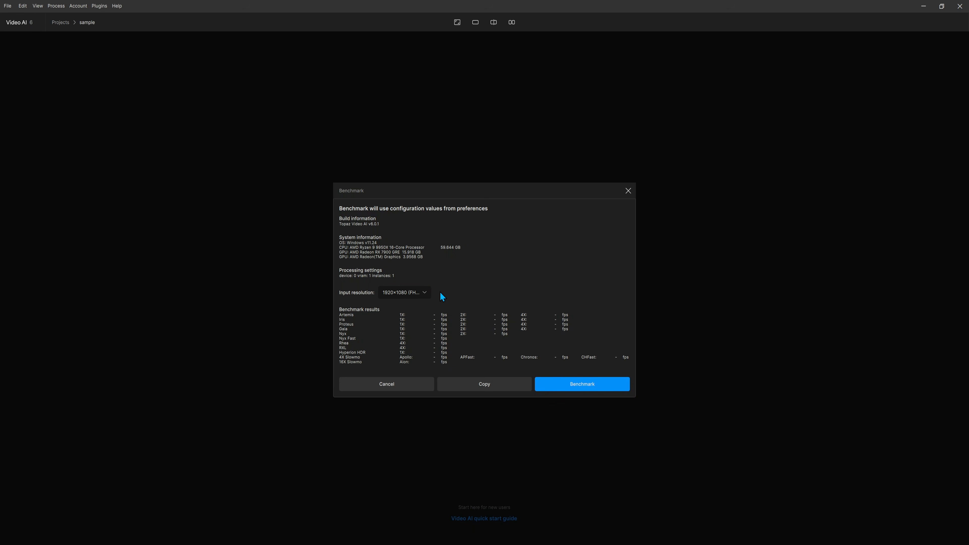
pyautogui.click(416, 292)
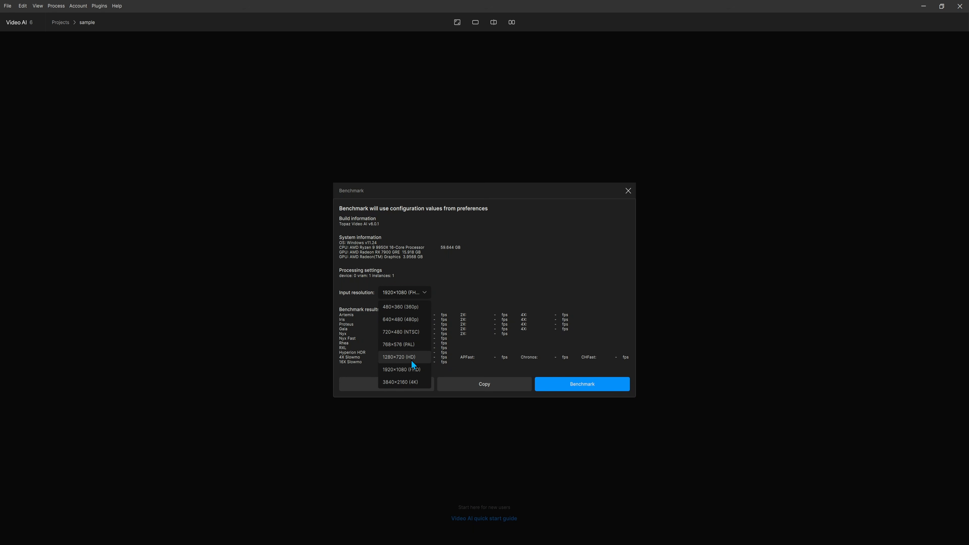
pyautogui.click(404, 357)
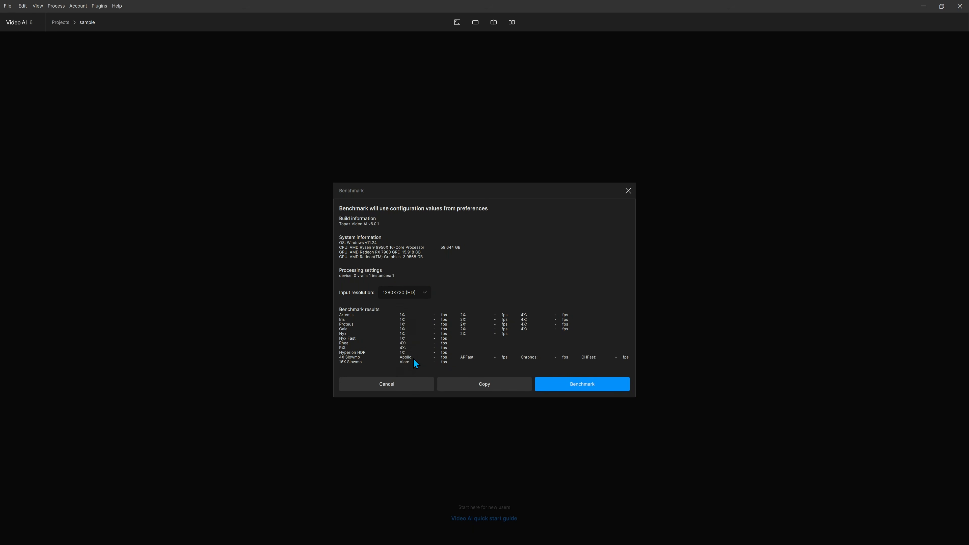
pyautogui.click(583, 384)
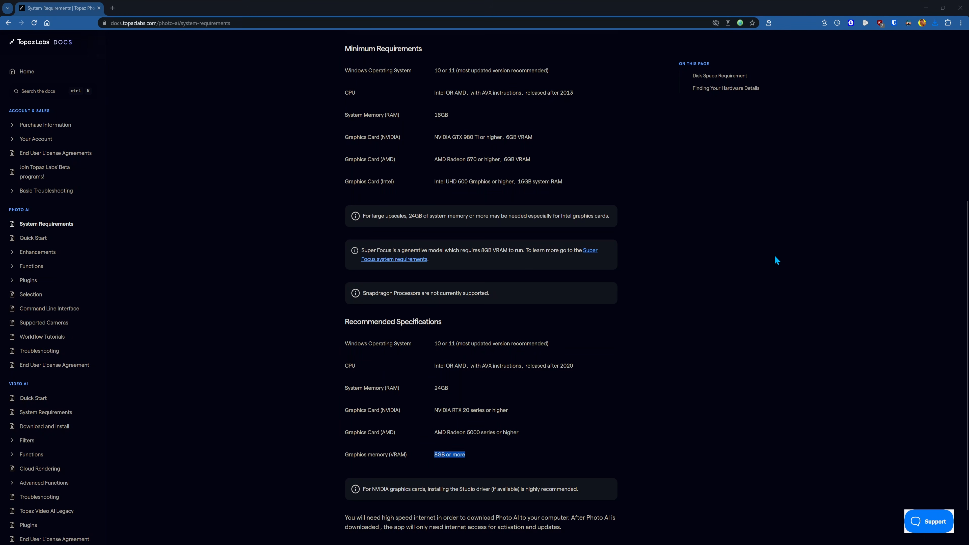
# Open Task Manager and examine the performance of the CPU and the memory.
pyautogui.hotkey('ctrl', 'shift', 'Escape')
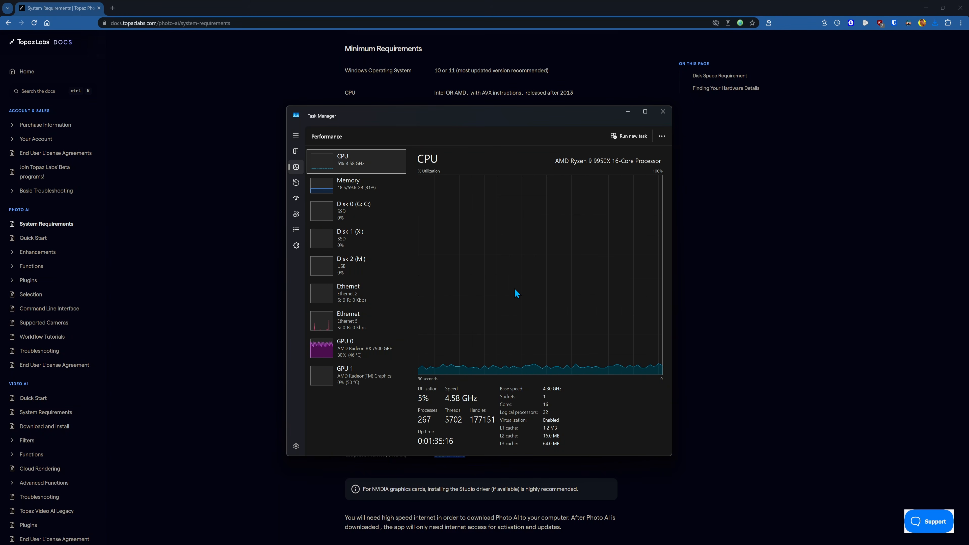
pyautogui.press('Down')
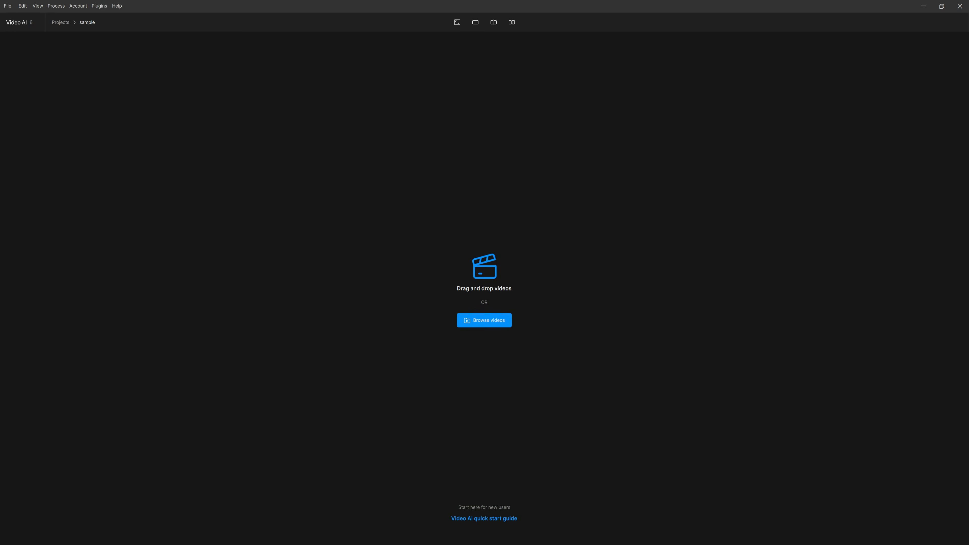
# Import the cable car video into the empty sample project in Video AI and show its original version.
pyautogui.moveTo(770, 252); pyautogui.dragTo(486, 248)
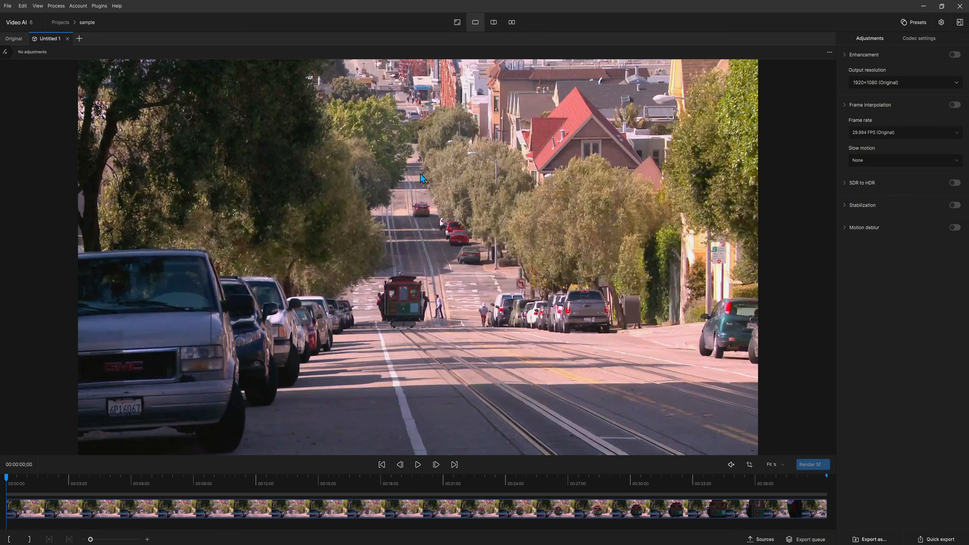
pyautogui.click(15, 42)
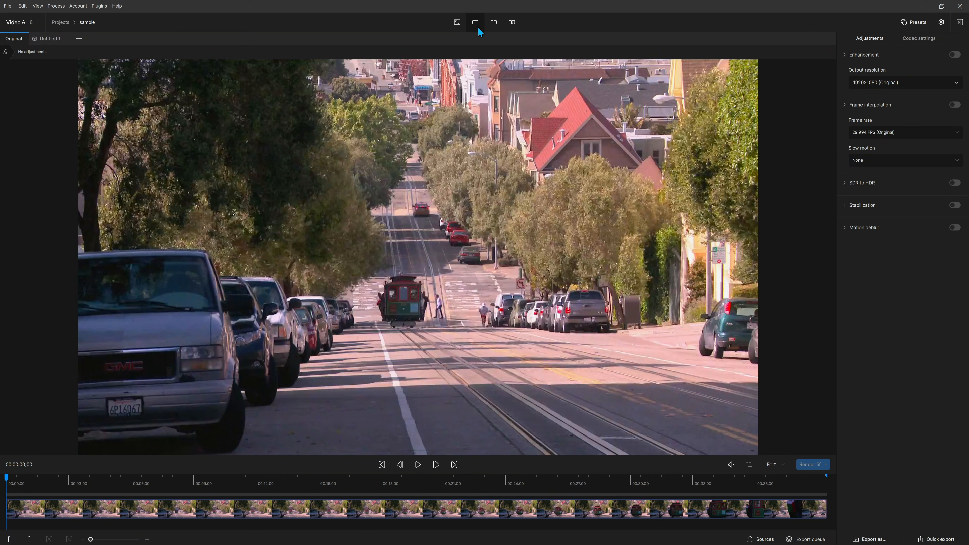
# Switch the preview to split view and shift the comparison divider slightly right of the frame's centre.
pyautogui.click(498, 27)
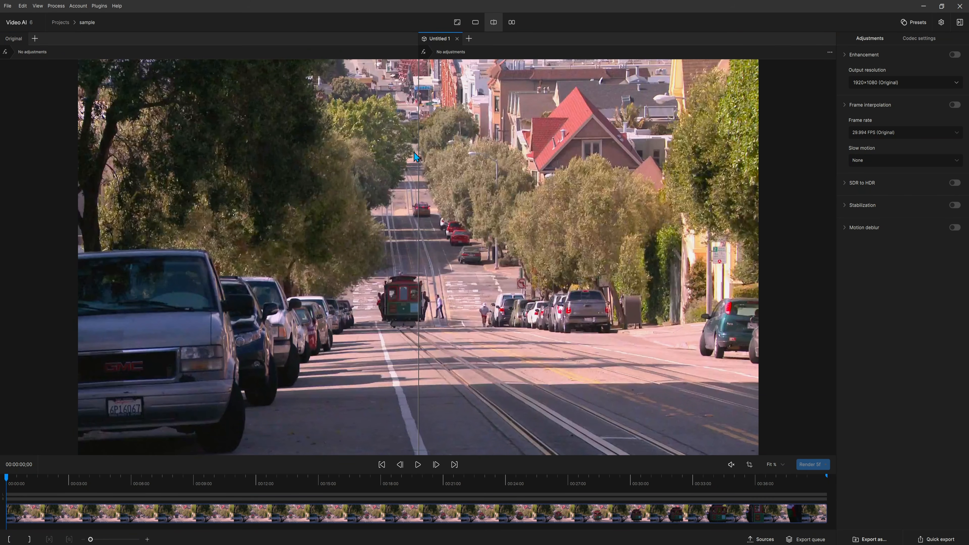
pyautogui.moveTo(417, 151)
pyautogui.mouseDown()
pyautogui.moveTo(706, 182)
pyautogui.moveTo(152, 172)
pyautogui.moveTo(435, 152)
pyautogui.mouseUp()
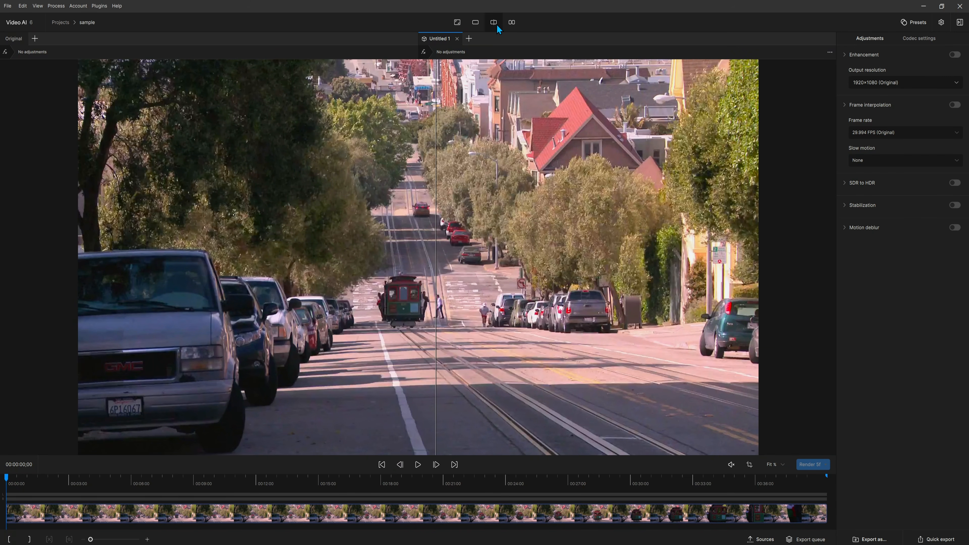
pyautogui.click(509, 24)
# Move the timeline playhead to 00:00:02;16 in the cable car clip.
pyautogui.scroll(2, 500, 493)
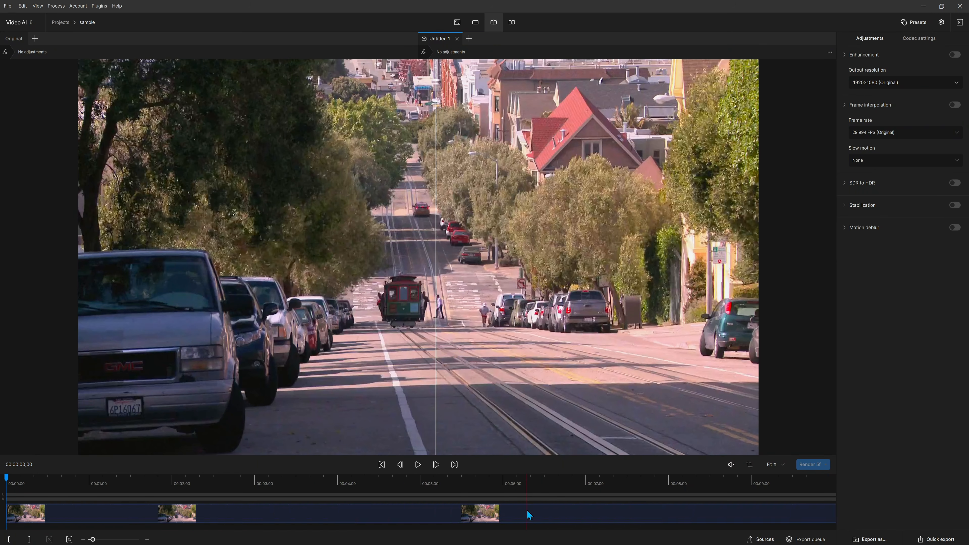
pyautogui.click(527, 492)
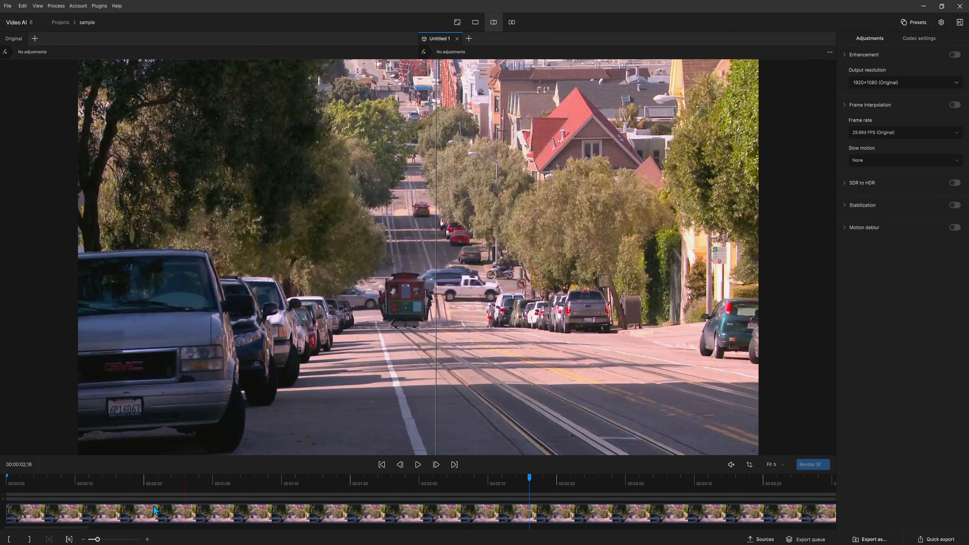
pyautogui.moveTo(97, 538); pyautogui.dragTo(110, 539)
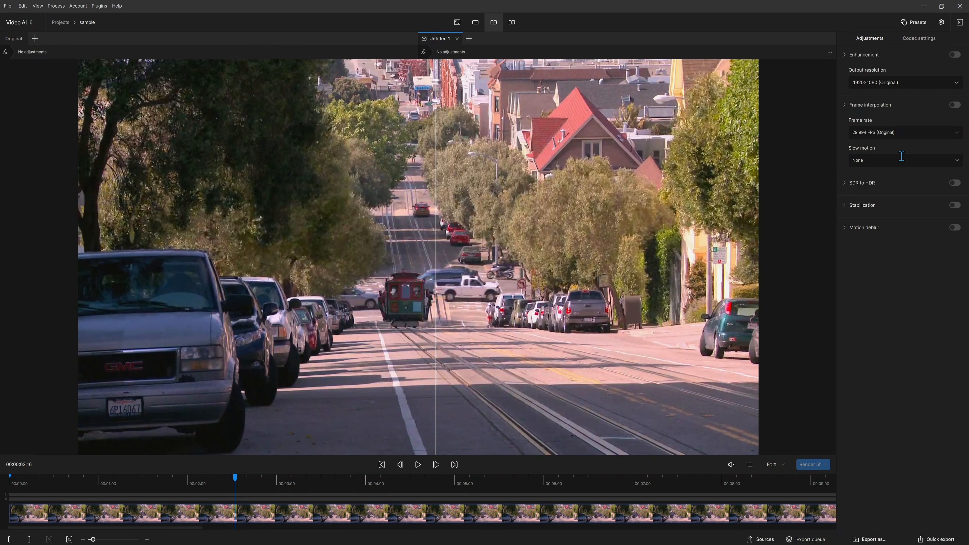
# Turn the enhancement on and off again to view its options, and examine the output codec settings.
pyautogui.click(955, 55)
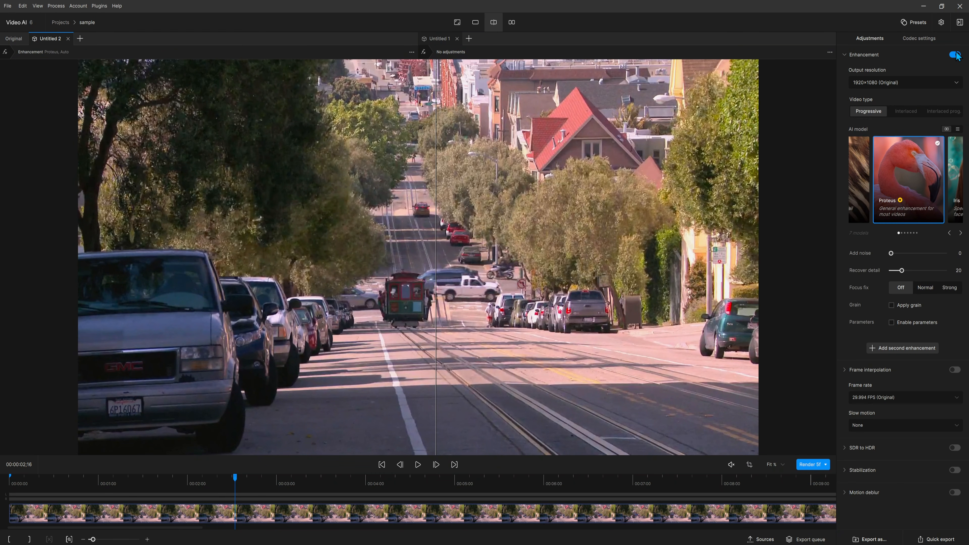
pyautogui.click(956, 54)
pyautogui.click(919, 40)
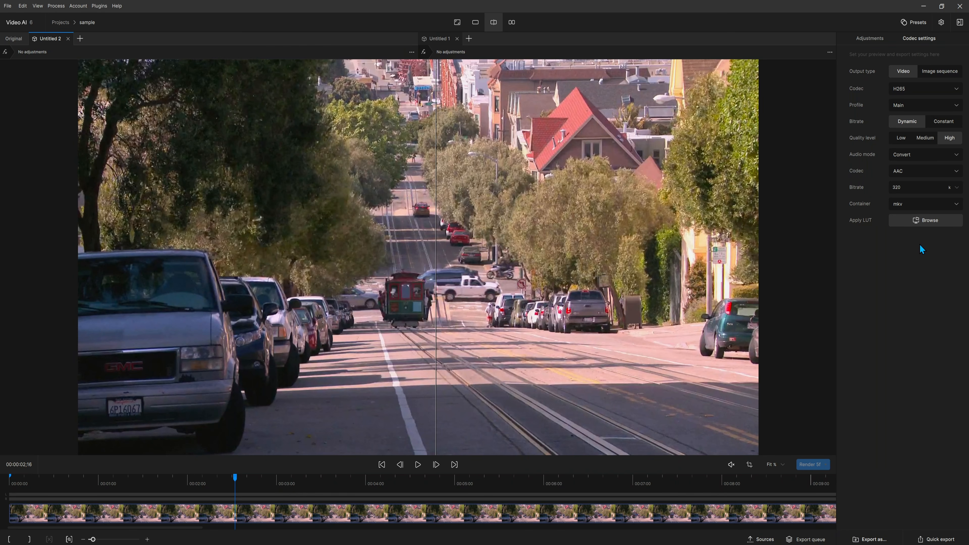
pyautogui.click(920, 88)
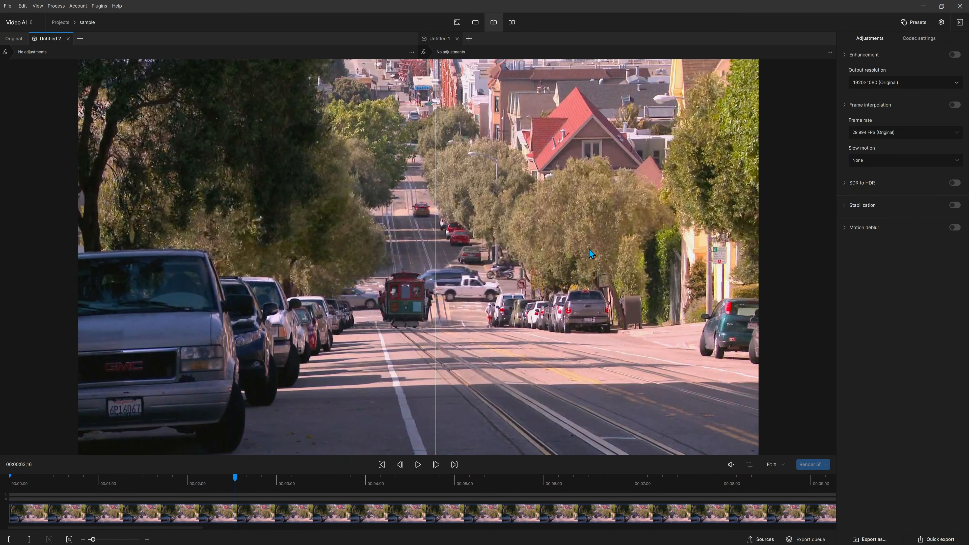
# Examine the General and Processing sections of the application preferences.
pyautogui.click(7, 5)
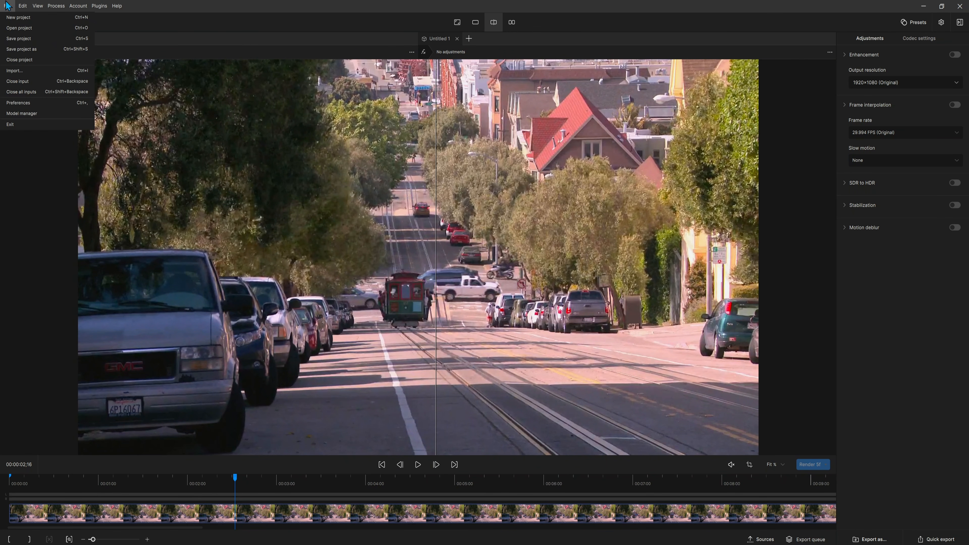
pyautogui.click(32, 105)
pyautogui.scroll(-3, 454, 273)
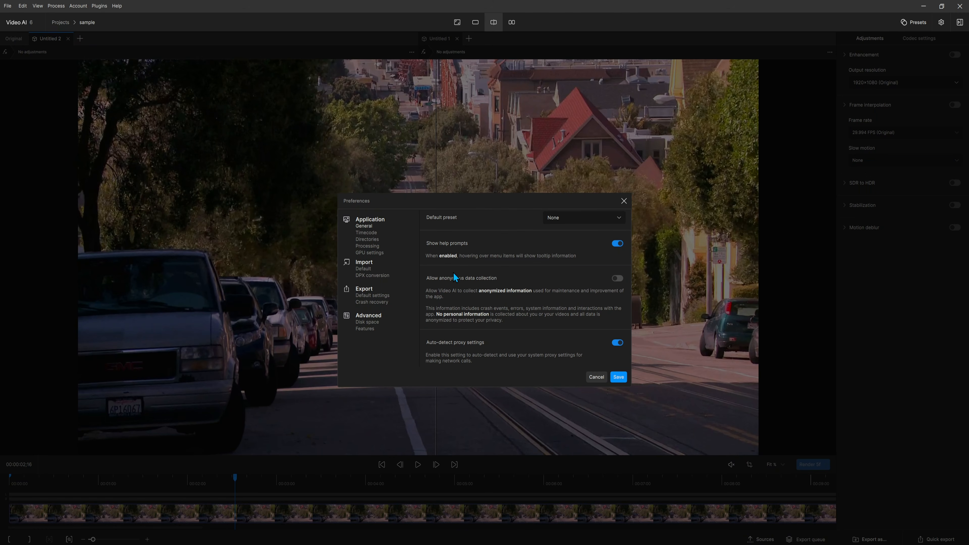
pyautogui.scroll(-2, 454, 274)
pyautogui.scroll(5, 454, 273)
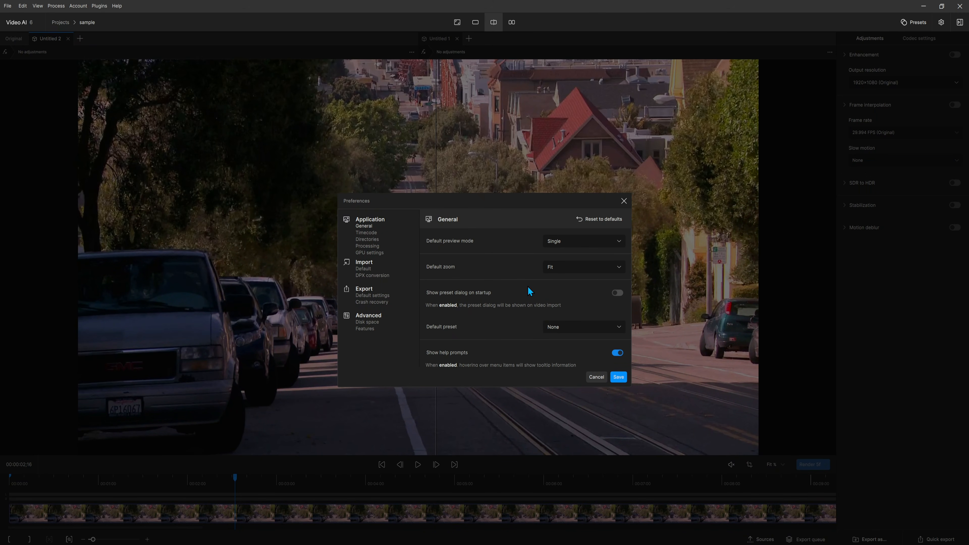
pyautogui.click(367, 246)
pyautogui.click(567, 247)
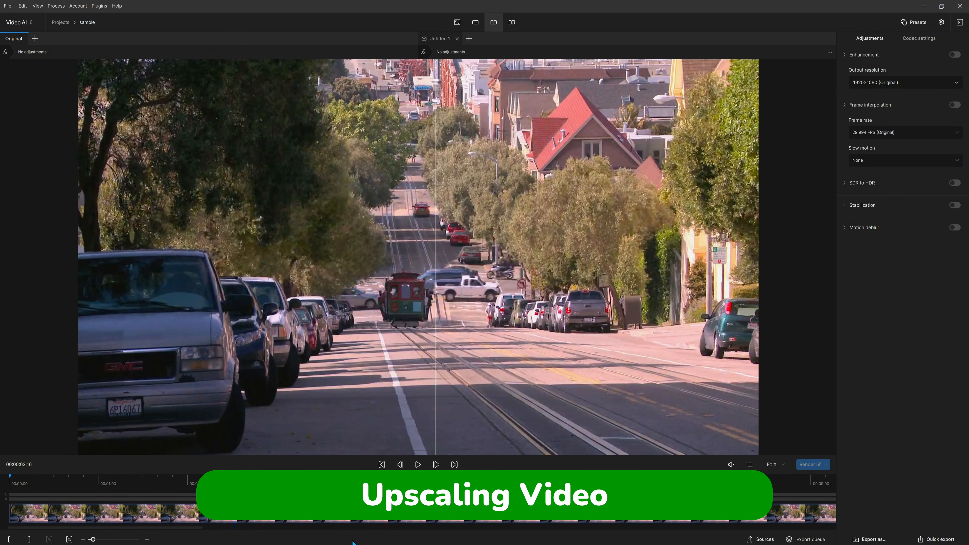
# Watch the original cable car video enlarged in PotPlayer.
pyautogui.moveTo(210, 544)
pyautogui.click(141, 519)
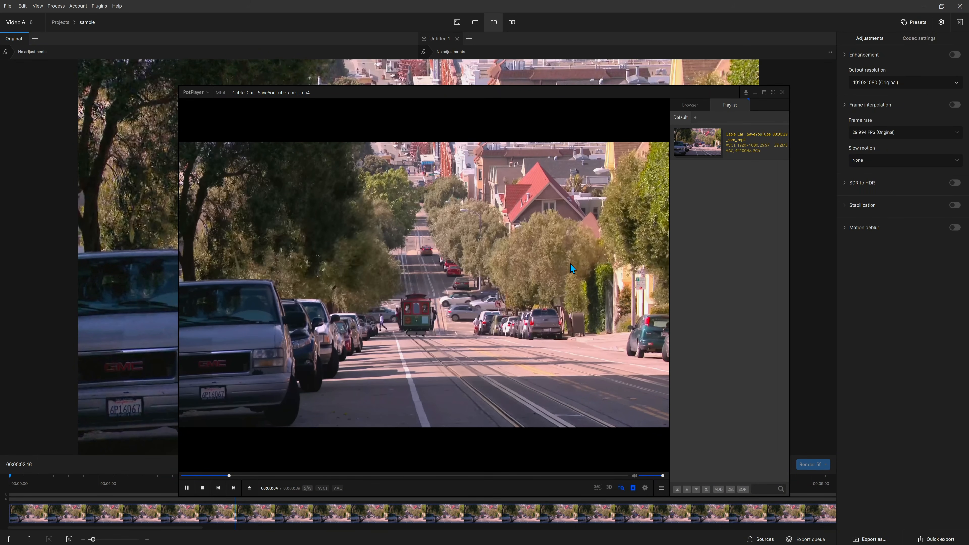
pyautogui.doubleClick(592, 264)
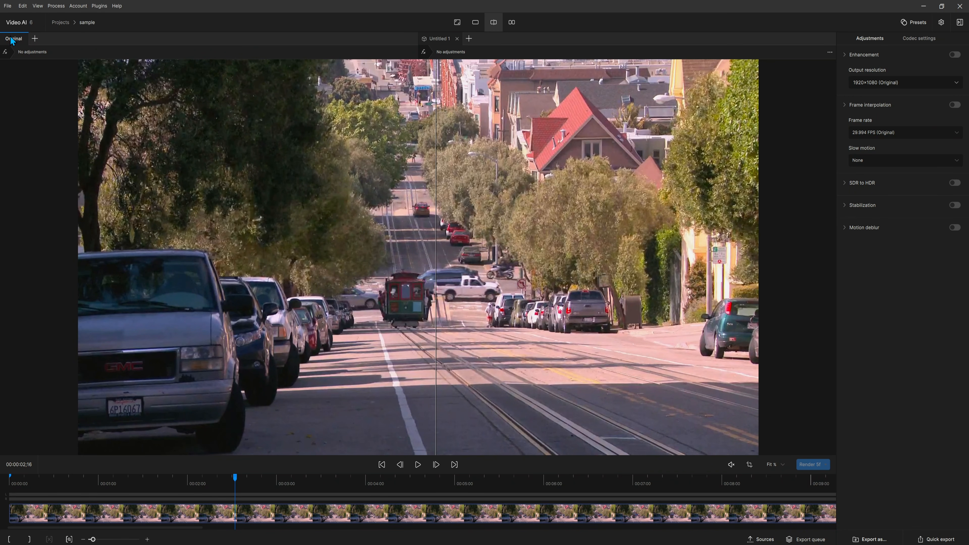
# Set the output resolution of the Untitled 1 version to 2x Upscale in Video AI.
pyautogui.click(439, 37)
pyautogui.click(889, 81)
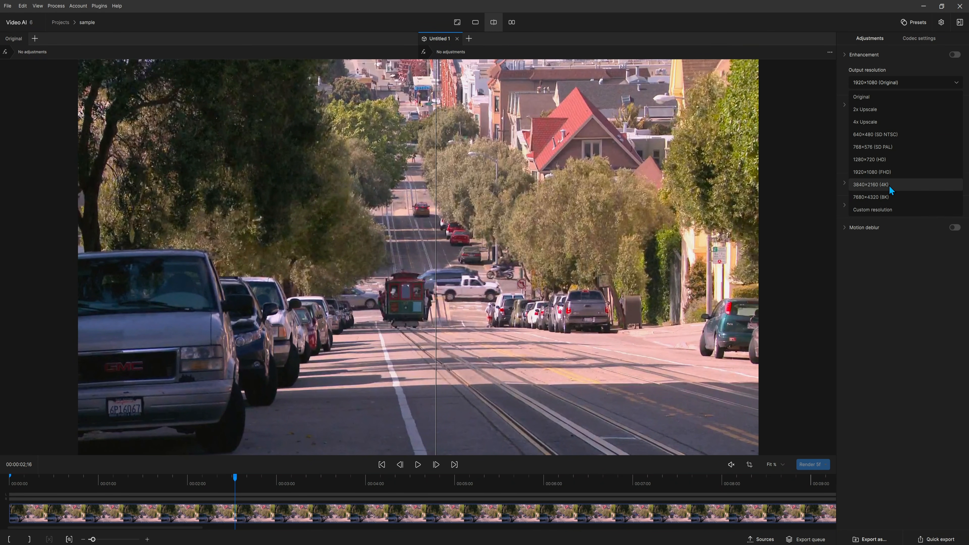
pyautogui.click(892, 109)
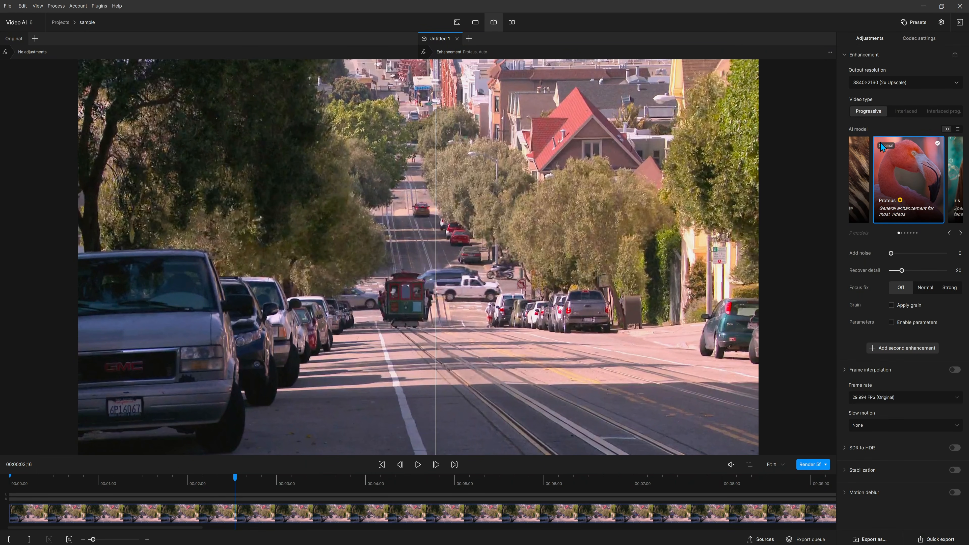
# Try the Interlaced and Interlaced progressive video types, and return the video type to Progressive.
pyautogui.moveTo(857, 129)
pyautogui.click(903, 112)
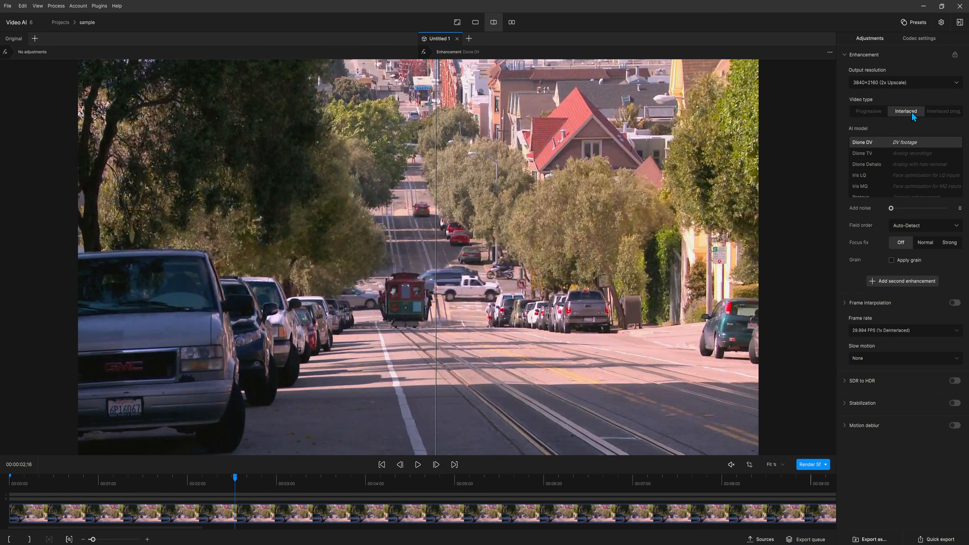
pyautogui.click(938, 110)
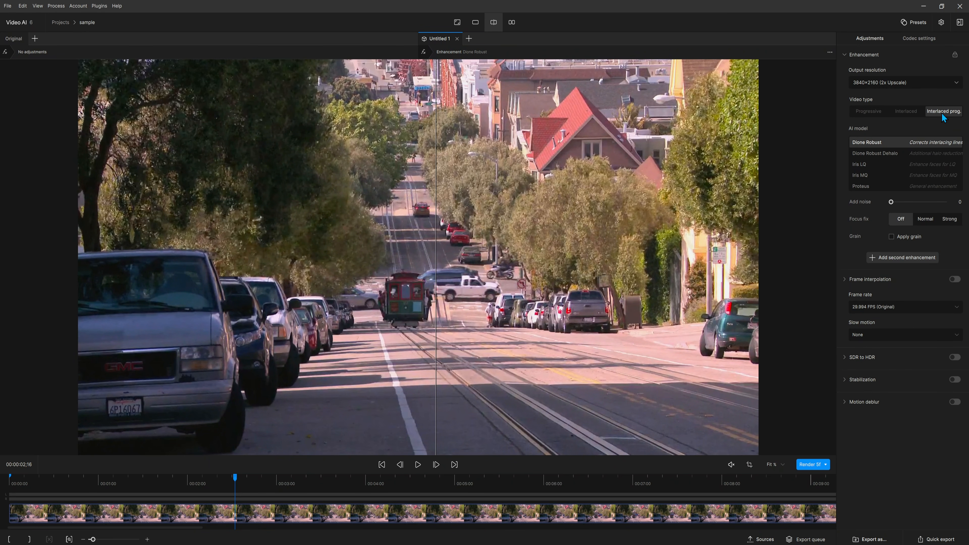
pyautogui.click(870, 112)
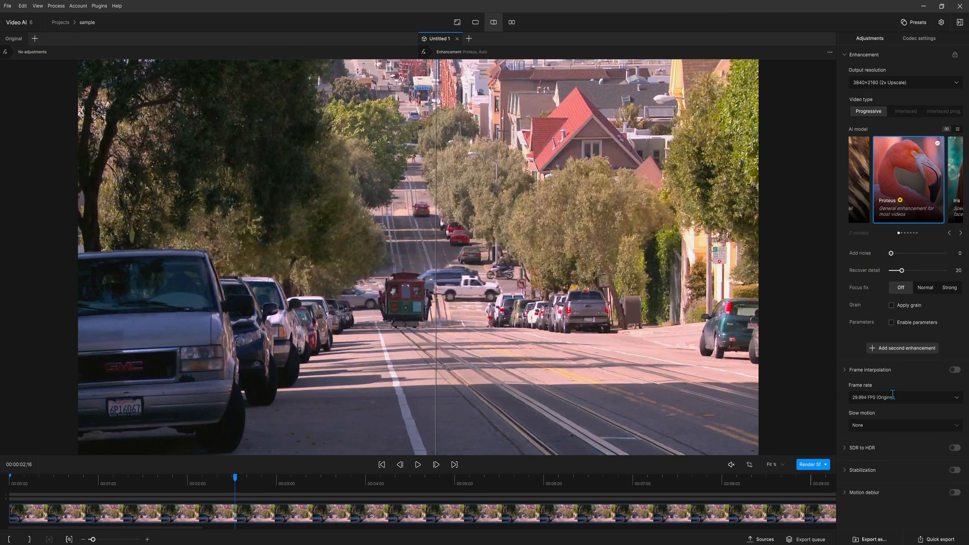
# Set the output frame rate to 59.94 FPS and review the frame interpolation options.
pyautogui.click(910, 396)
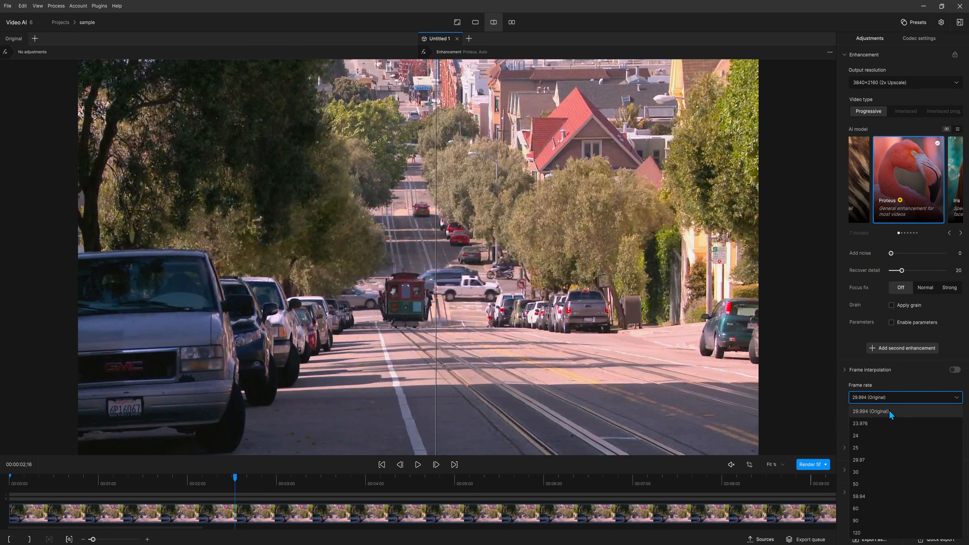
pyautogui.click(886, 496)
pyautogui.scroll(-2, 841, 452)
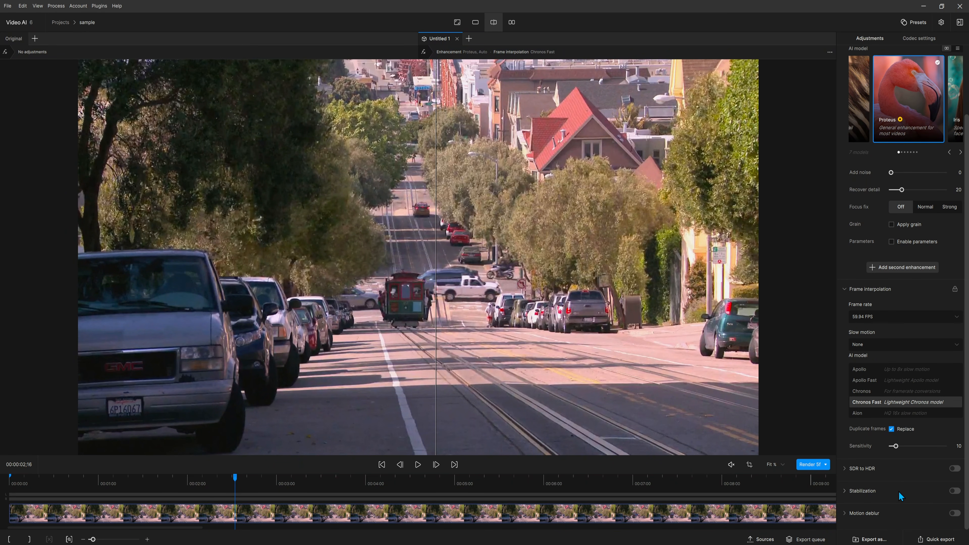
pyautogui.scroll(2, 916, 501)
# Render a 5-second preview of the upscaled clip from the playhead and inspect it around the cable car.
pyautogui.click(827, 464)
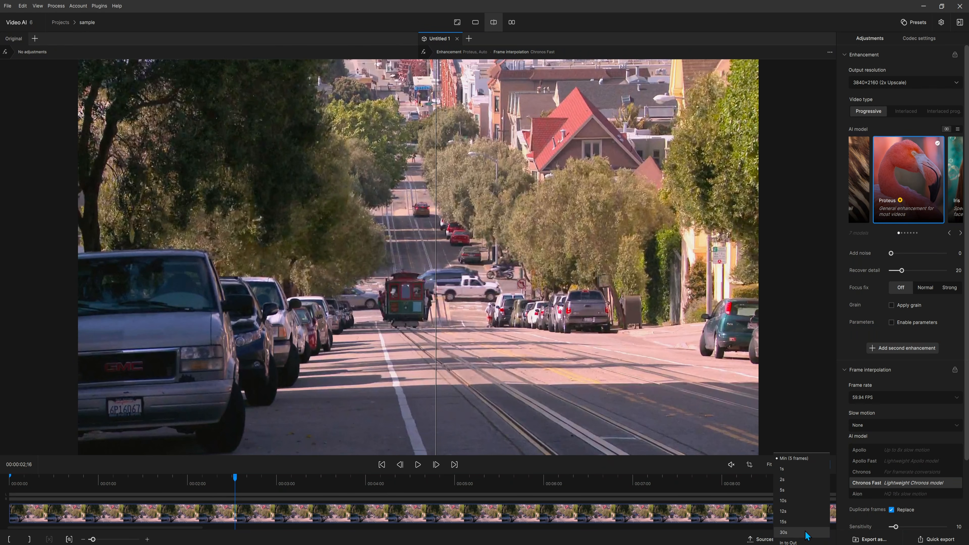
pyautogui.click(805, 490)
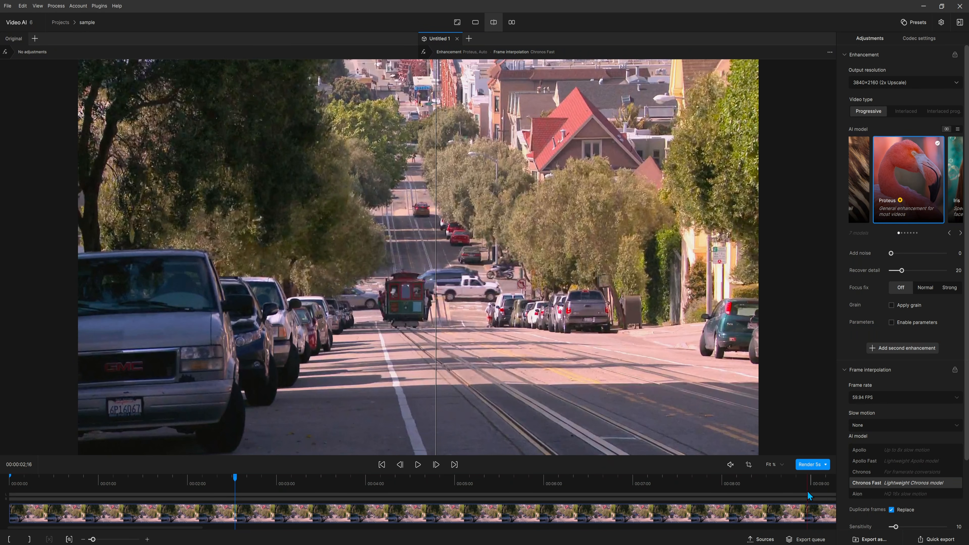
pyautogui.click(808, 465)
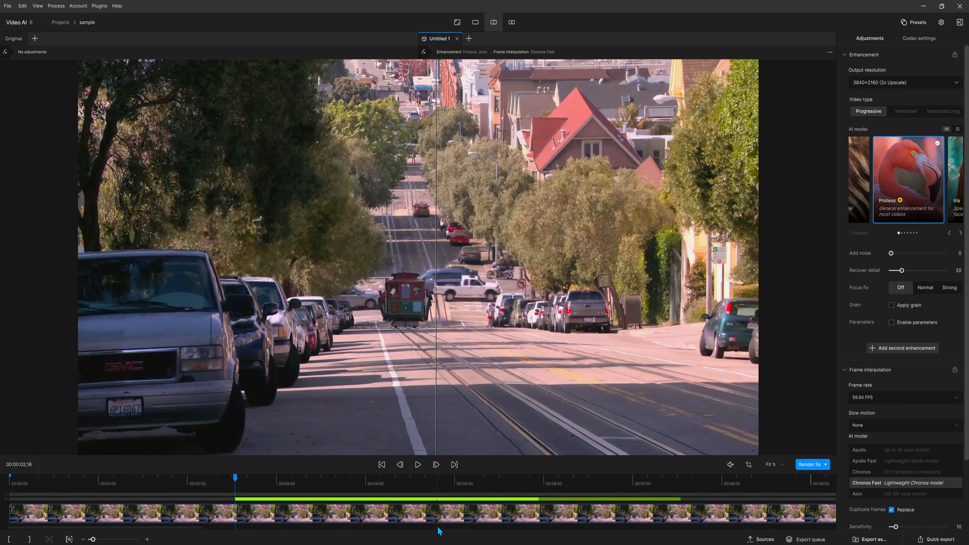
pyautogui.scroll(4, 481, 313)
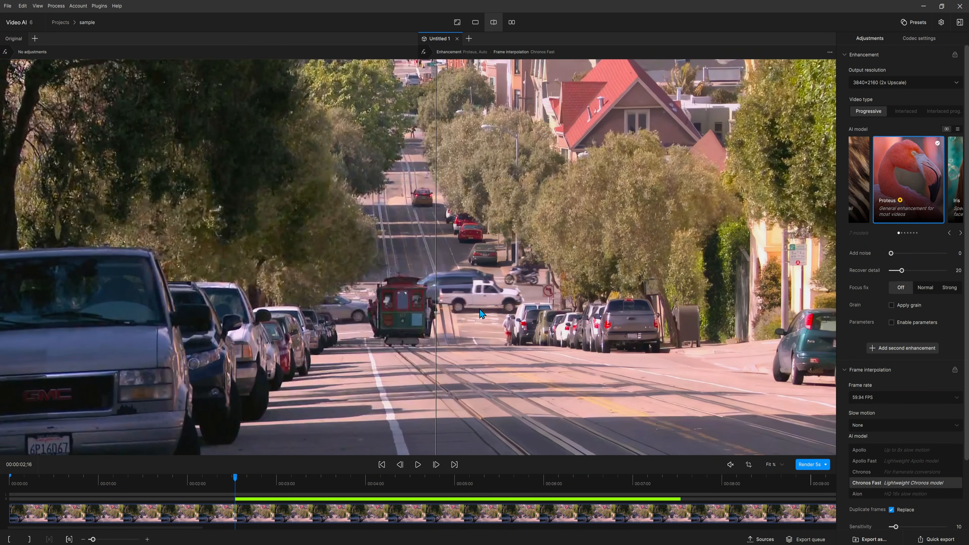
# Compare the original with the upscaled version around the cable car using the split divider, and play the rendered preview.
pyautogui.scroll(2, 480, 313)
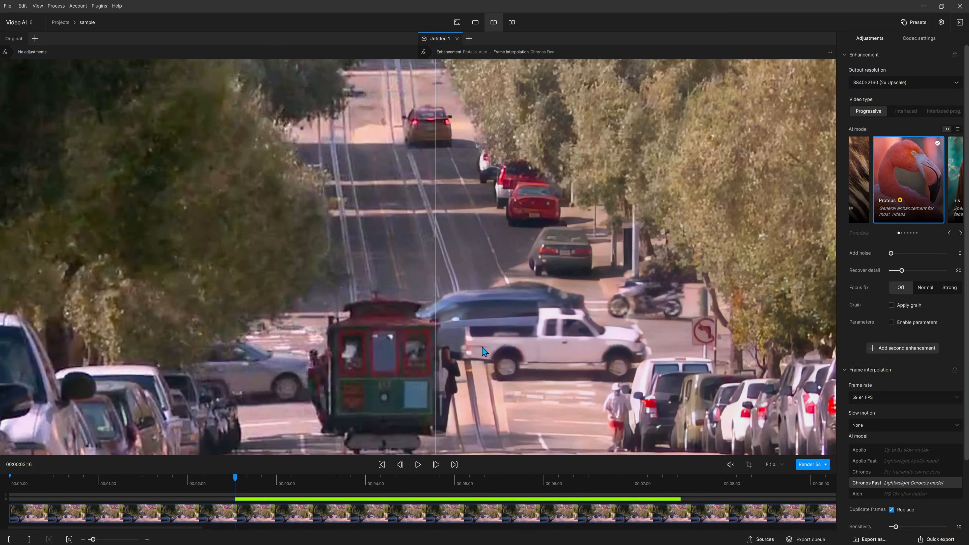
pyautogui.moveTo(439, 359); pyautogui.dragTo(138, 296)
pyautogui.moveTo(238, 293); pyautogui.dragTo(754, 313)
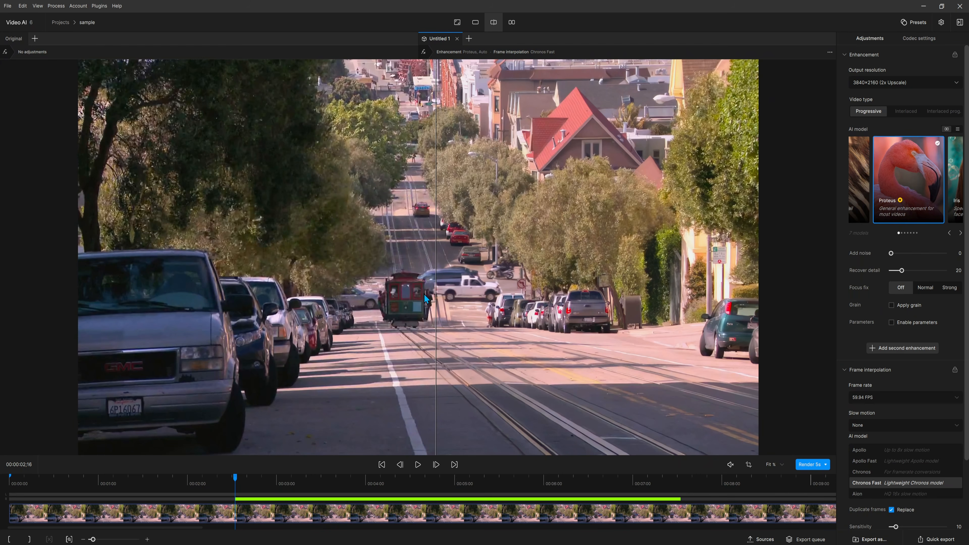
pyautogui.click(418, 465)
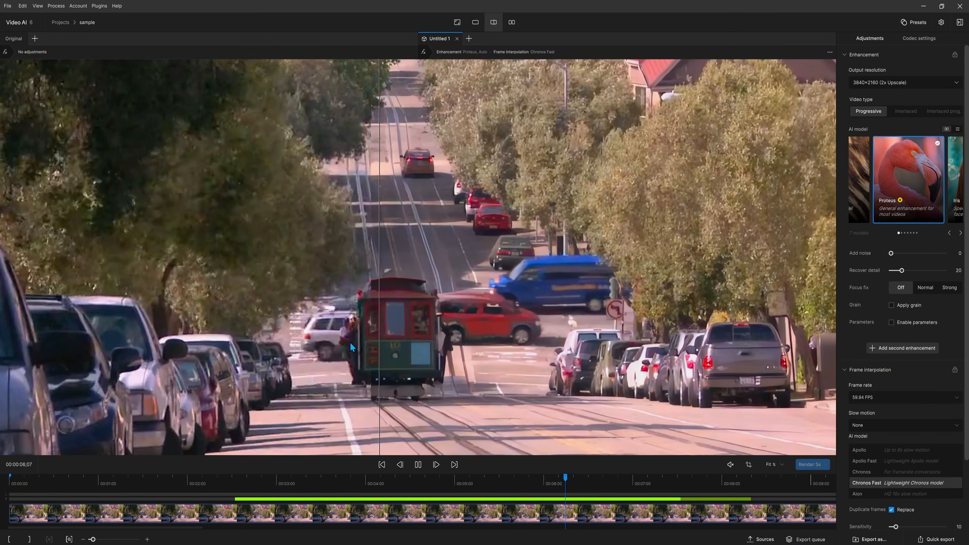
pyautogui.moveTo(436, 339); pyautogui.dragTo(264, 345)
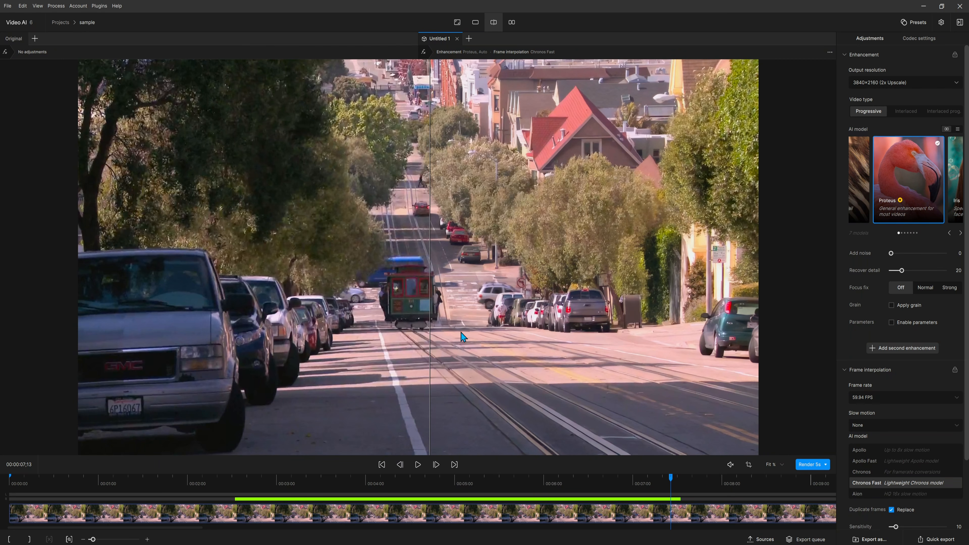
# Review the codec settings, dismiss the custom export location, and quick export the Untitled 1 version as an H265 mkv video.
pyautogui.click(910, 42)
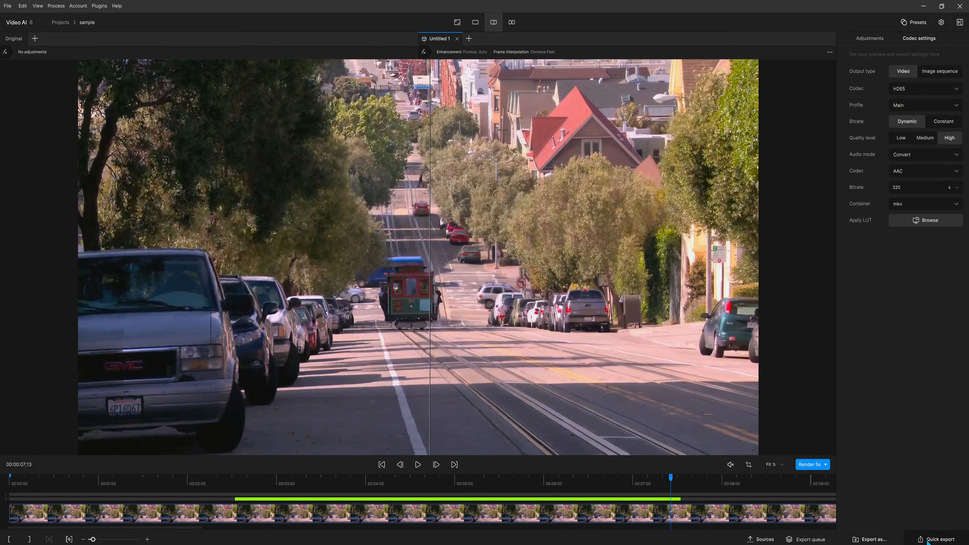
pyautogui.click(869, 539)
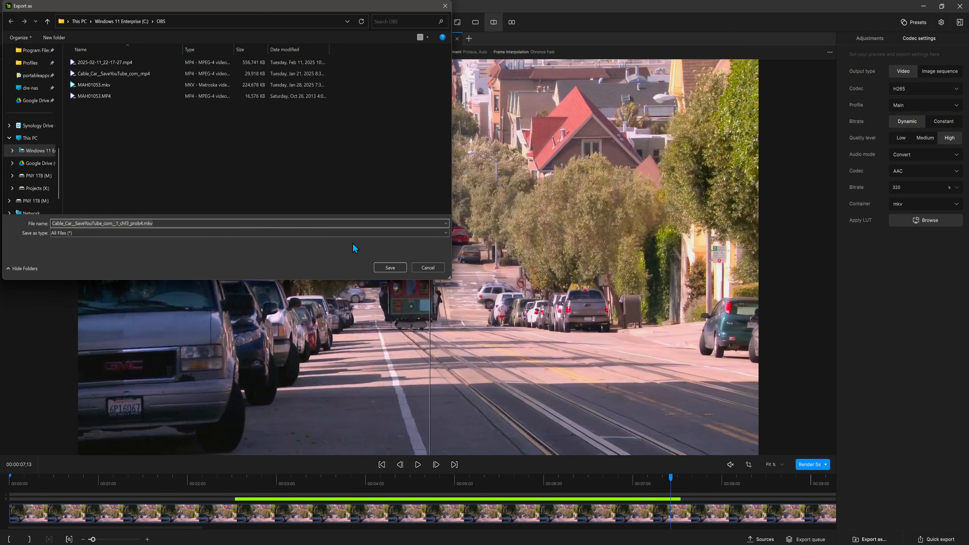
pyautogui.click(428, 267)
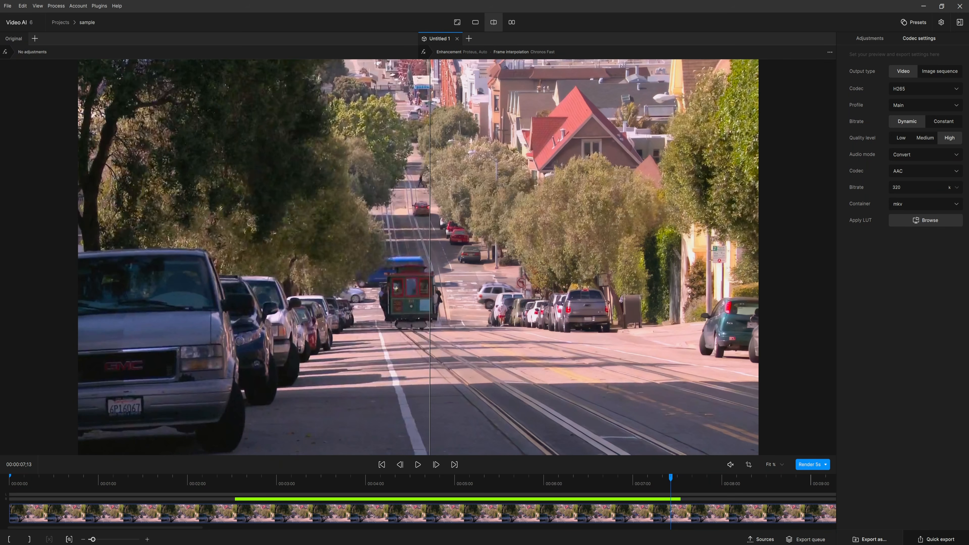
pyautogui.click(933, 542)
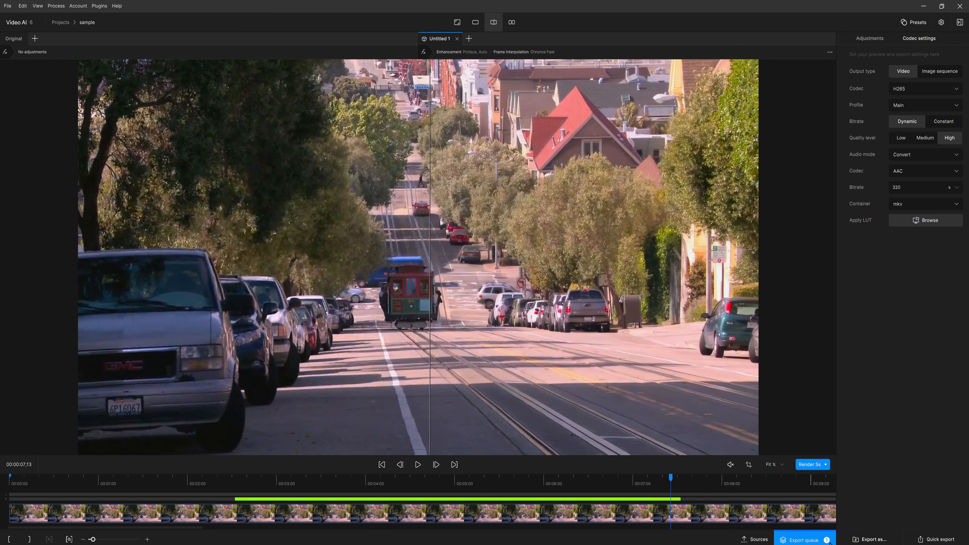
# Inspect the Untitled 1 job's details in the export queue and view the exported video full screen.
pyautogui.click(798, 540)
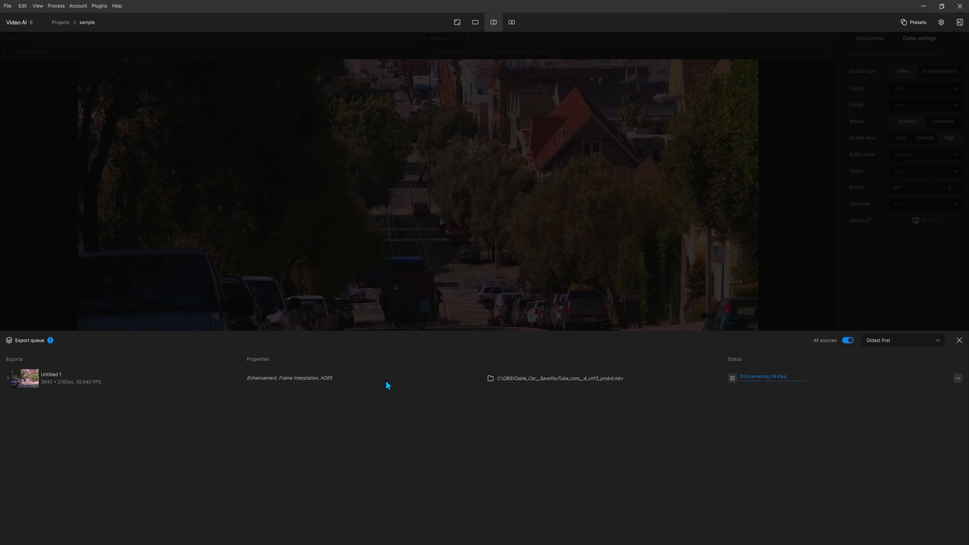
pyautogui.click(323, 380)
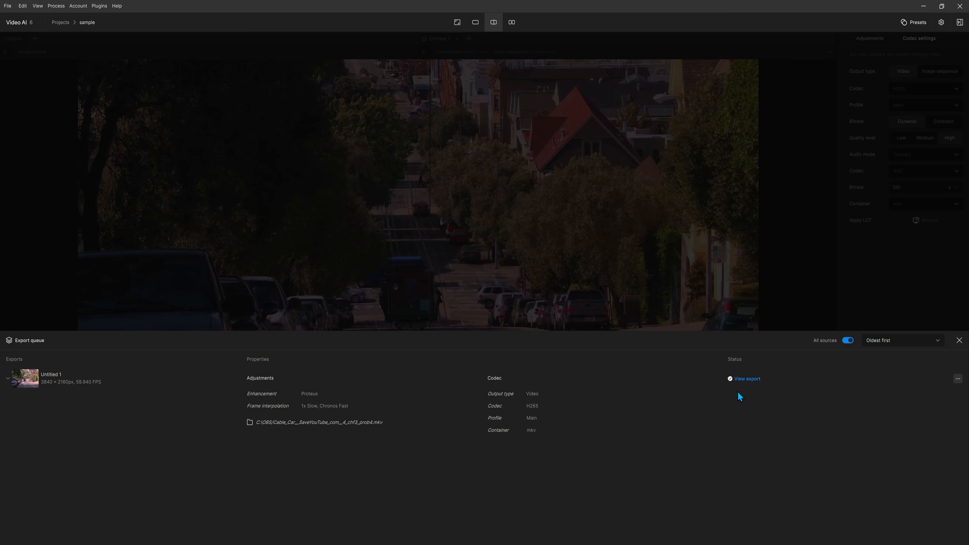
pyautogui.click(750, 383)
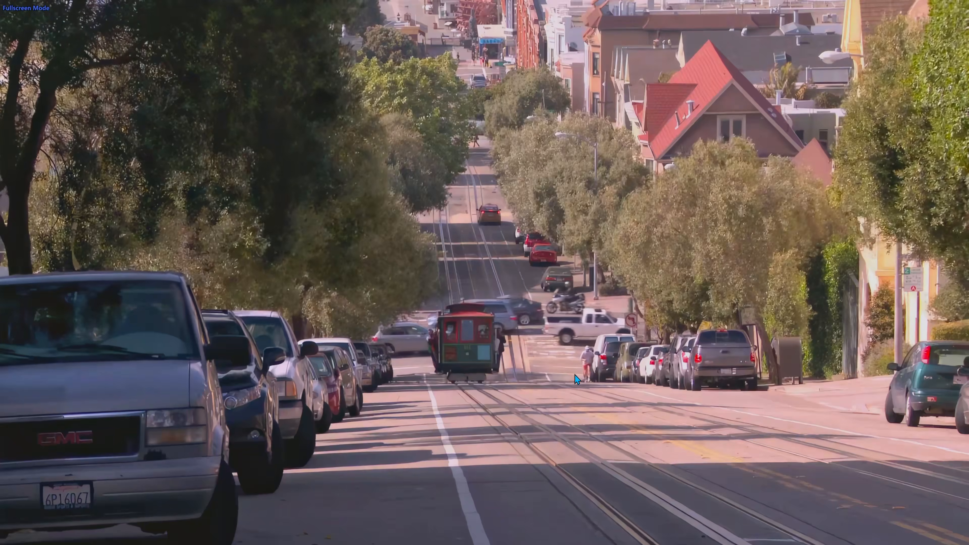
pyautogui.doubleClick(575, 375)
pyautogui.doubleClick(575, 376)
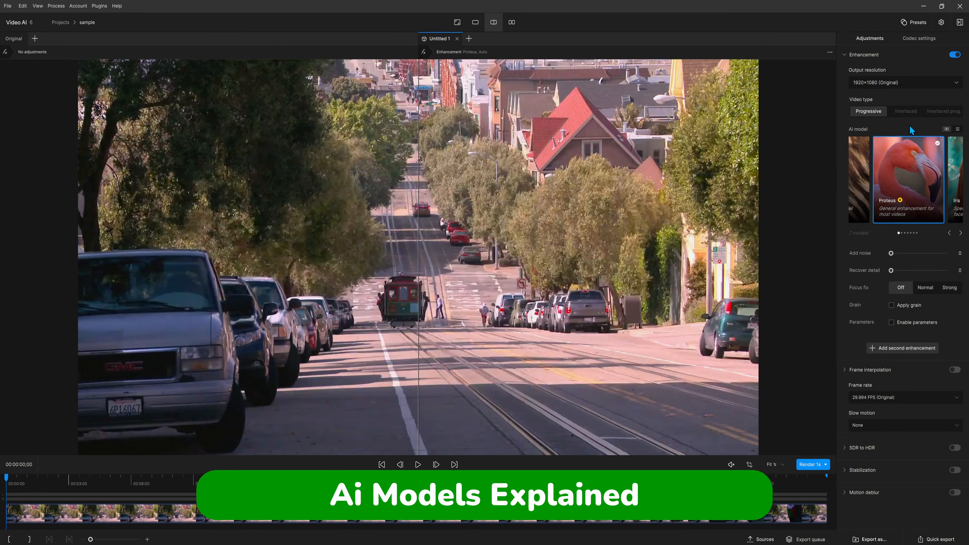
# Show the AI models as a list, and try the Iris model and the Interlaced video type with Iris LQ.
pyautogui.click(957, 129)
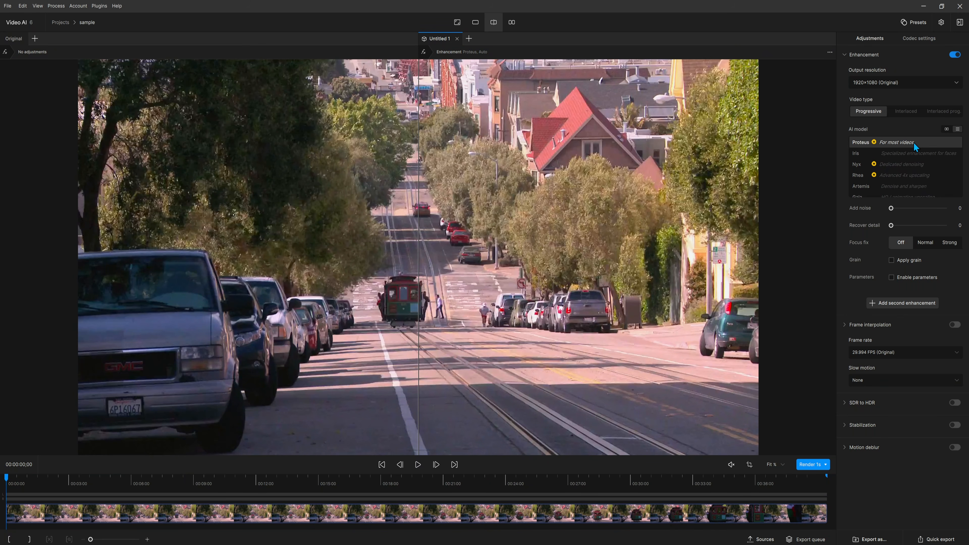
pyautogui.click(903, 155)
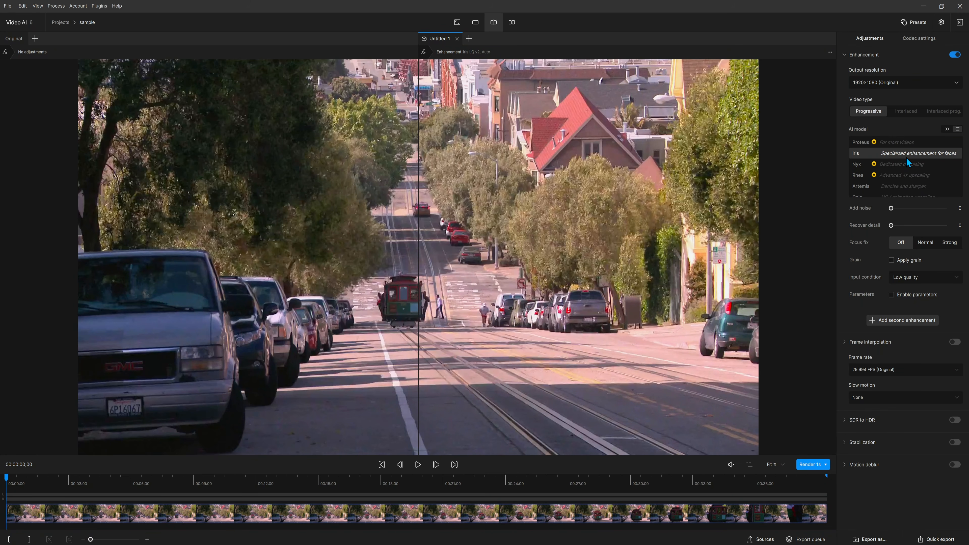
pyautogui.click(911, 111)
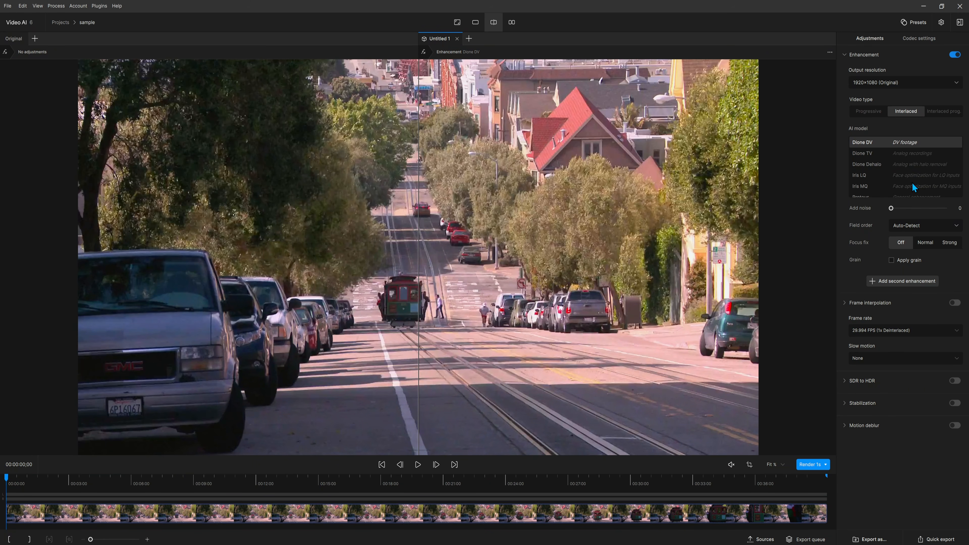
pyautogui.click(896, 178)
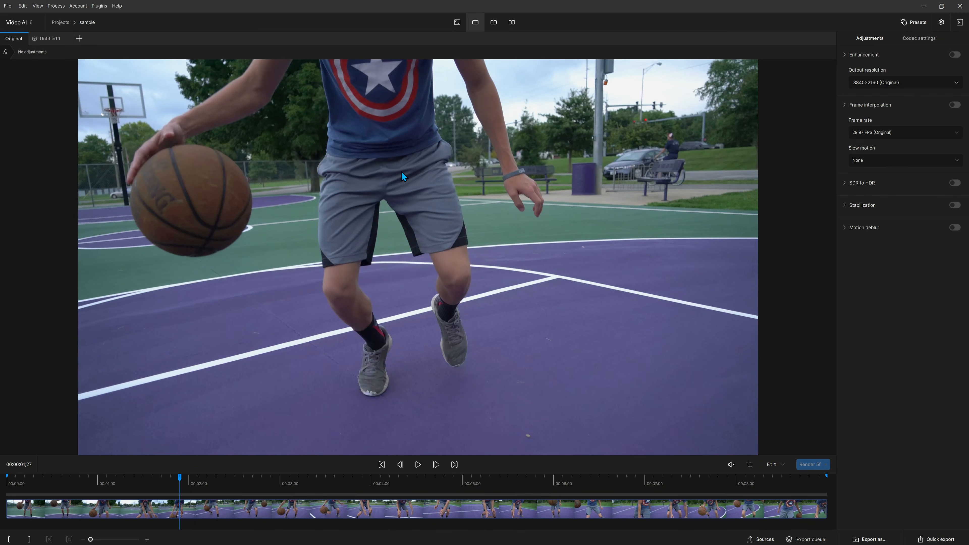
# Compare the original basketball clip with its Nyx version in split view around the player's shoes, and select the Rhea model.
pyautogui.scroll(5, 408, 172)
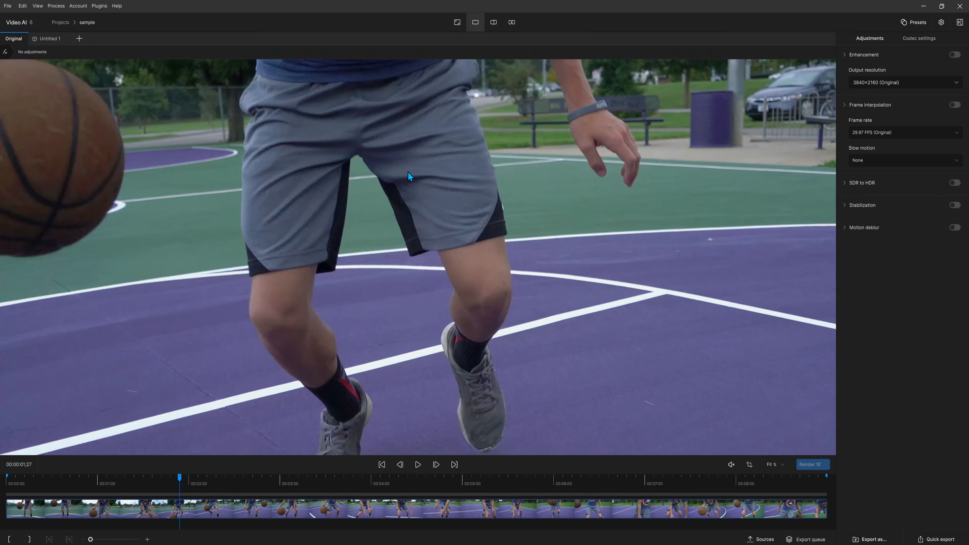
pyautogui.moveTo(629, 336); pyautogui.dragTo(458, 101)
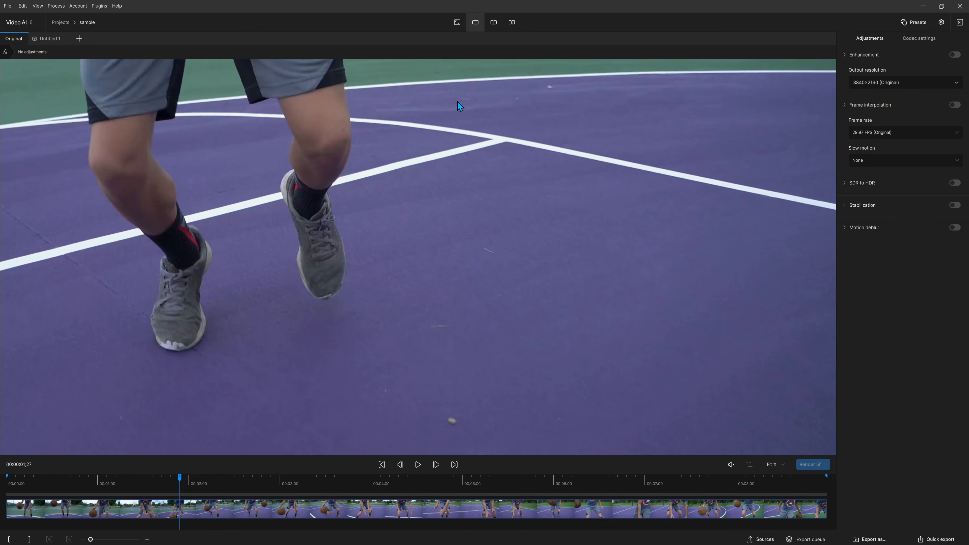
pyautogui.click(51, 39)
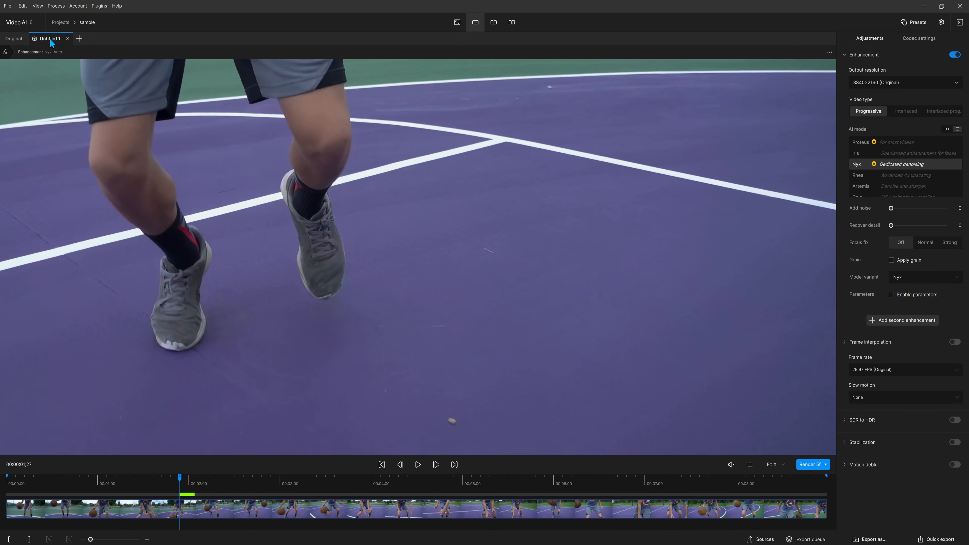
pyautogui.click(493, 23)
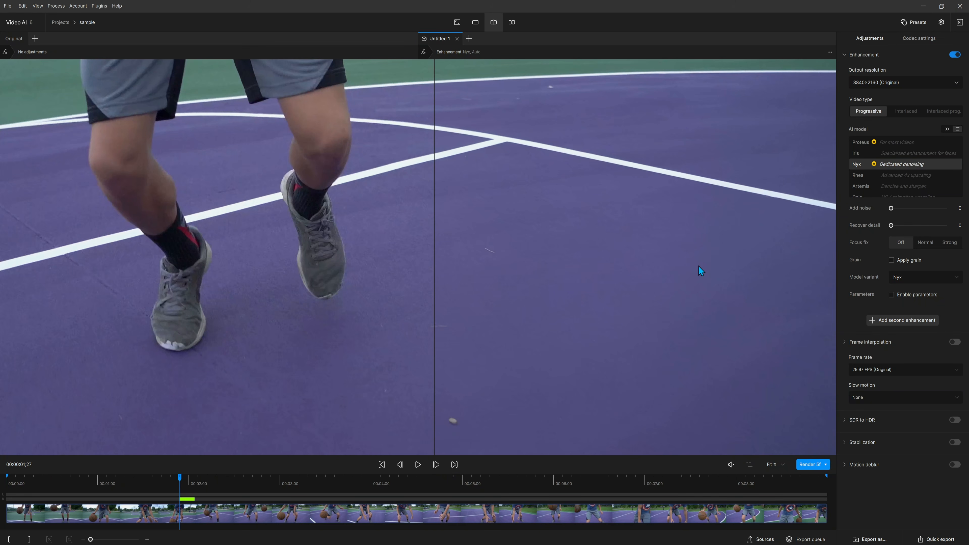
pyautogui.click(908, 177)
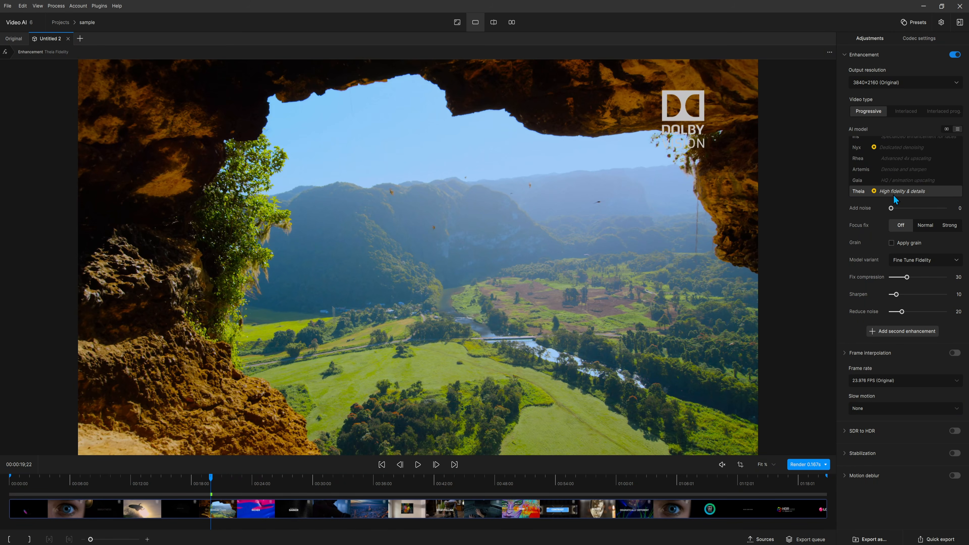
# Try the Interlaced progressive type and the Dione TV model, and set Untitled 2 to Interlaced video with the Dione DV model.
pyautogui.click(914, 113)
pyautogui.click(933, 112)
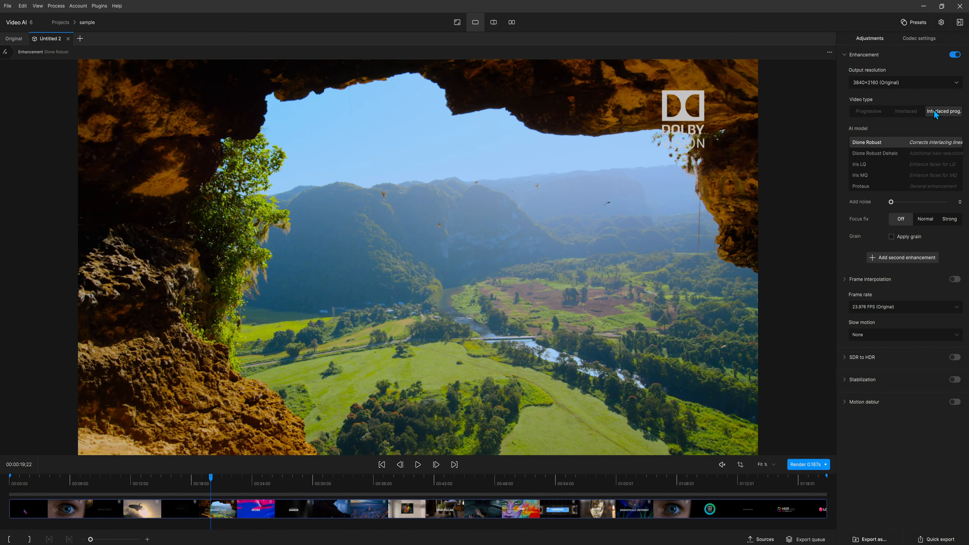
pyautogui.click(906, 111)
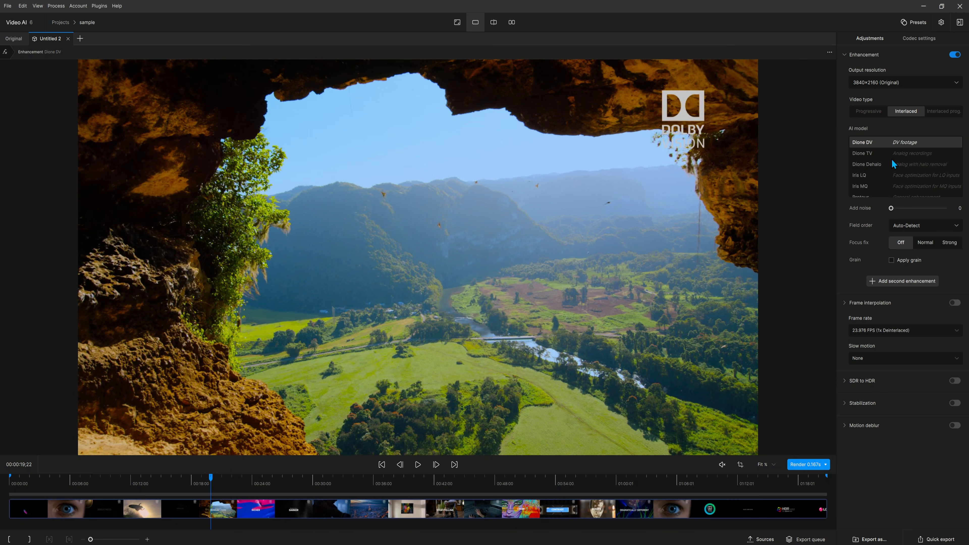
pyautogui.click(887, 153)
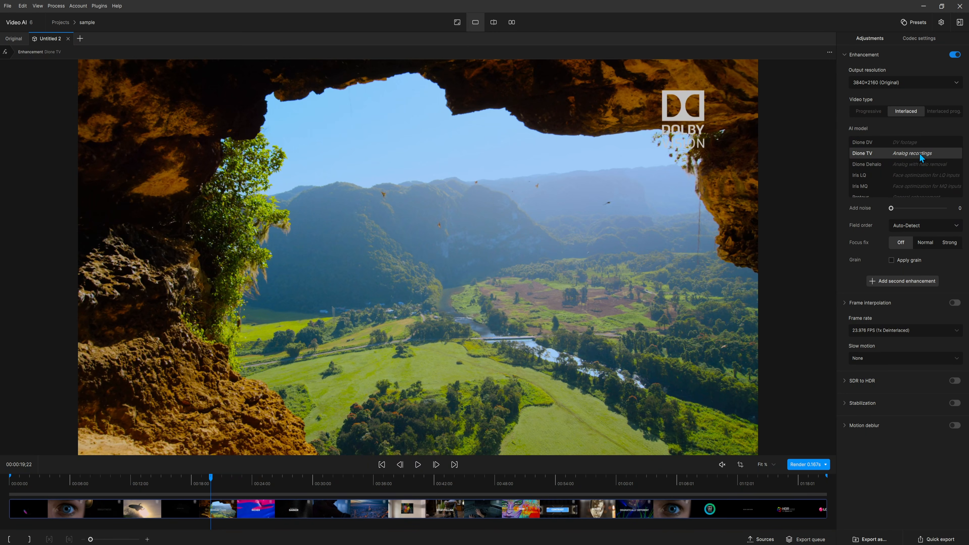
pyautogui.click(882, 142)
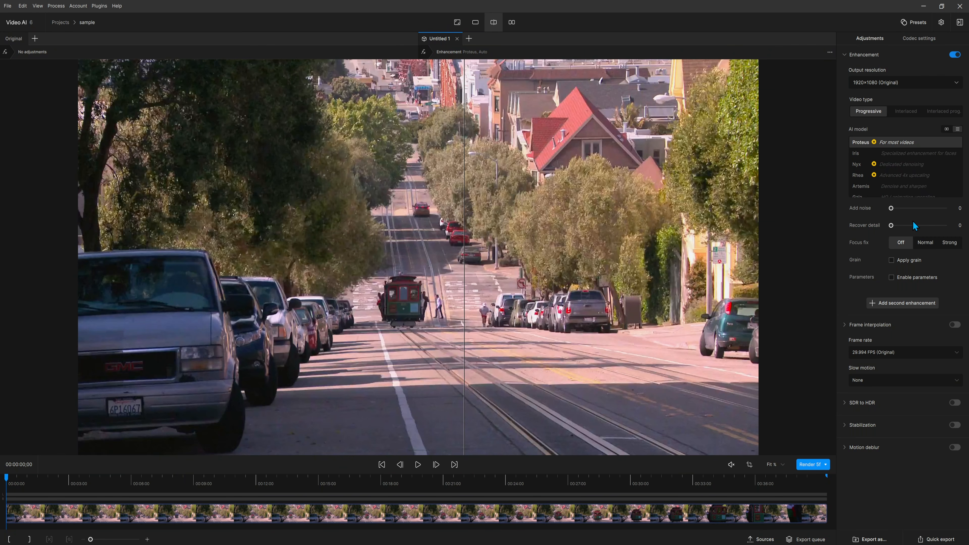
# Enable the Proteus parameters in Manual mode and estimate their values for the cable car clip.
pyautogui.click(918, 279)
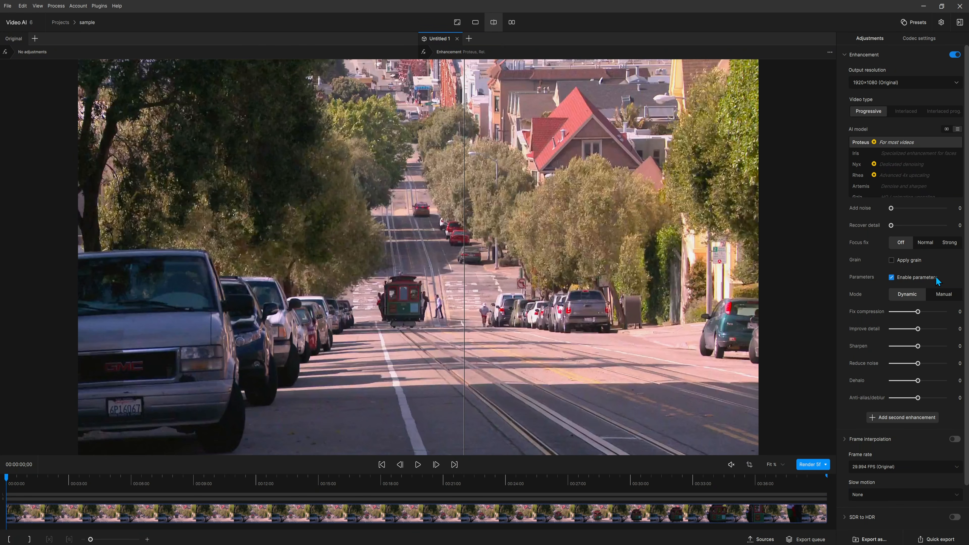
pyautogui.click(944, 294)
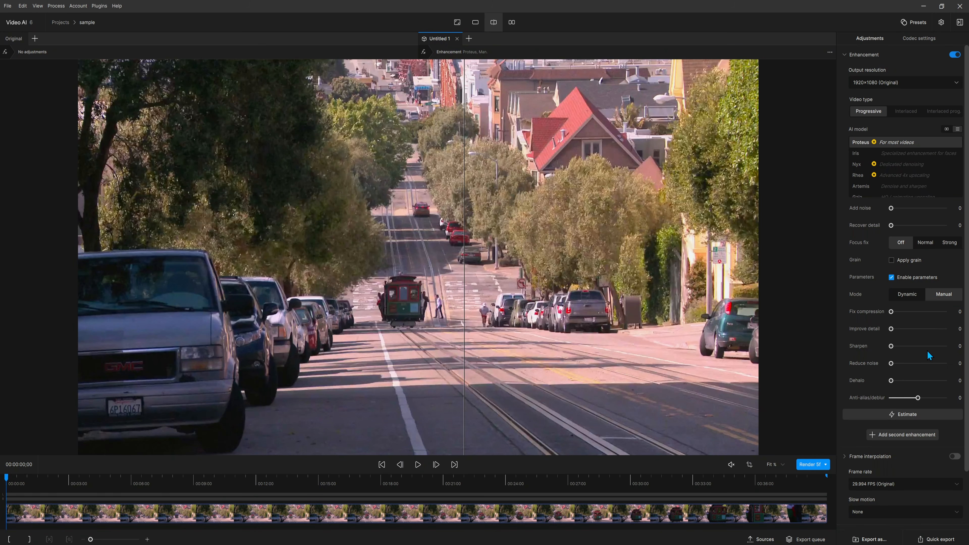
pyautogui.click(915, 414)
# Duplicate the Untitled 1 version and set the copy's AI model to Artemis.
pyautogui.rightClick(439, 39)
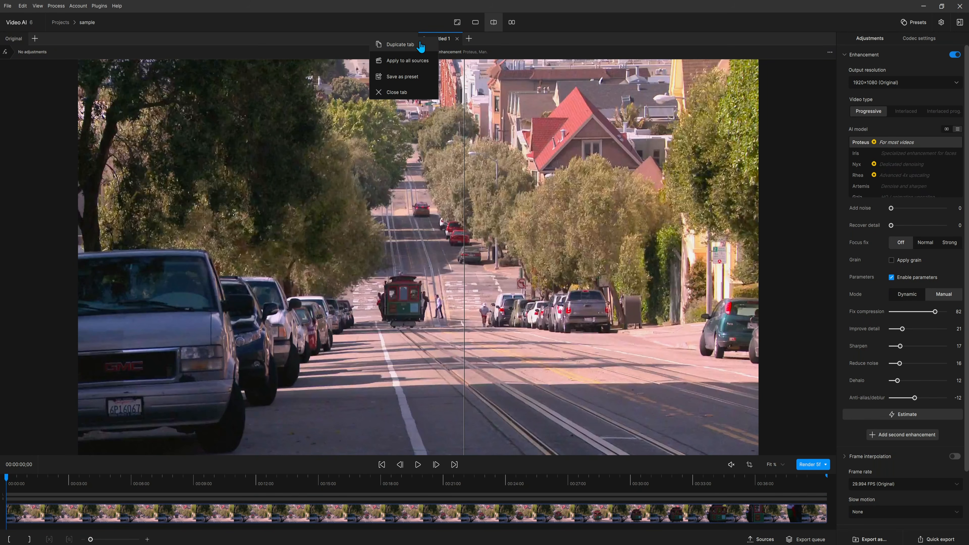
pyautogui.click(420, 45)
pyautogui.click(863, 187)
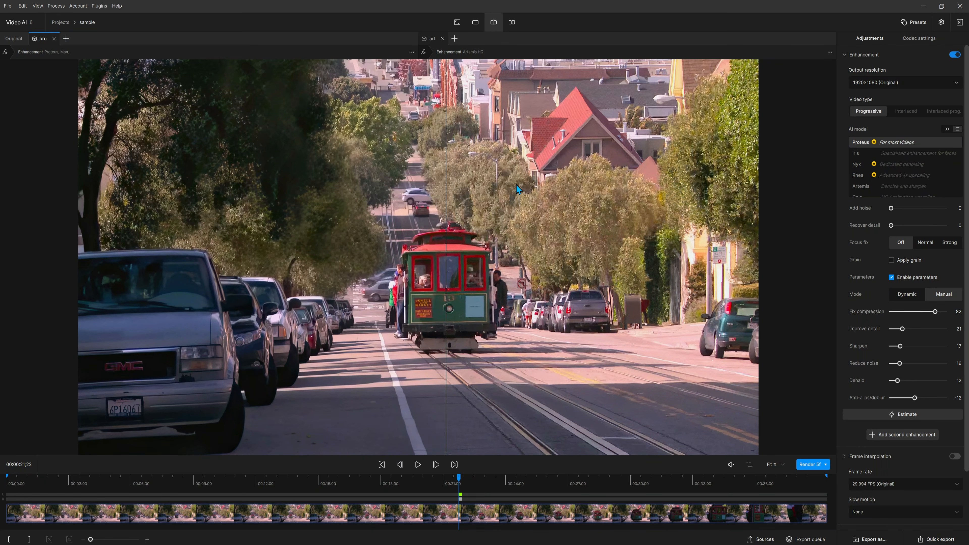
# Compare the Proteus version with the Artemis version around the cable car by moving the split divider across the frame.
pyautogui.scroll(3, 516, 184)
pyautogui.moveTo(620, 252); pyautogui.dragTo(521, 213)
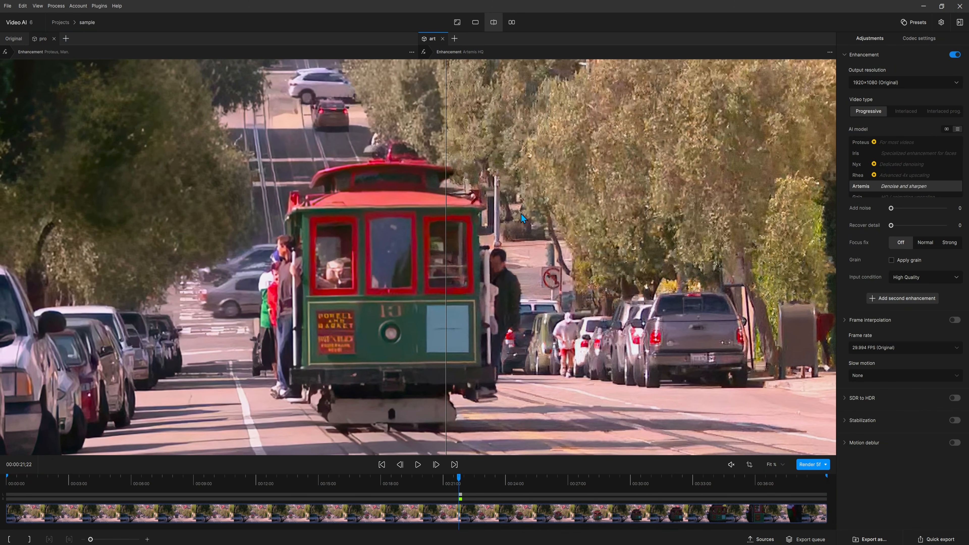
pyautogui.moveTo(444, 218); pyautogui.dragTo(141, 203)
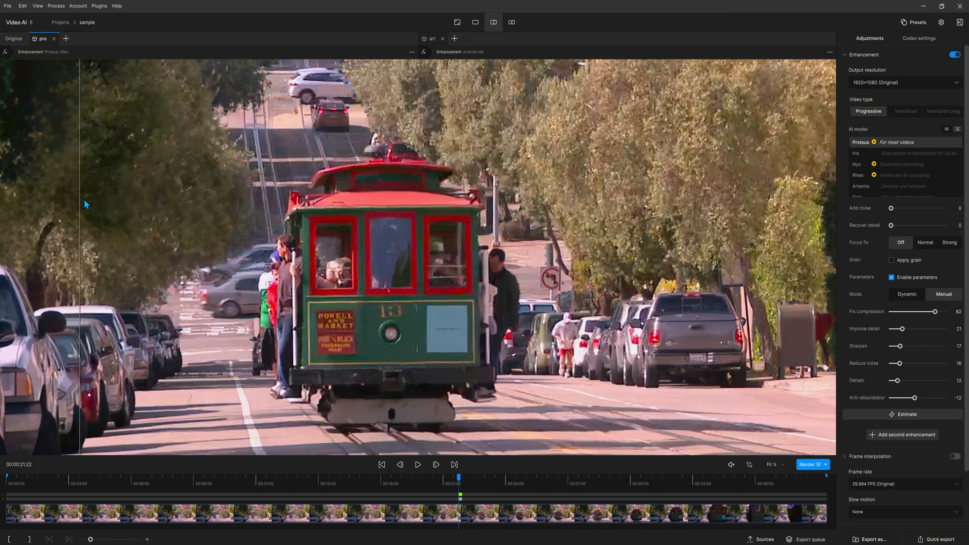
pyautogui.moveTo(197, 212); pyautogui.dragTo(800, 201)
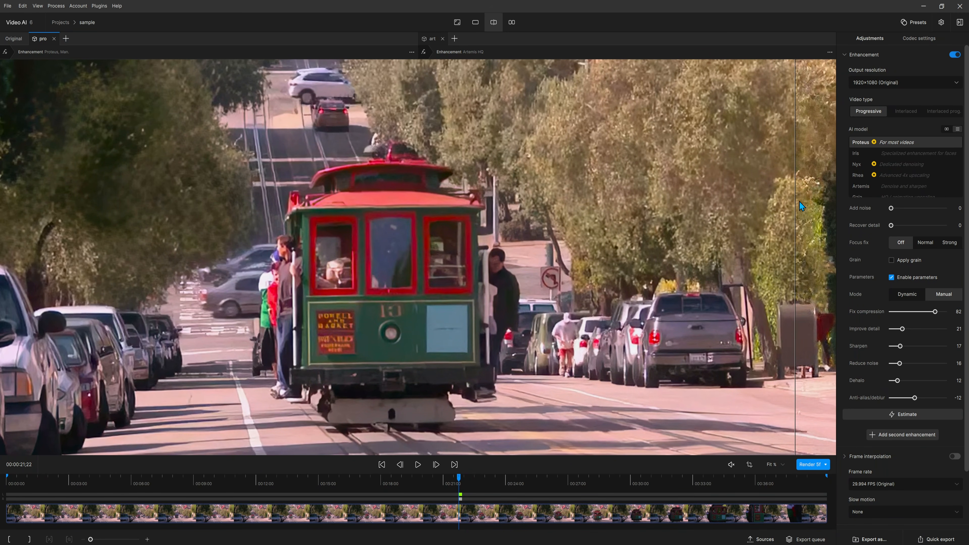
pyautogui.moveTo(799, 201); pyautogui.dragTo(253, 162)
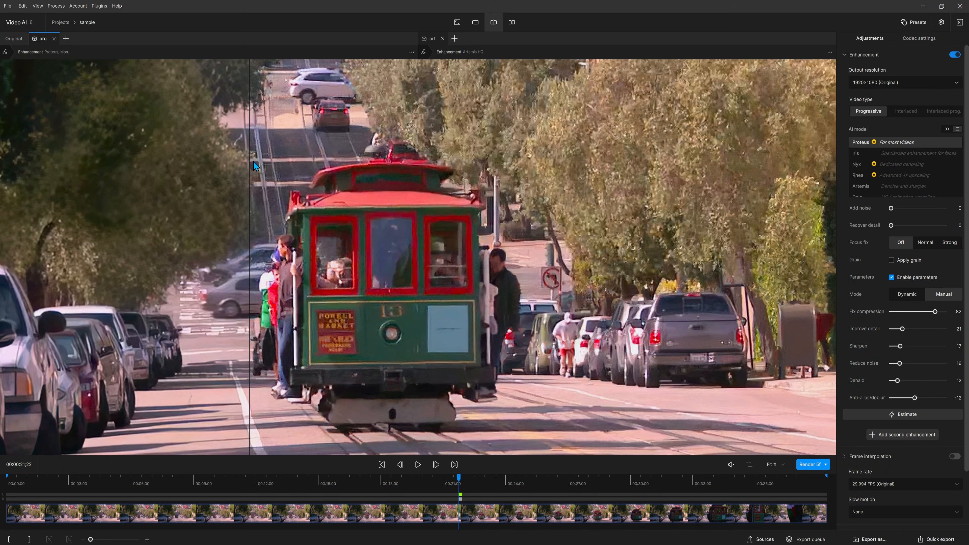
pyautogui.moveTo(254, 162); pyautogui.dragTo(352, 131)
pyautogui.moveTo(286, 134); pyautogui.dragTo(594, 137)
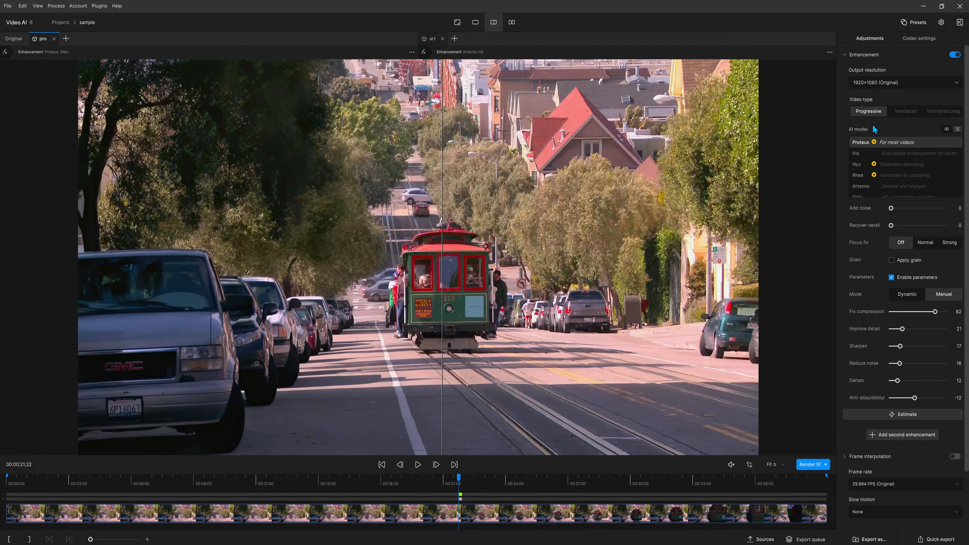
pyautogui.moveTo(866, 131)
pyautogui.moveTo(883, 75)
pyautogui.moveTo(868, 103)
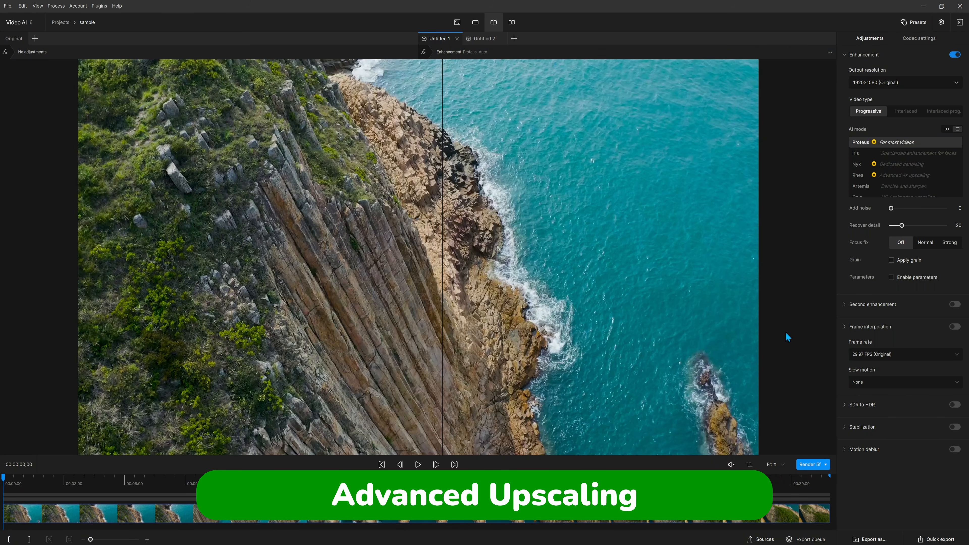
pyautogui.click(755, 544)
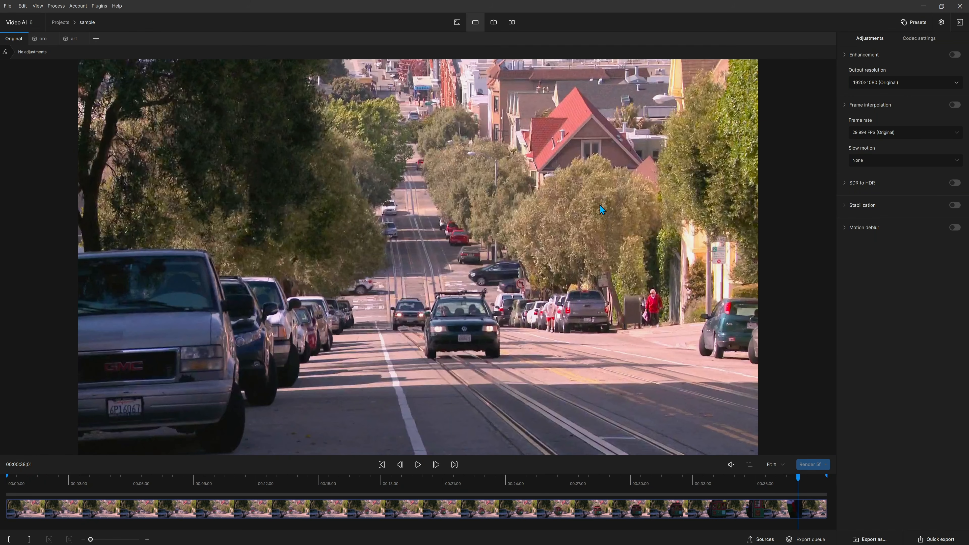
pyautogui.scroll(5, 609, 226)
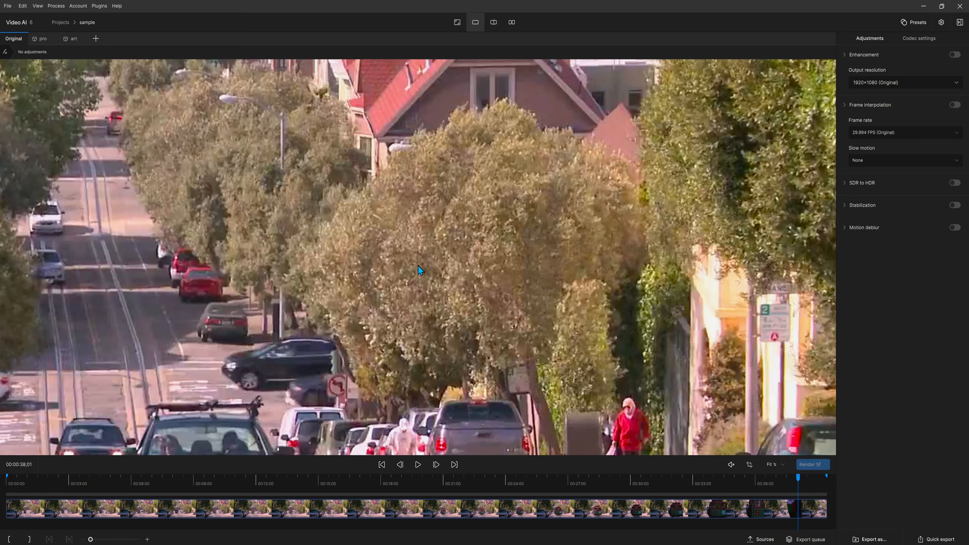
pyautogui.scroll(-5, 418, 265)
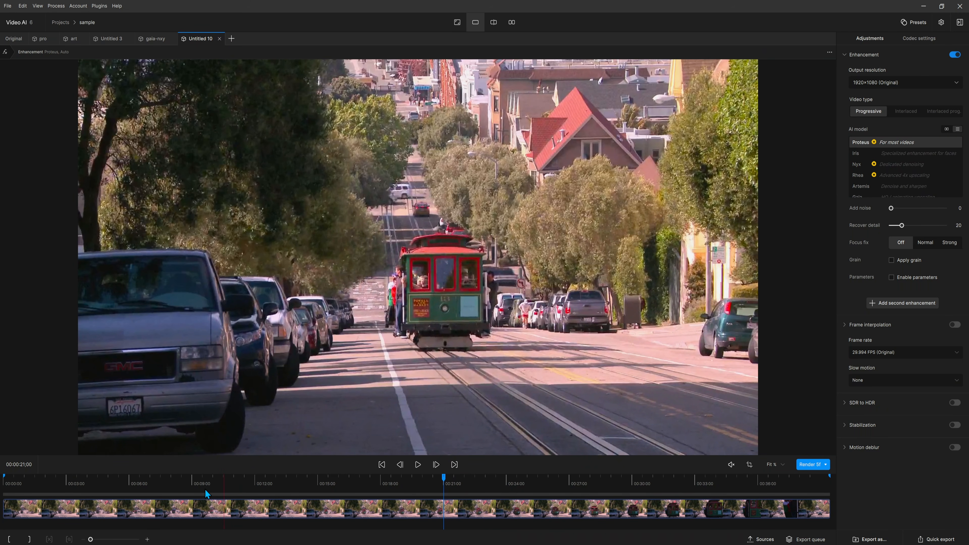
# Mark the export range of the Untitled 10 version from 00:00:09;00 to 00:00:15;00.
pyautogui.click(191, 482)
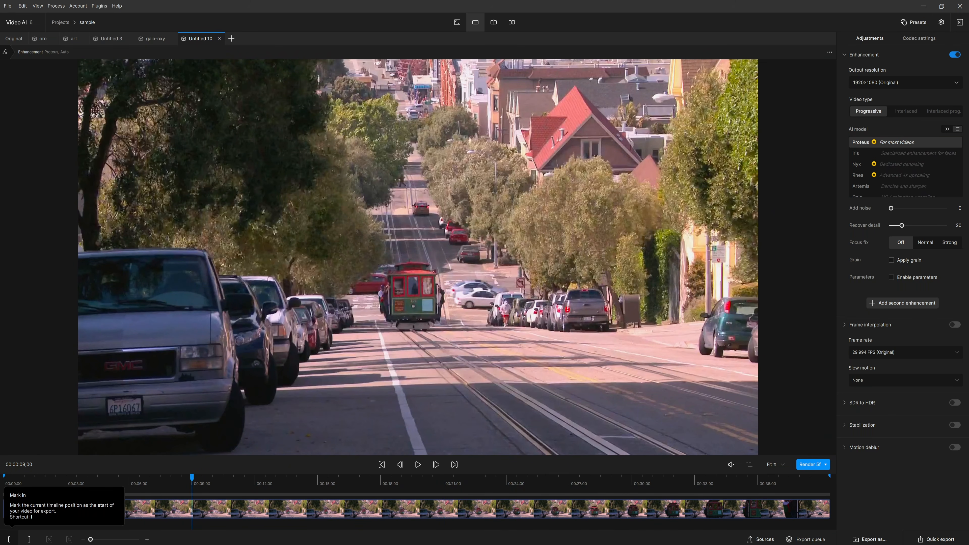
pyautogui.click(9, 539)
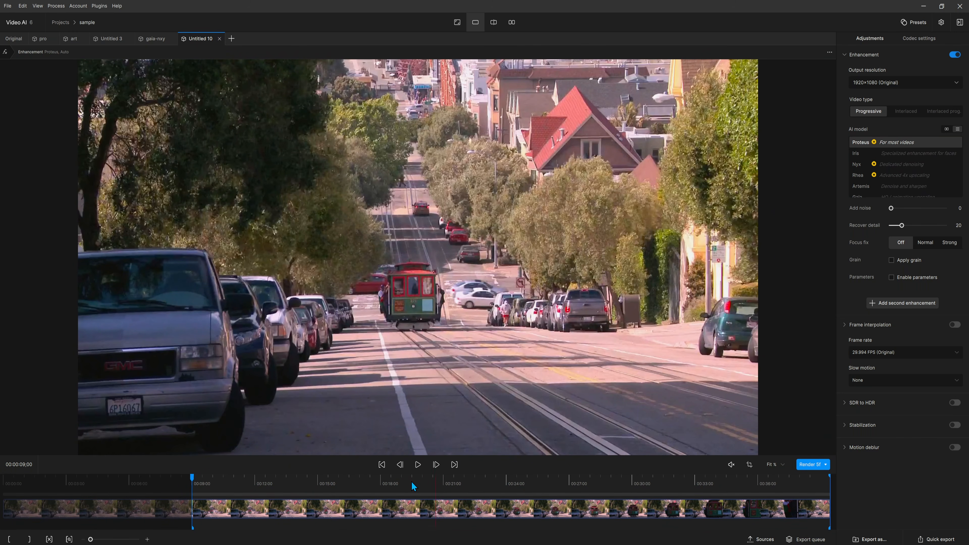
pyautogui.click(319, 483)
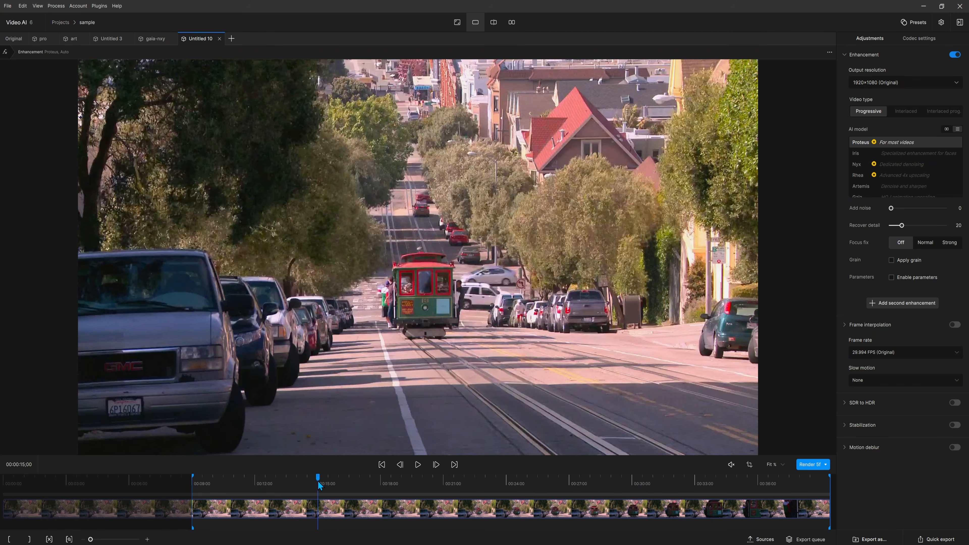
pyautogui.click(29, 539)
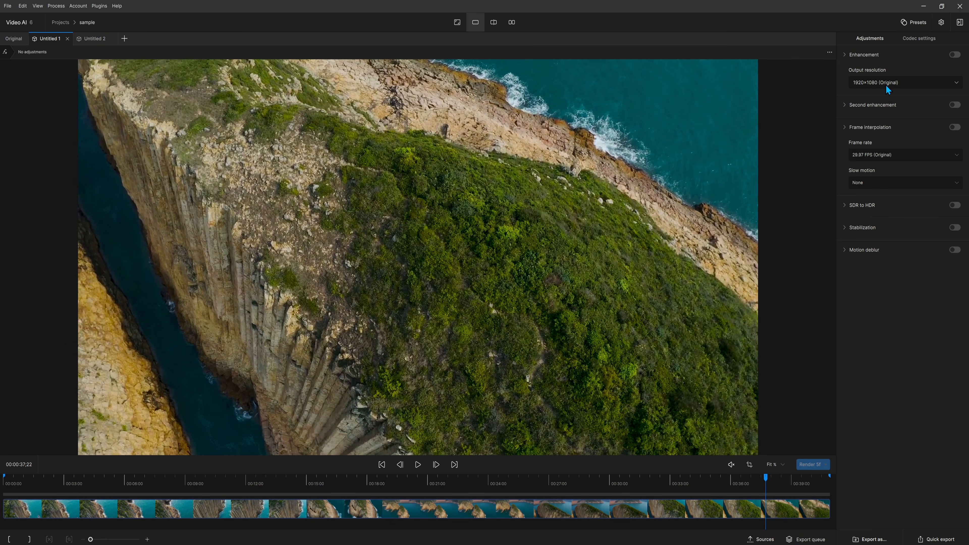
# Set the output resolution of the coastal cliff clip's Untitled 1 version to 2x Upscale.
pyautogui.click(888, 83)
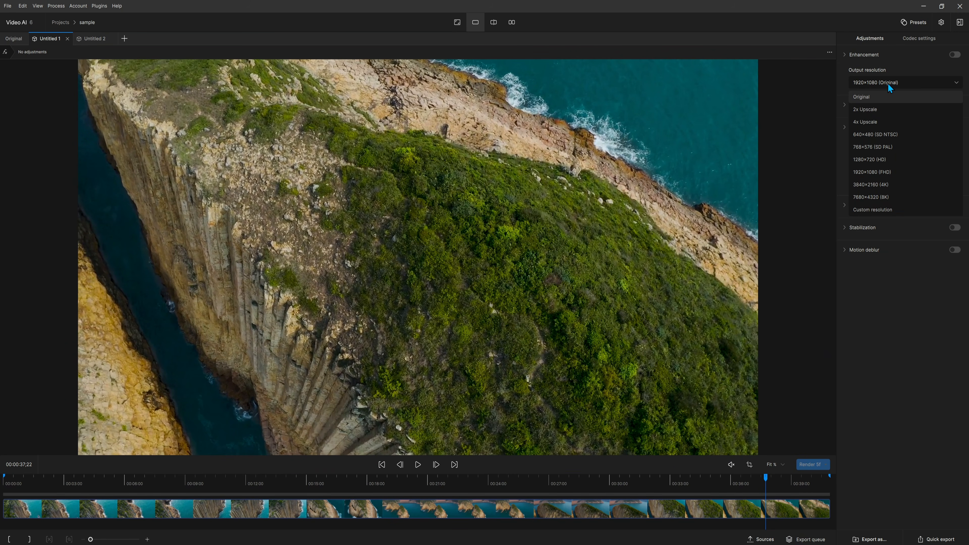
pyautogui.click(886, 111)
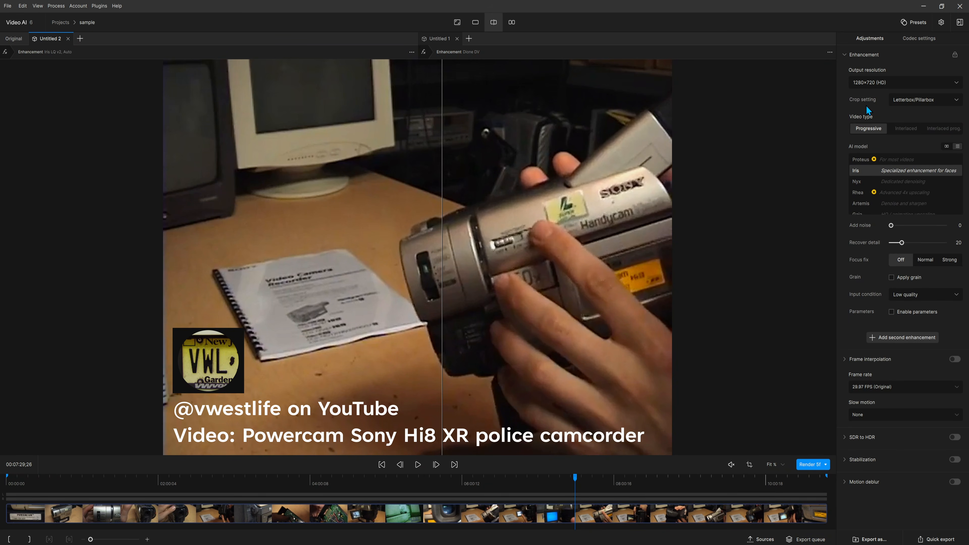
# Try the Letterbox/Pillarbox and Crop to fill crop settings on the 1280×720 camcorder clip, and open its output resolution choices.
pyautogui.click(920, 101)
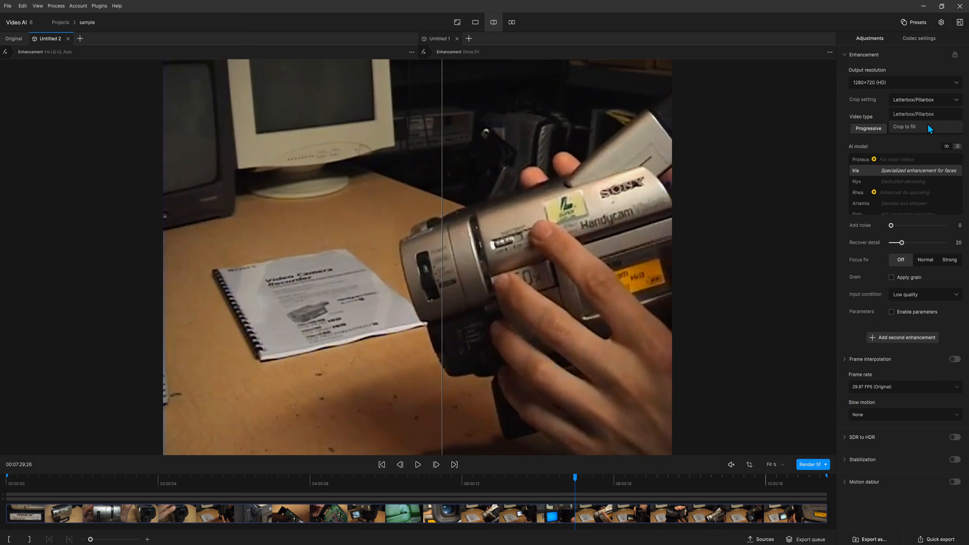
pyautogui.click(932, 116)
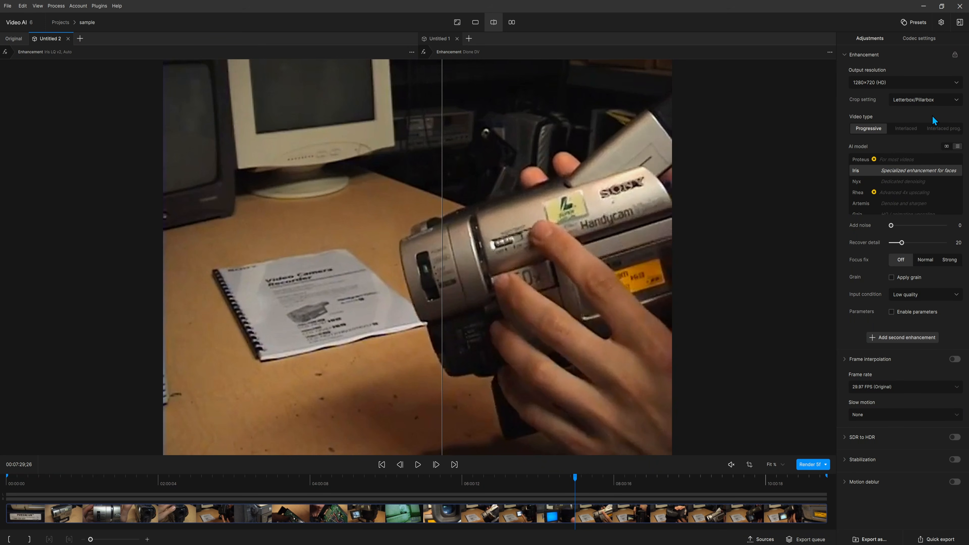
pyautogui.click(920, 102)
pyautogui.click(910, 133)
pyautogui.click(872, 87)
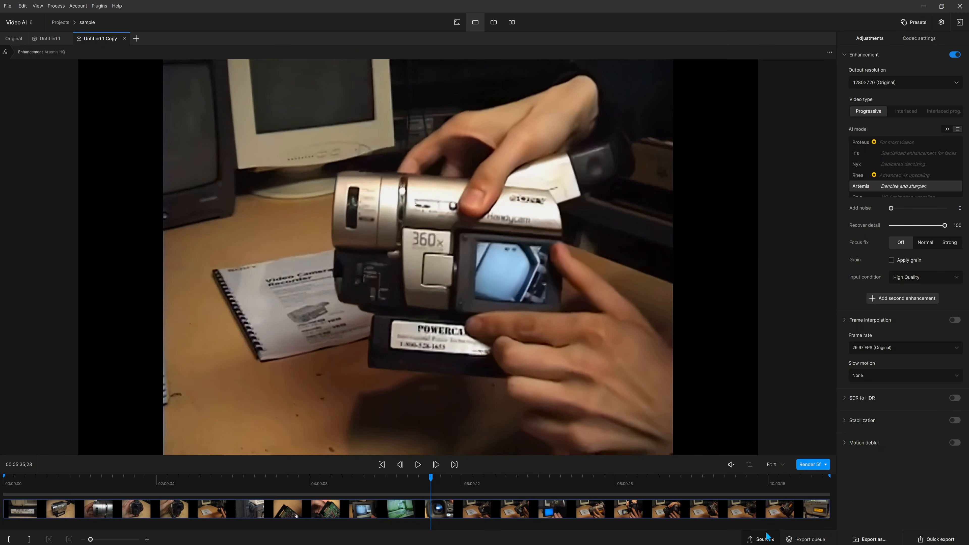
# Crop the black side bars off the camcorder clip to 960×720 px with X at 160 px, and set its output resolution to 2x Upscale.
pyautogui.click(753, 466)
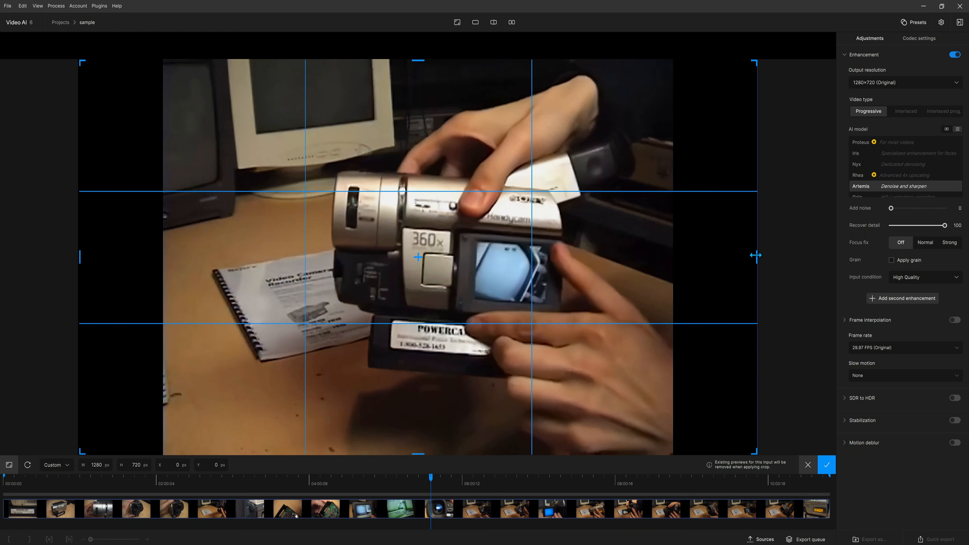
pyautogui.moveTo(750, 253); pyautogui.dragTo(665, 272)
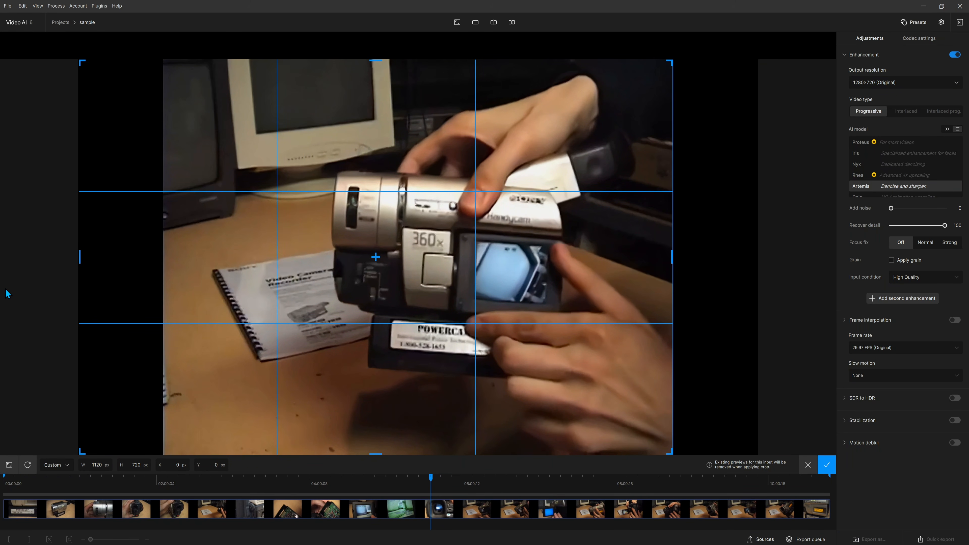
pyautogui.moveTo(80, 257); pyautogui.dragTo(173, 259)
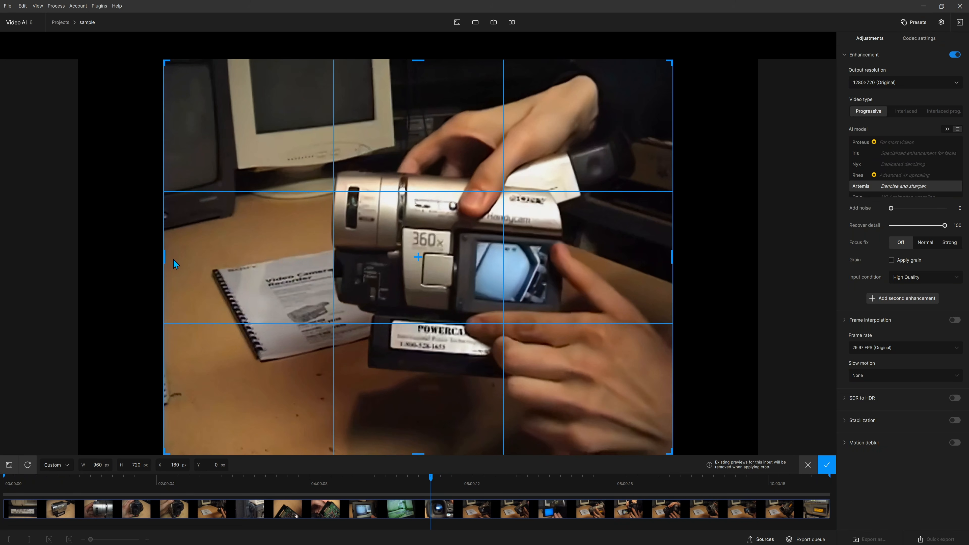
pyautogui.press('Return')
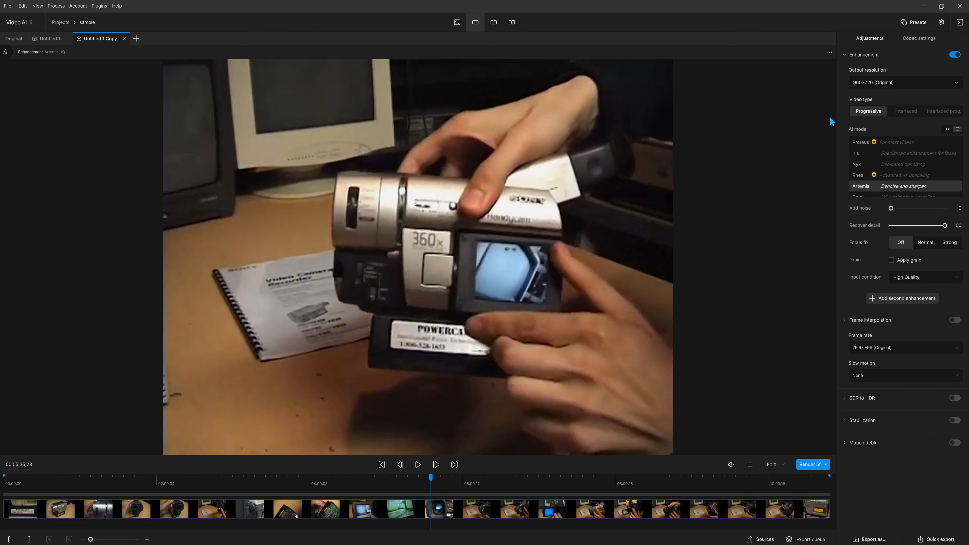
pyautogui.click(859, 83)
pyautogui.click(859, 107)
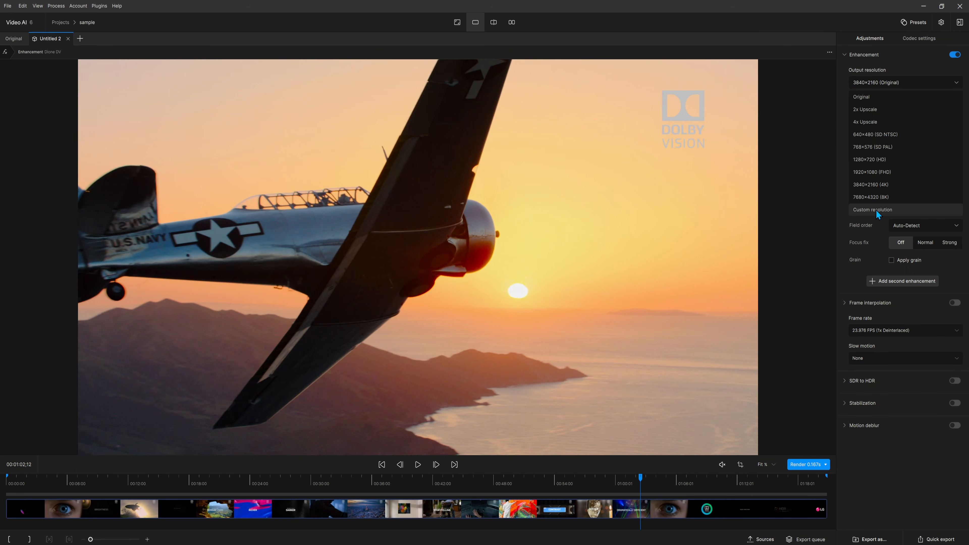
# Choose a custom output resolution for the airplane clip, keeping Prioritize width as the resize method, and unlock the aspect ratio.
pyautogui.click(876, 209)
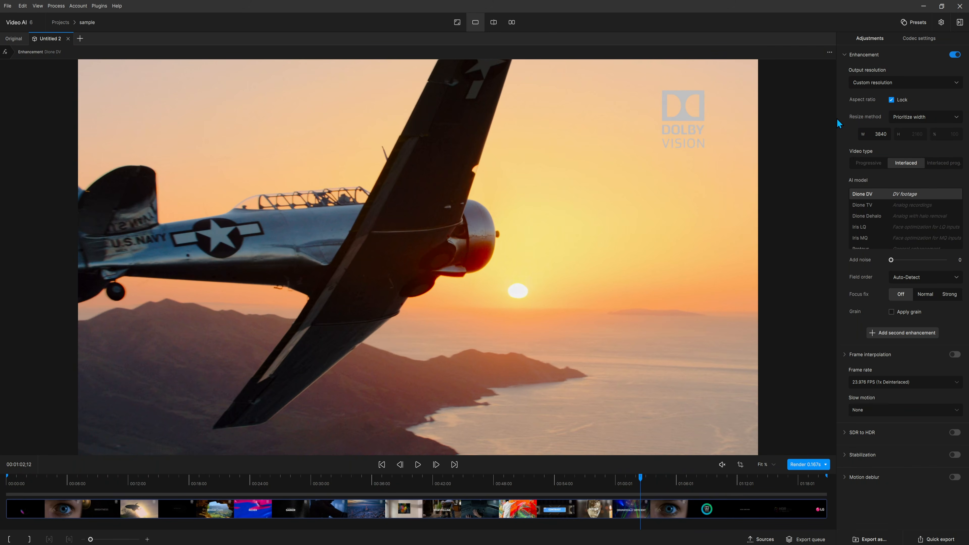
pyautogui.click(911, 113)
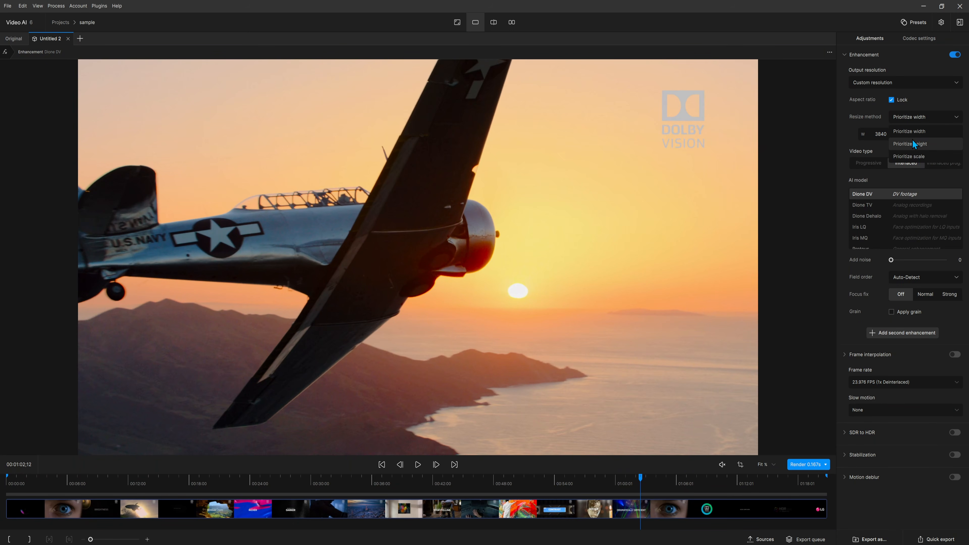
pyautogui.click(878, 133)
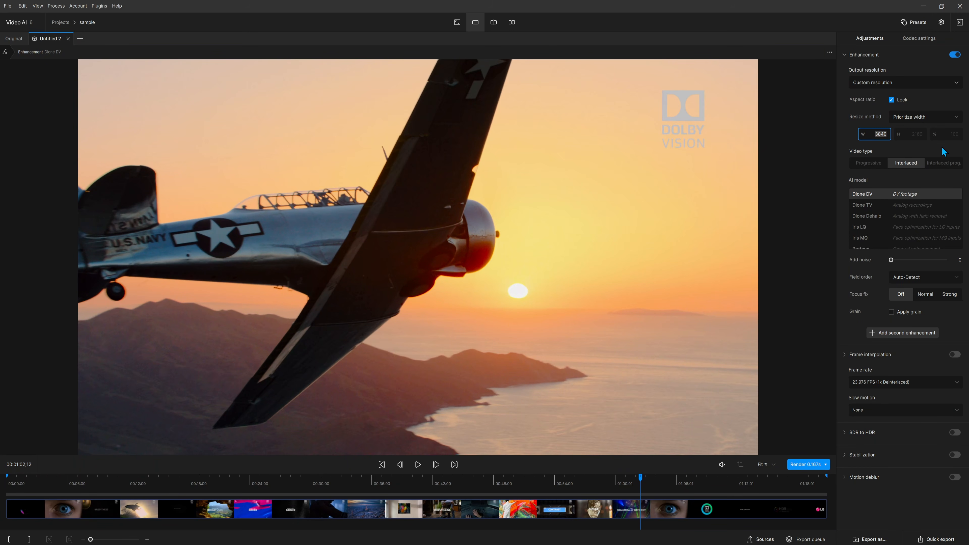
pyautogui.click(891, 100)
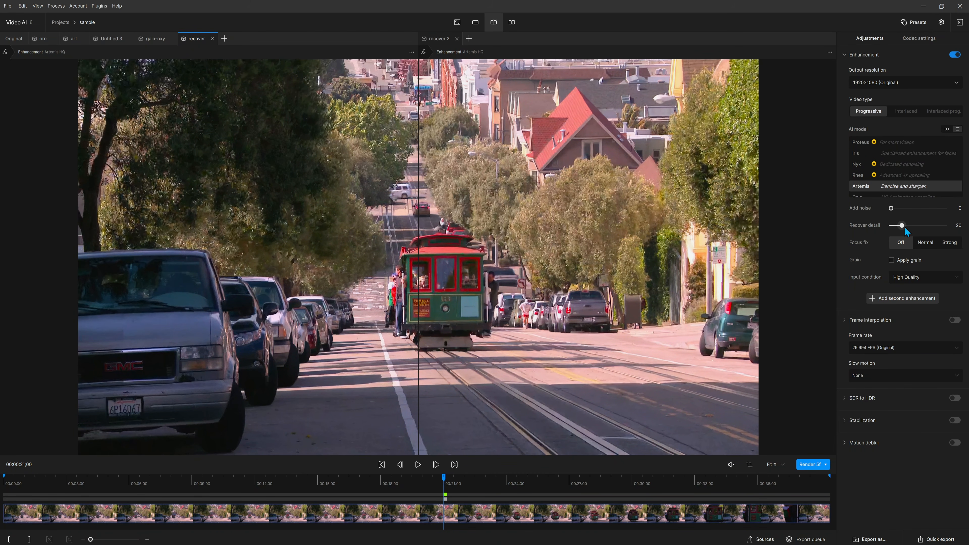
# Compare the recover and recover 2 versions up close around the trees and red-roofed house by moving the split divider.
pyautogui.click(608, 192)
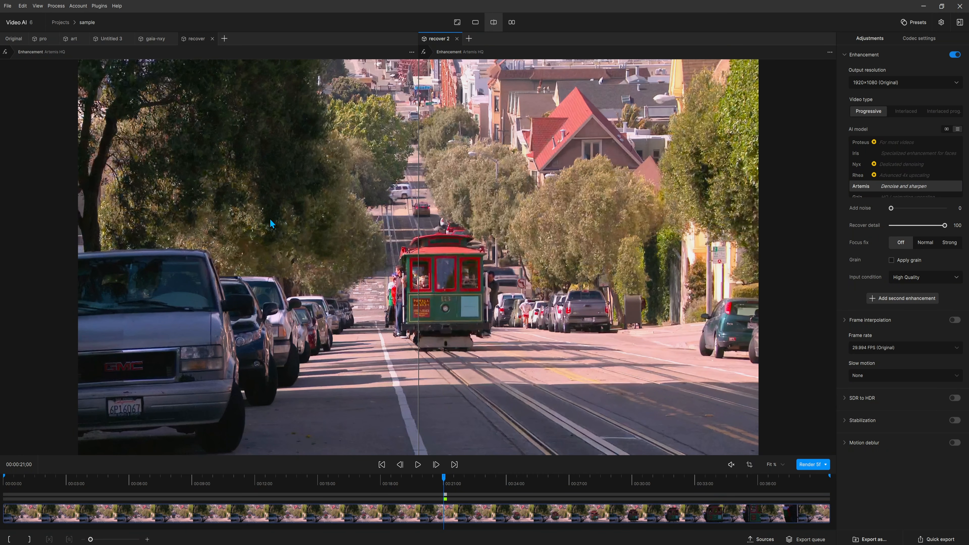
pyautogui.scroll(6, 316, 236)
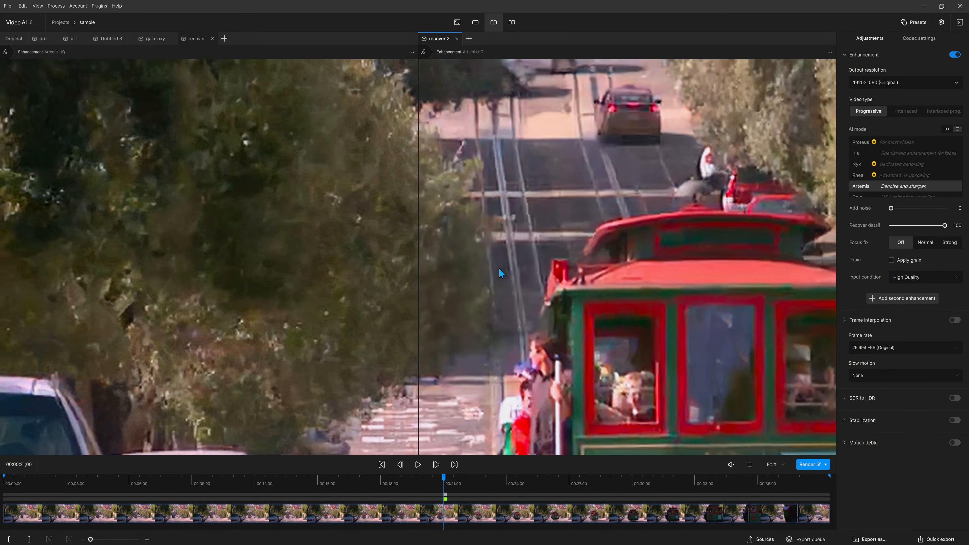
pyautogui.moveTo(498, 268); pyautogui.dragTo(519, 299)
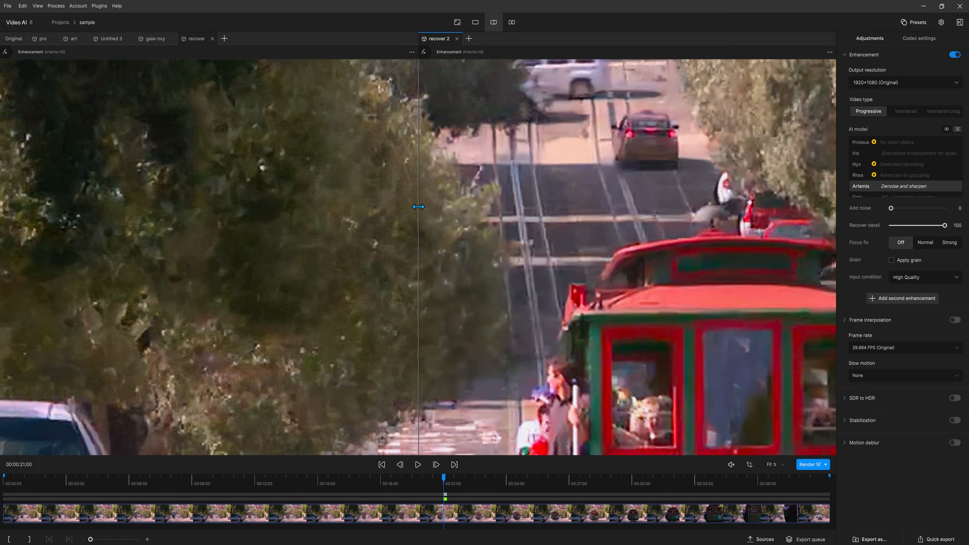
pyautogui.moveTo(418, 207); pyautogui.dragTo(95, 197)
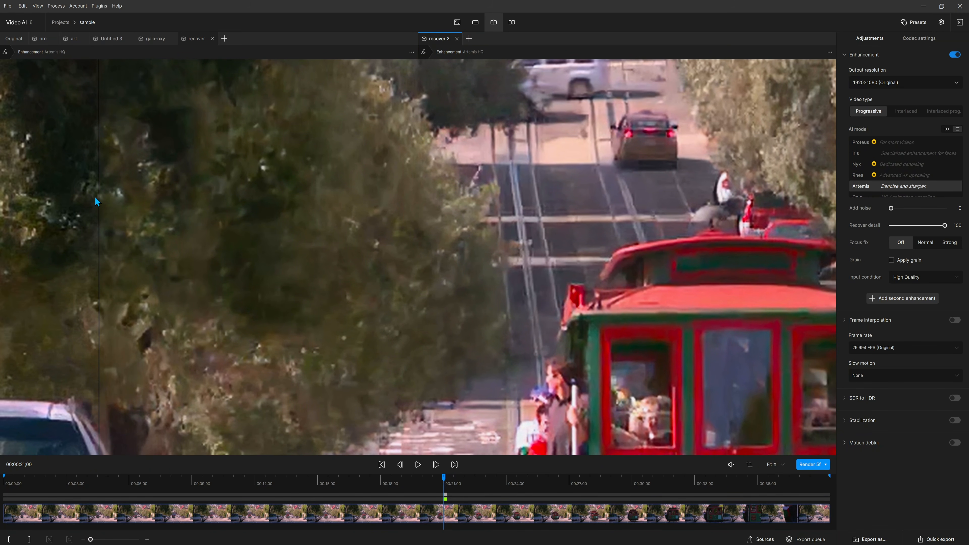
pyautogui.moveTo(95, 197); pyautogui.dragTo(215, 224)
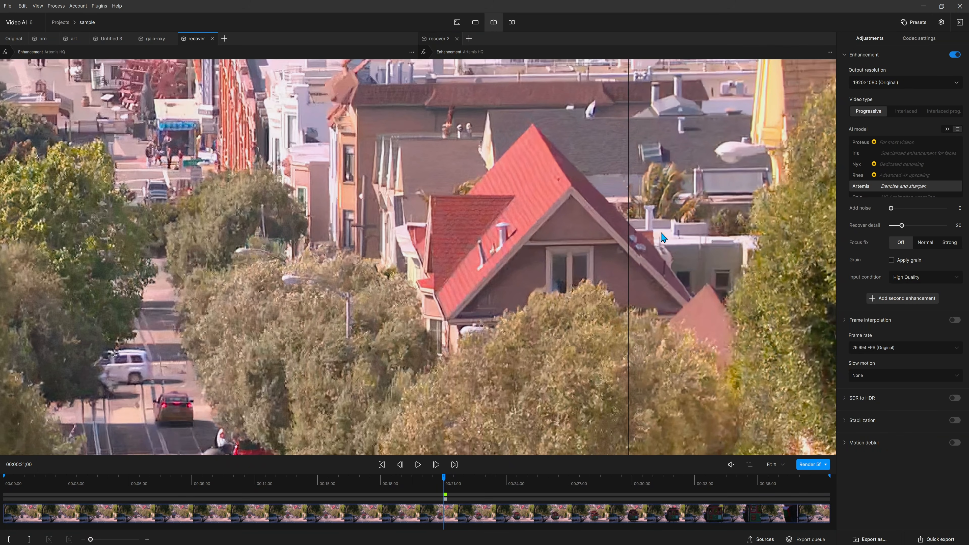
pyautogui.moveTo(658, 240); pyautogui.dragTo(497, 230)
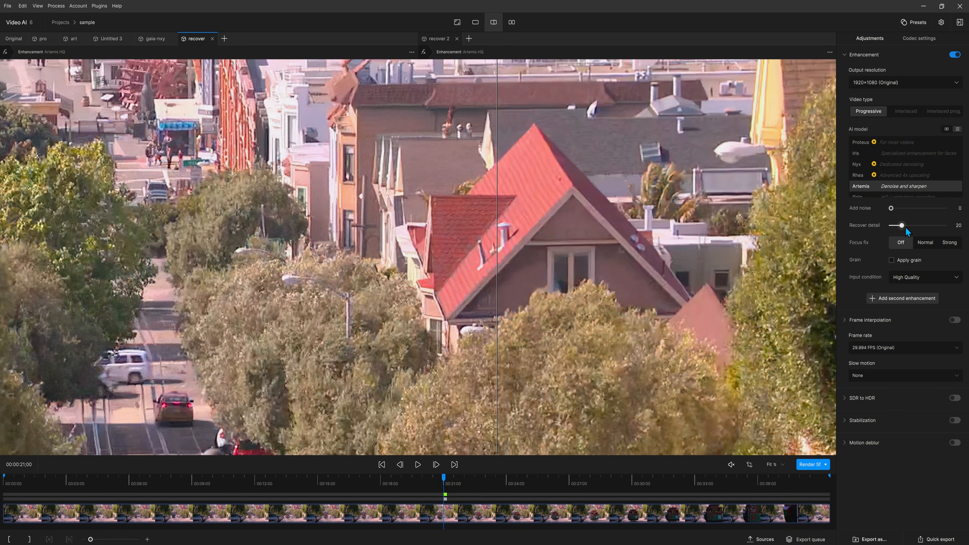
pyautogui.scroll(-4, 615, 213)
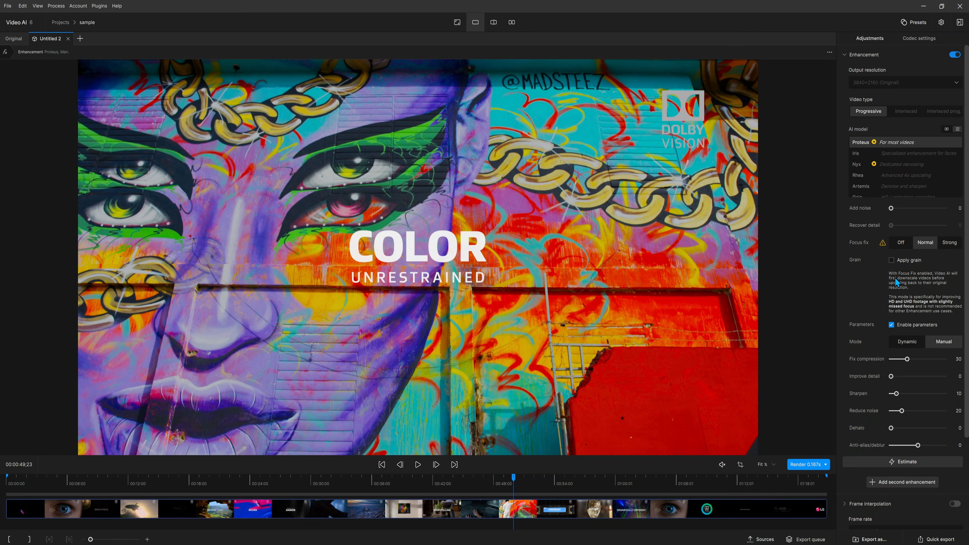
# Try the Strong focus fix on Untitled 2, and lower the grain amount and grain size.
pyautogui.click(948, 248)
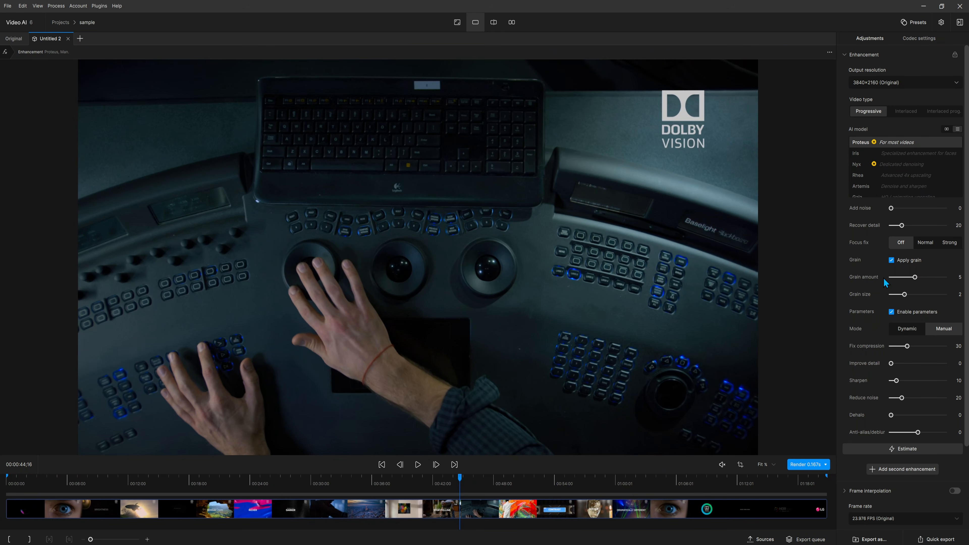
pyautogui.click(890, 278)
pyautogui.click(889, 295)
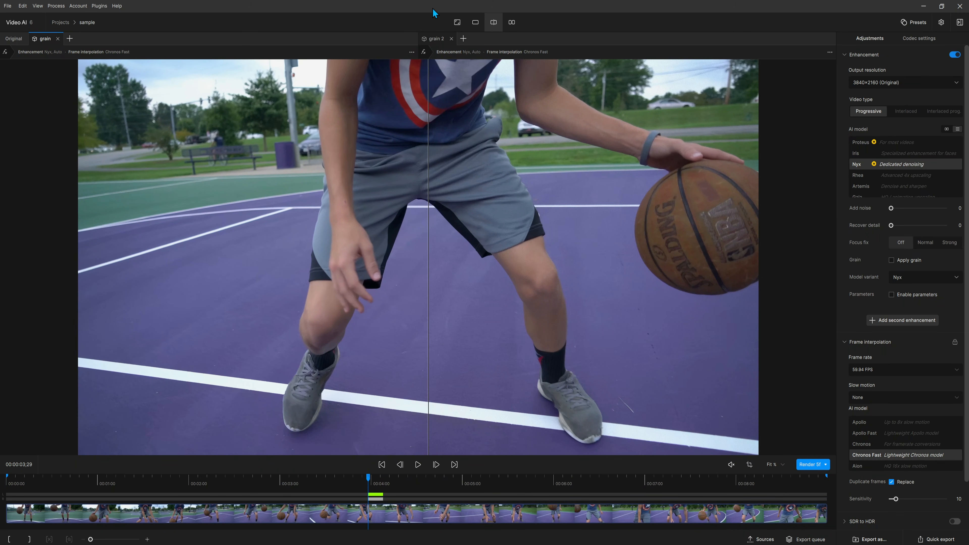
# Compare the grain and grain 2 versions up close around the player's hand, shorts and legs by moving the split divider.
pyautogui.click(650, 137)
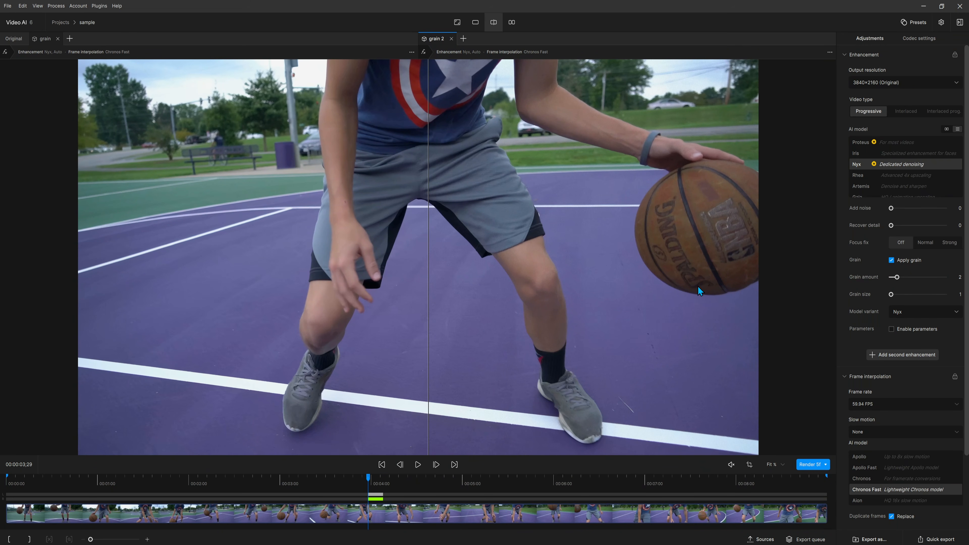
pyautogui.scroll(5, 537, 300)
pyautogui.moveTo(568, 337); pyautogui.dragTo(603, 281)
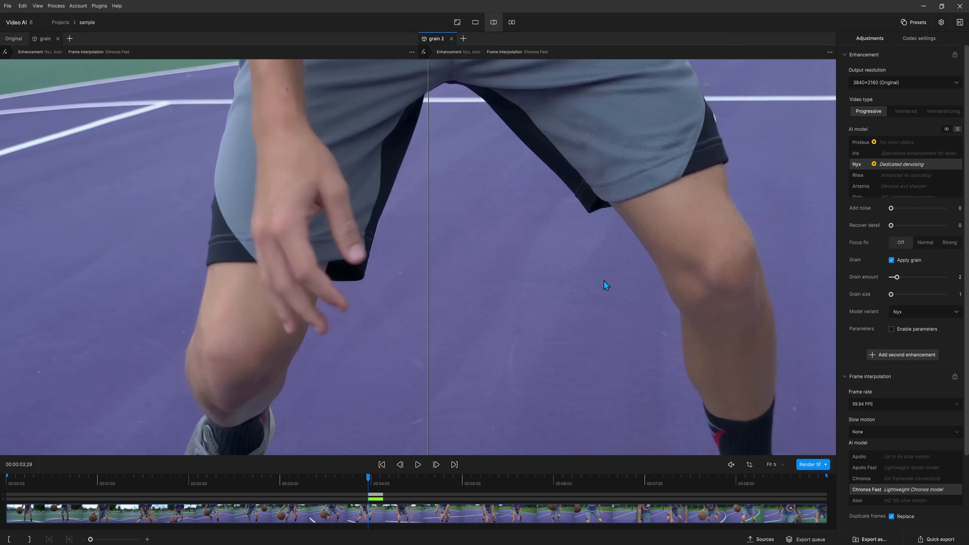
pyautogui.moveTo(426, 211); pyautogui.dragTo(352, 329)
pyautogui.scroll(-5, 439, 347)
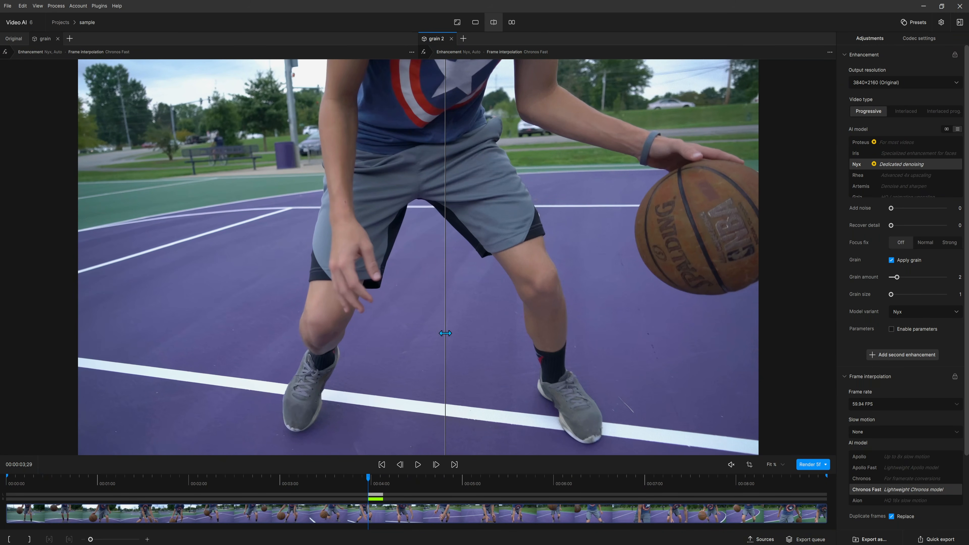
pyautogui.moveTo(445, 333); pyautogui.dragTo(434, 290)
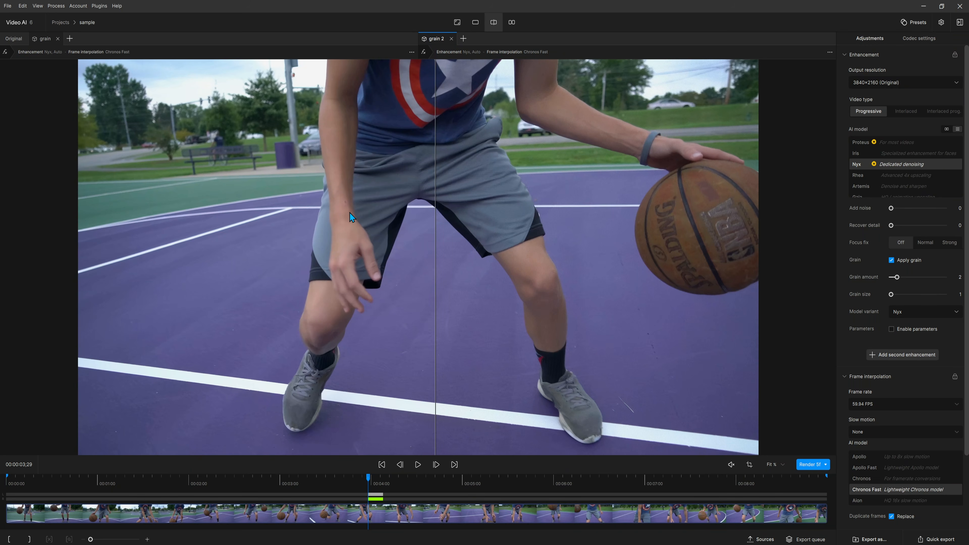
pyautogui.scroll(2, 353, 269)
pyautogui.scroll(5, 353, 268)
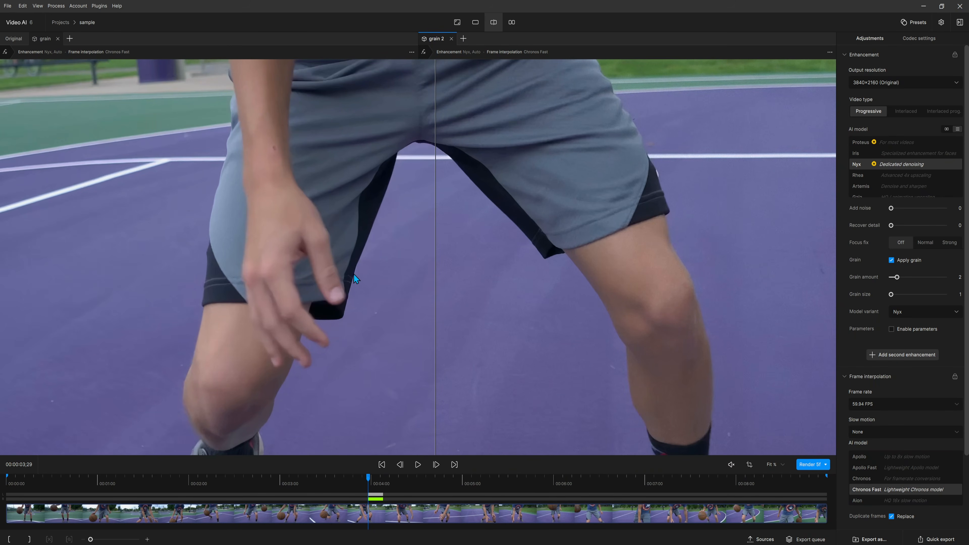
pyautogui.moveTo(393, 210); pyautogui.dragTo(400, 217)
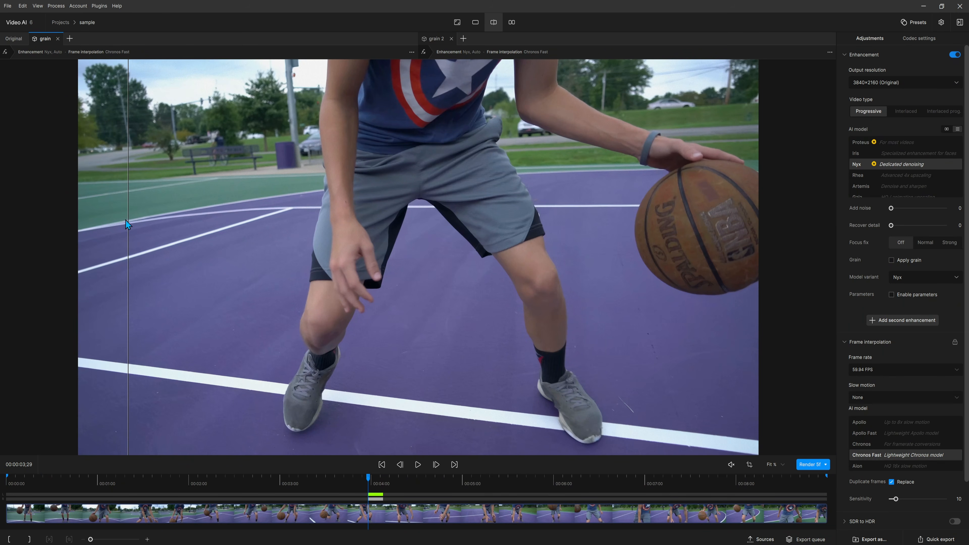
pyautogui.moveTo(126, 220); pyautogui.dragTo(436, 248)
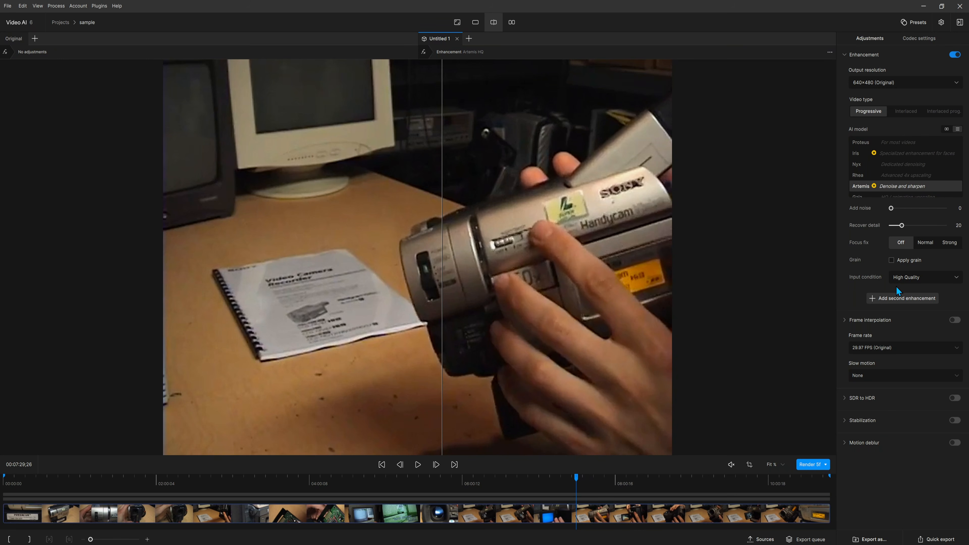
# Set the Artemis input condition to Medium Quality for the camcorder clip, and render a preview to compare with the original.
pyautogui.click(941, 278)
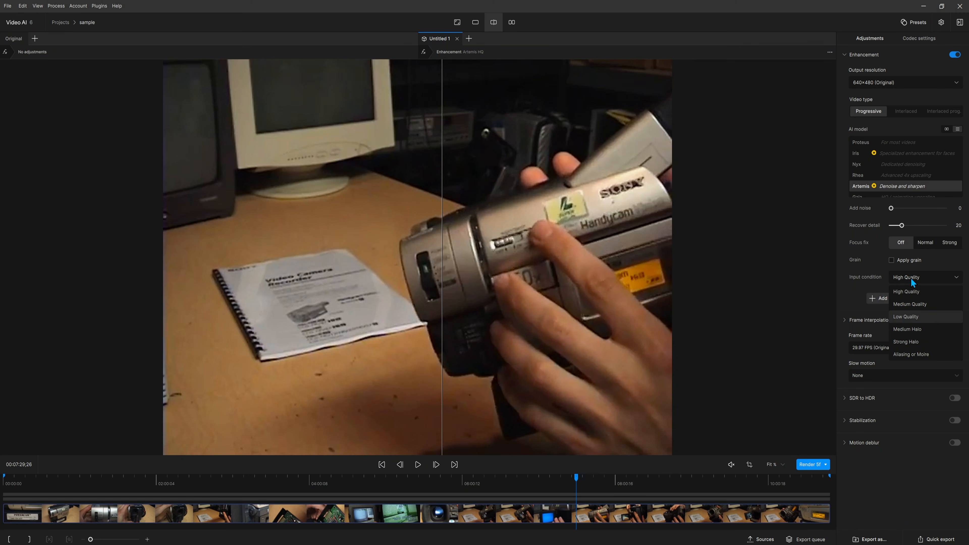
pyautogui.click(919, 301)
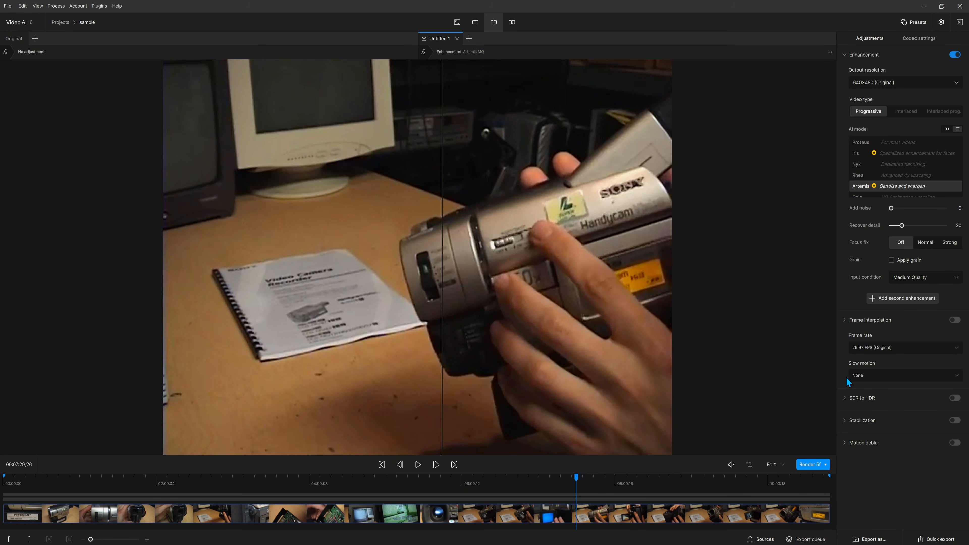
pyautogui.click(810, 467)
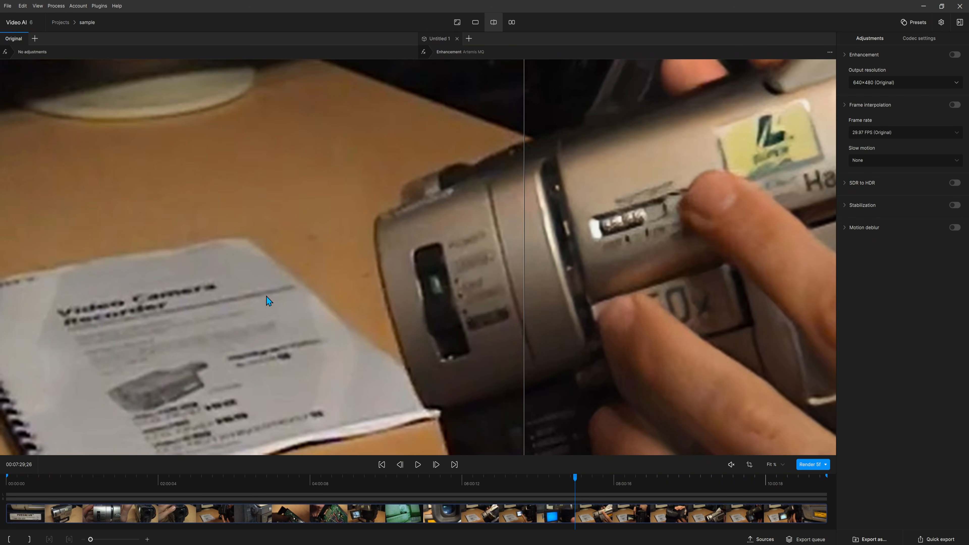
pyautogui.moveTo(266, 295); pyautogui.dragTo(397, 221)
pyautogui.scroll(-1, 397, 221)
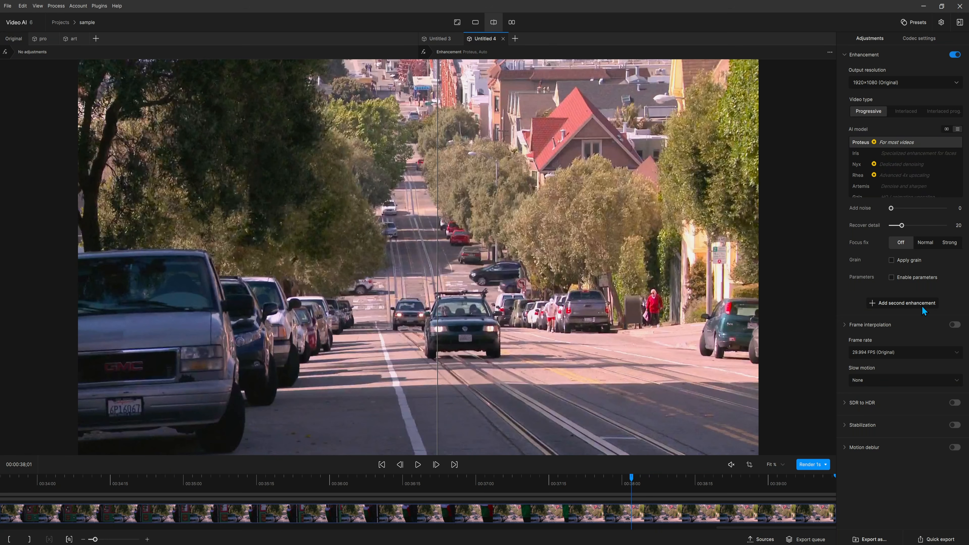
# Open the application preferences and view the Advanced section.
pyautogui.click(7, 6)
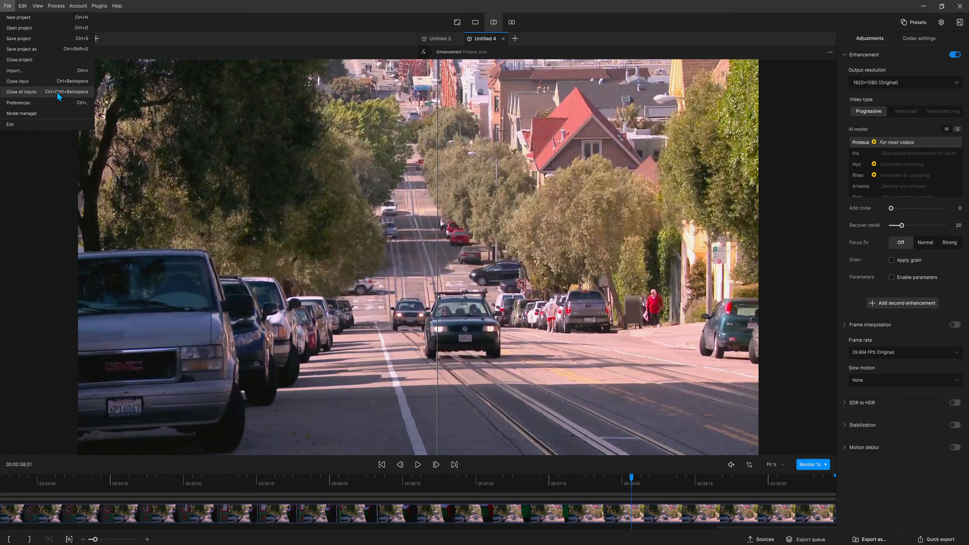
pyautogui.click(64, 103)
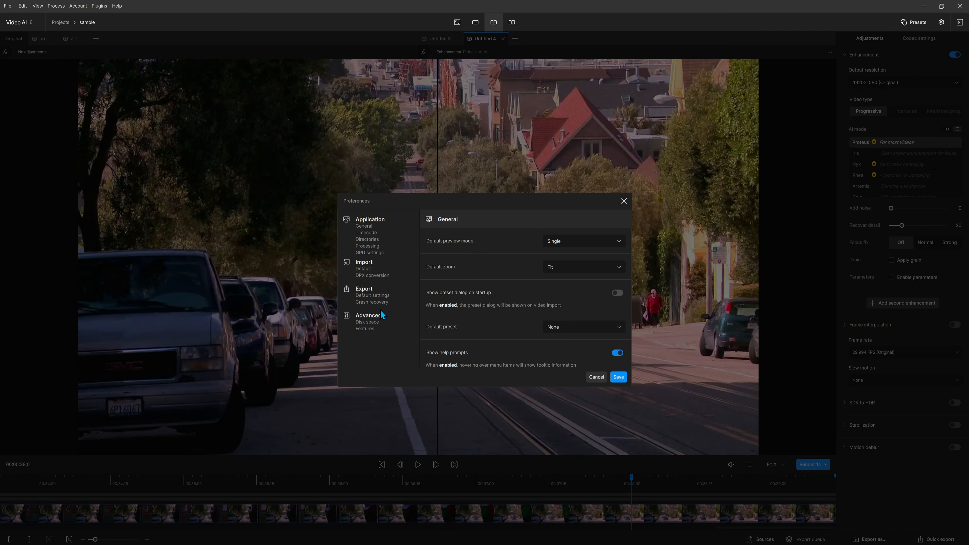
pyautogui.click(370, 320)
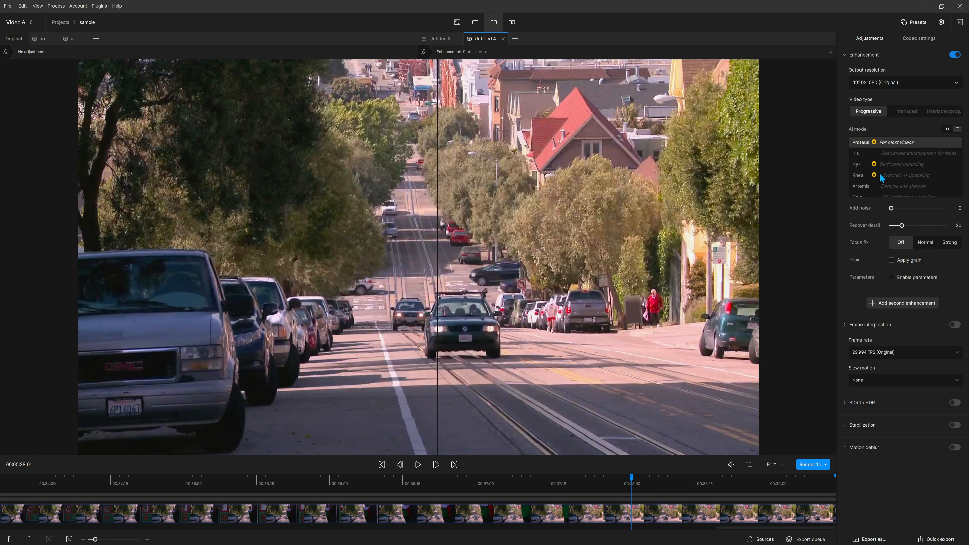
# Switch the street clip's Untitled 4 version to the Gaia model, keeping High Quality as the input video type.
pyautogui.scroll(-1, 882, 177)
pyautogui.click(859, 179)
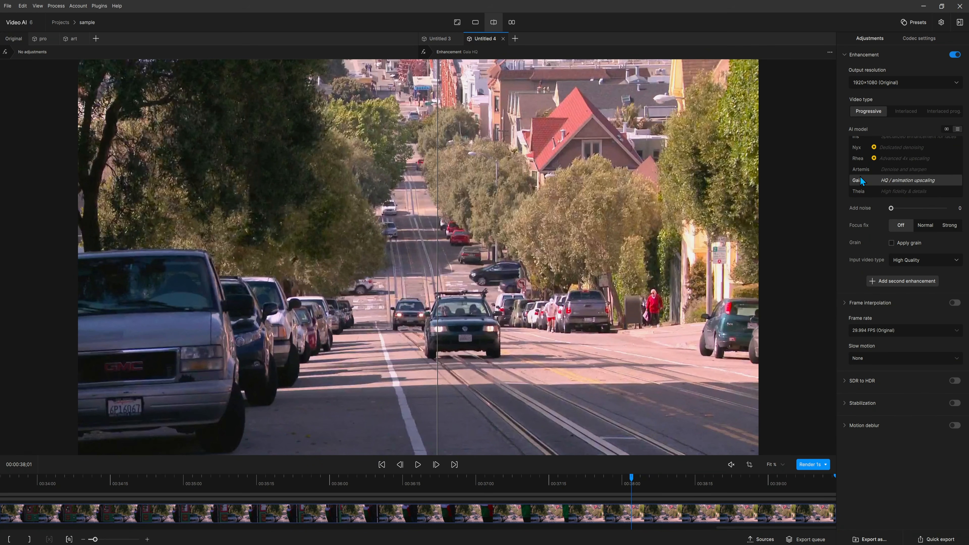
pyautogui.click(909, 262)
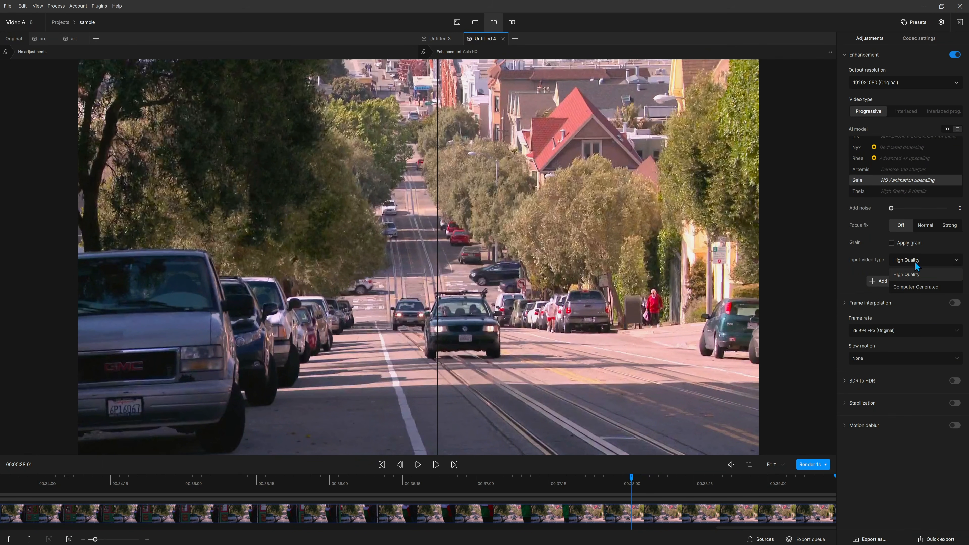
pyautogui.click(864, 260)
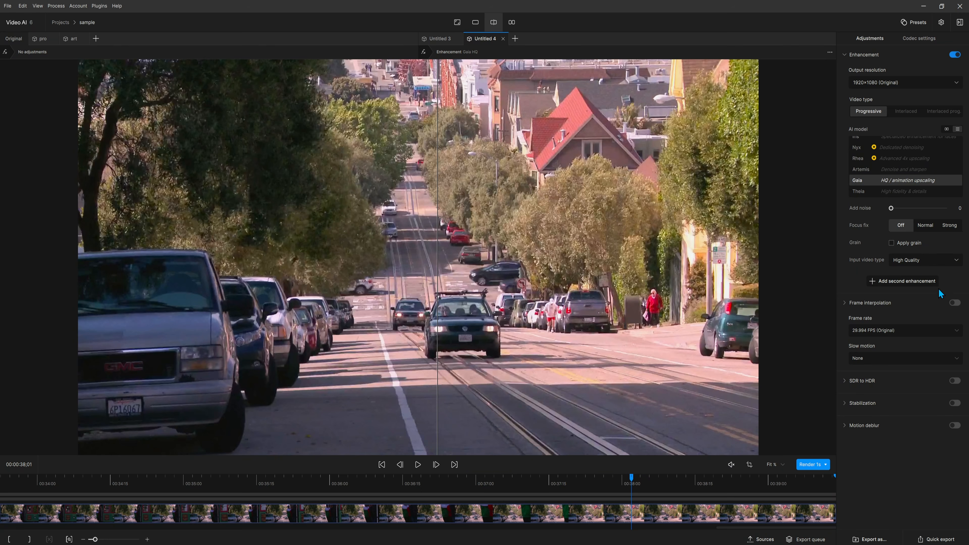
# Add a second enhancement to Untitled 4 and set its AI model to Nyx - HQ Denoise.
pyautogui.click(901, 281)
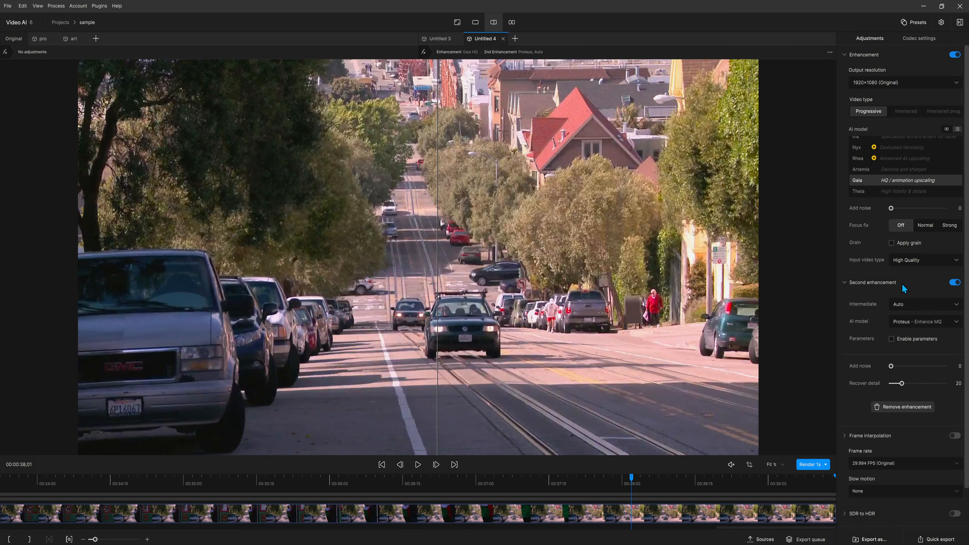
pyautogui.click(908, 319)
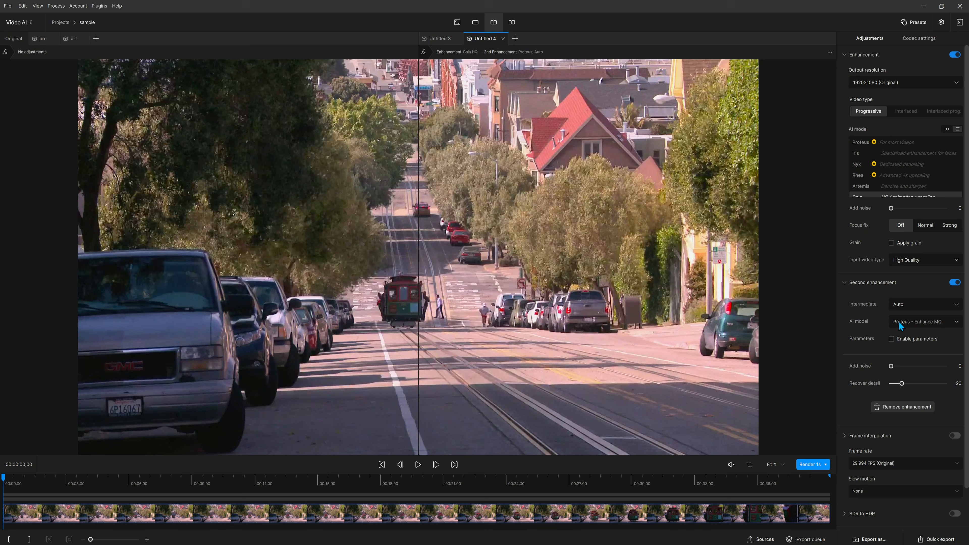
pyautogui.click(902, 321)
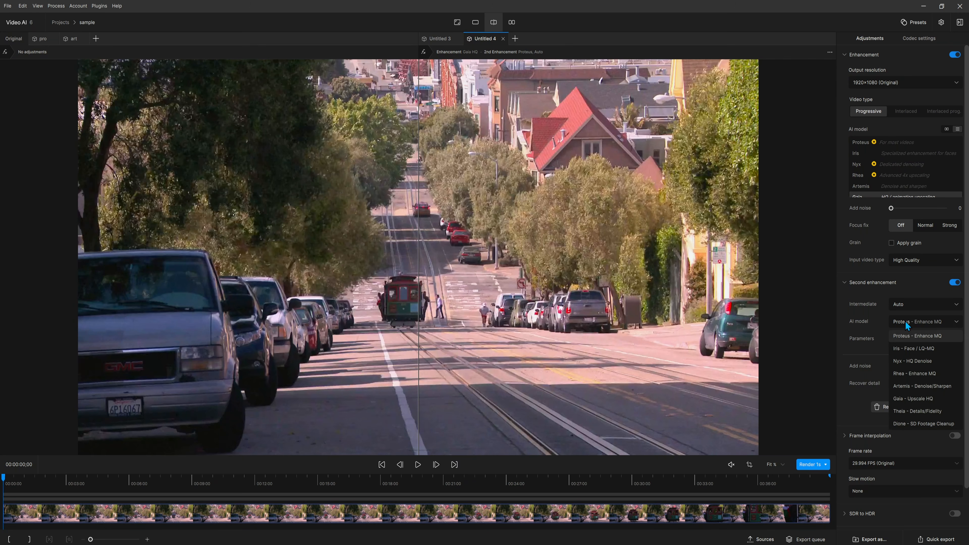
pyautogui.click(923, 361)
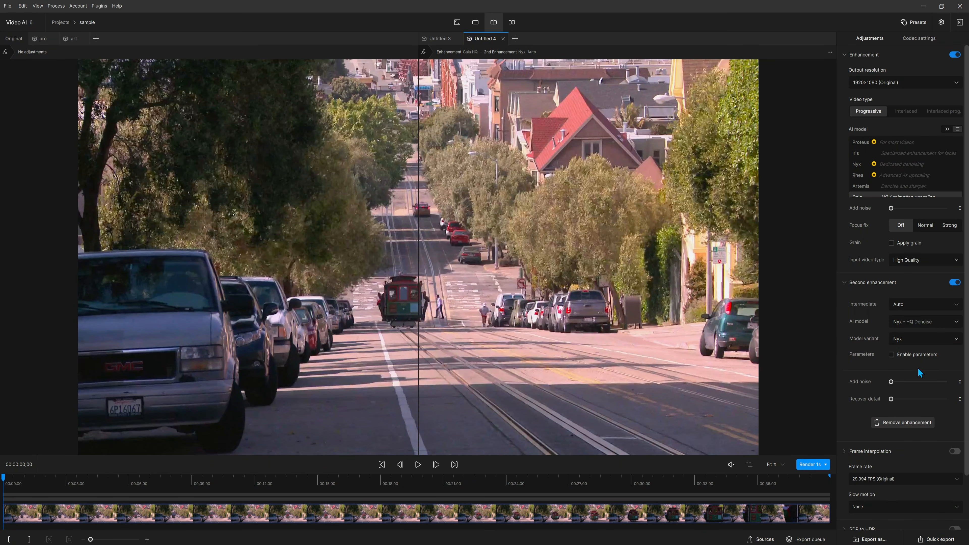
# Render a five-frame preview of Untitled 4 from 00:00:27;00, where the cable car is in front.
pyautogui.moveTo(568, 483)
pyautogui.mouseDown()
pyautogui.moveTo(645, 484)
pyautogui.moveTo(570, 483)
pyautogui.mouseUp()
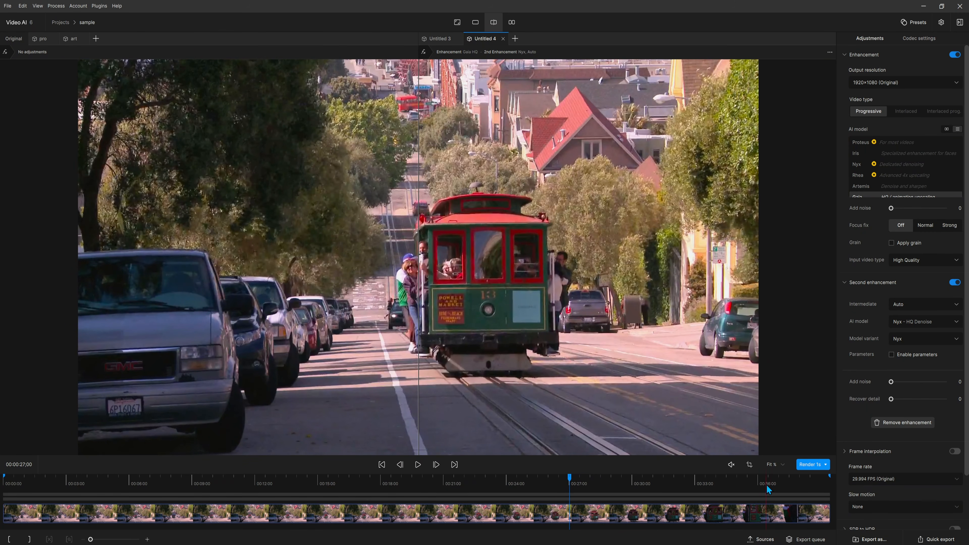
pyautogui.click(828, 464)
pyautogui.click(795, 459)
pyautogui.click(808, 465)
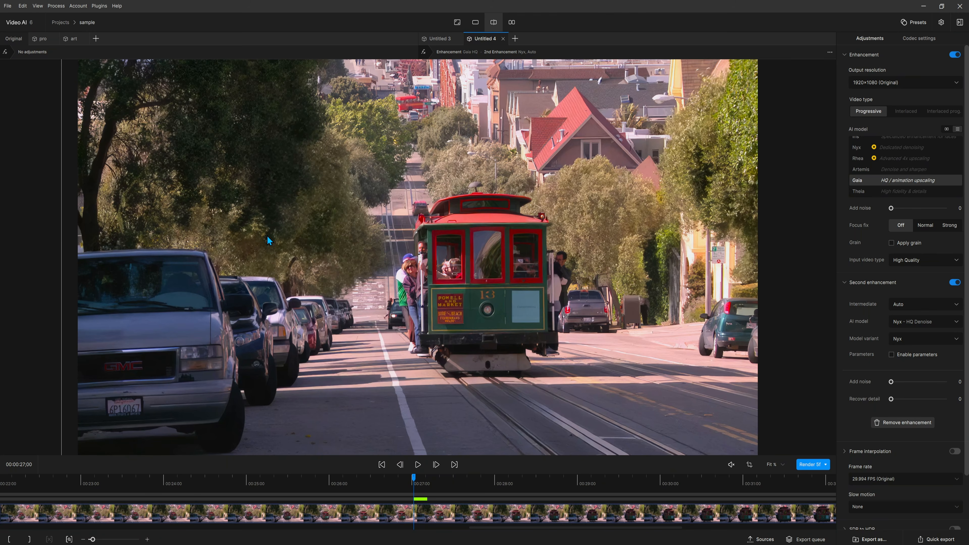
# Compare the original with the rendered Untitled 4 up close around the trees and cable car, using the split divider.
pyautogui.scroll(5, 466, 237)
pyautogui.moveTo(467, 236); pyautogui.dragTo(4, 365)
pyautogui.moveTo(379, 284); pyautogui.dragTo(292, 315)
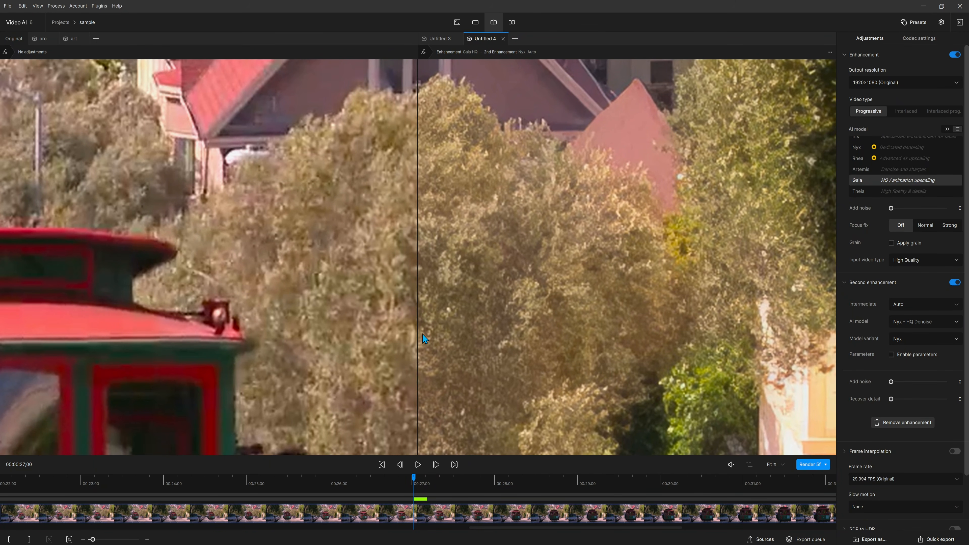
pyautogui.scroll(-5, 288, 330)
pyautogui.scroll(-3, 183, 310)
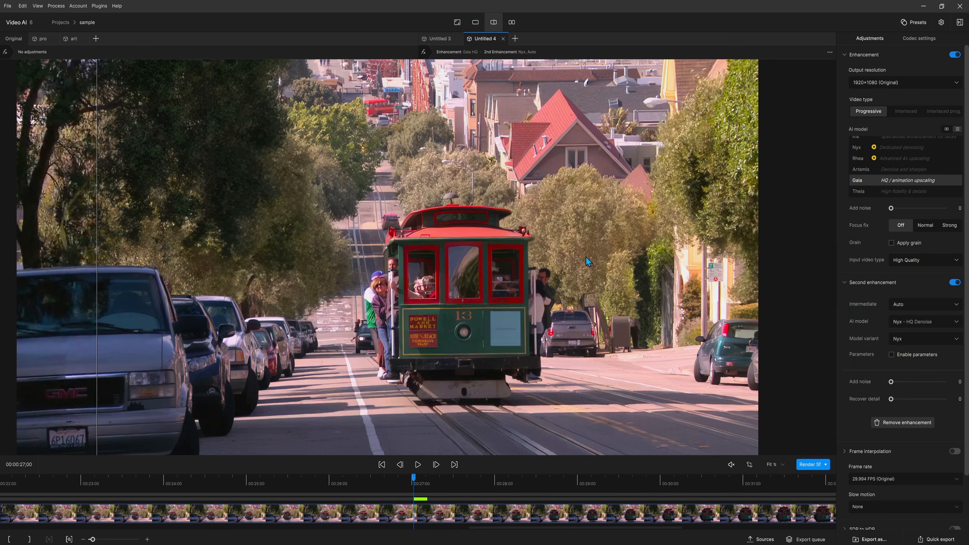
pyautogui.moveTo(349, 243); pyautogui.dragTo(282, 248)
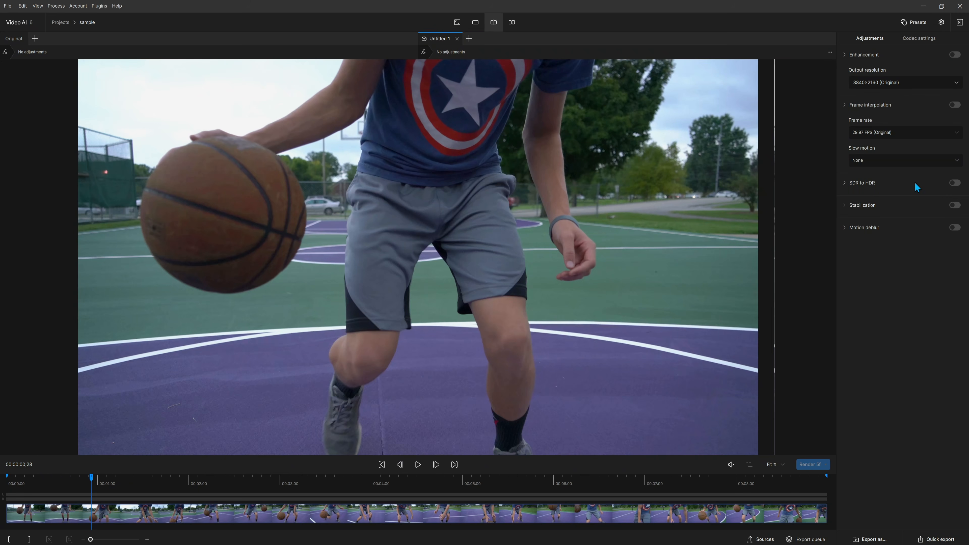
# Play the basketball clip from its start to examine the camera movement.
pyautogui.click(868, 184)
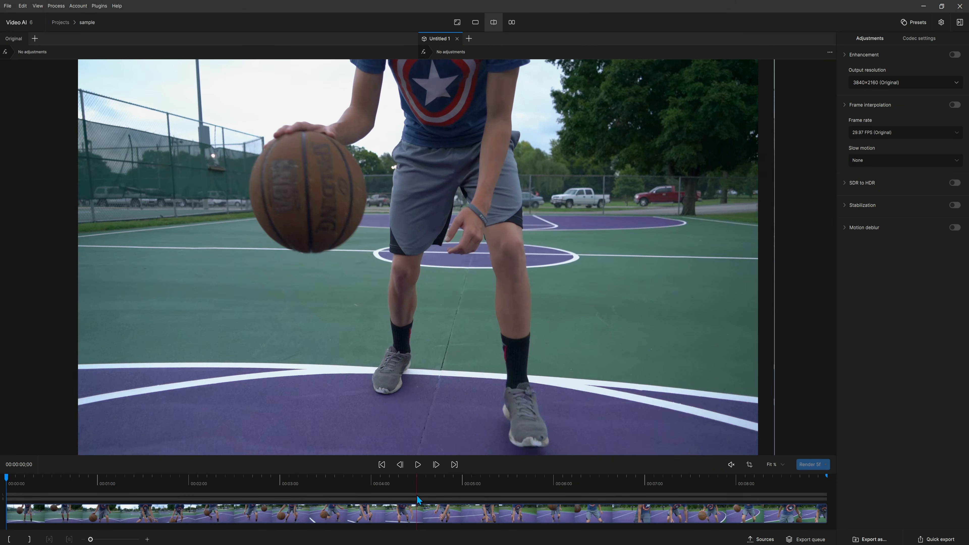
pyautogui.click(418, 472)
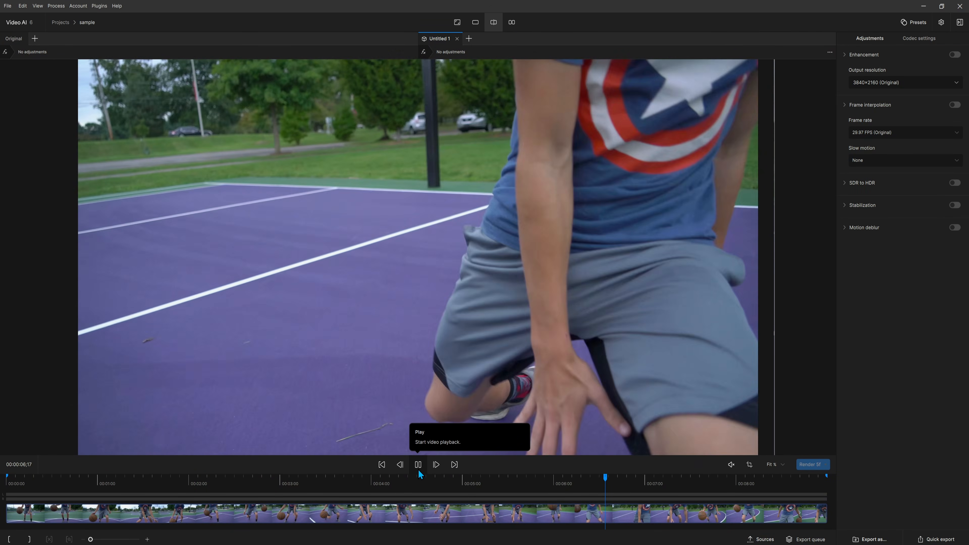
pyautogui.click(418, 471)
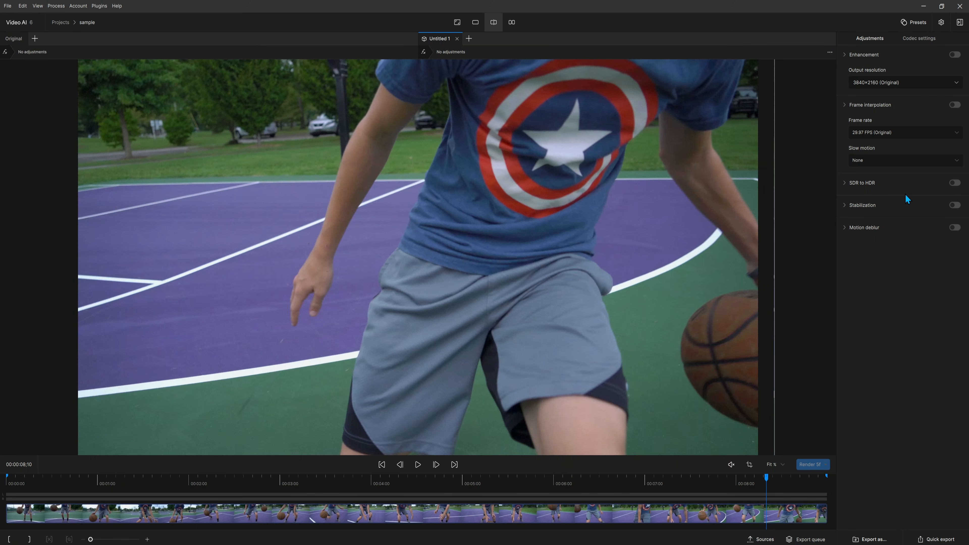
# Enable stabilization on the basketball clip's Untitled 1 version, keeping Full-Frame as the method.
pyautogui.click(955, 206)
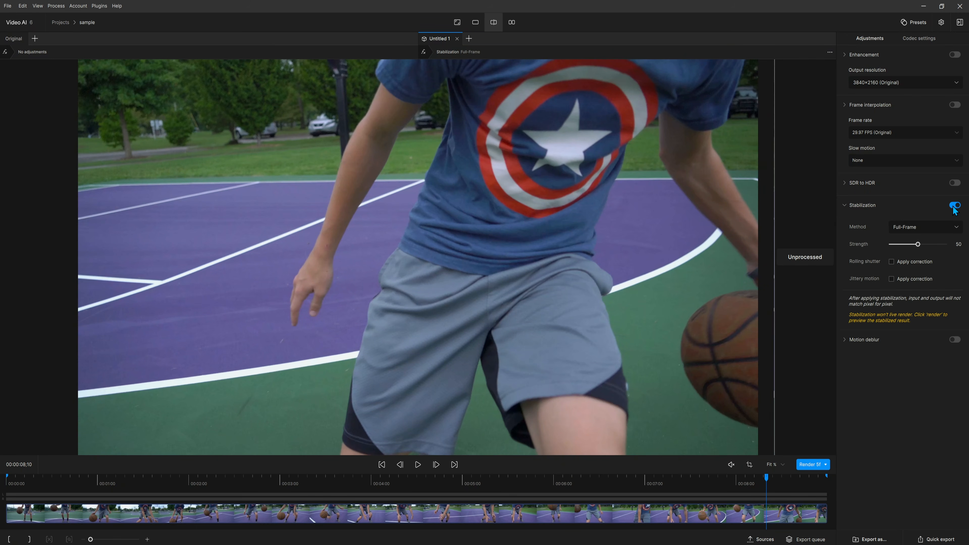
pyautogui.click(911, 227)
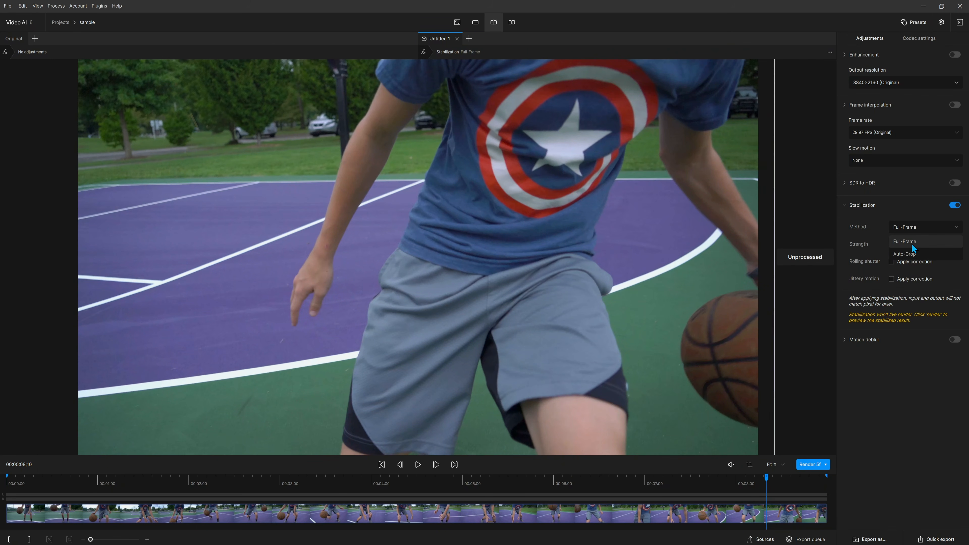
pyautogui.click(881, 408)
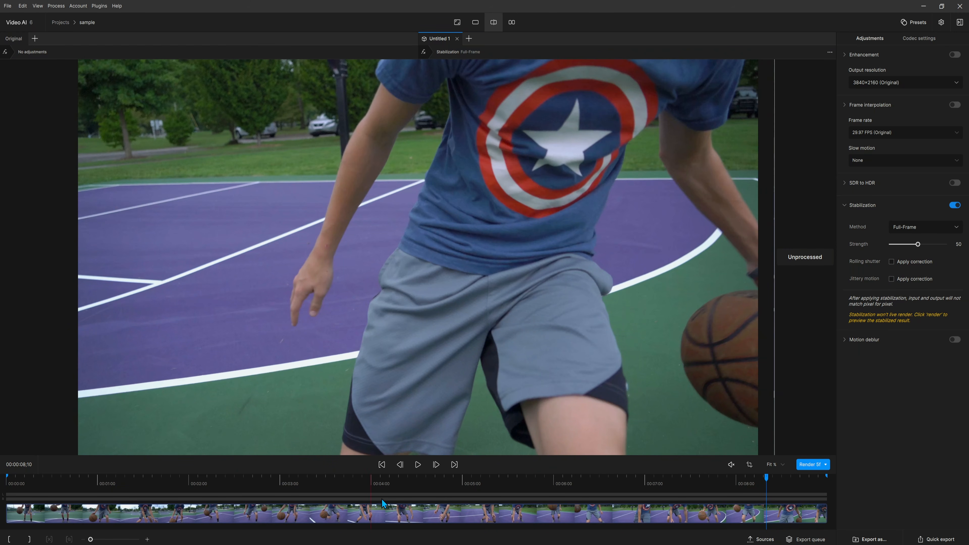
# Render a five-second preview of the stabilized basketball clip from 00:00:00;12, and place the playhead at the start of the rendered section.
pyautogui.moveTo(296, 483); pyautogui.dragTo(43, 480)
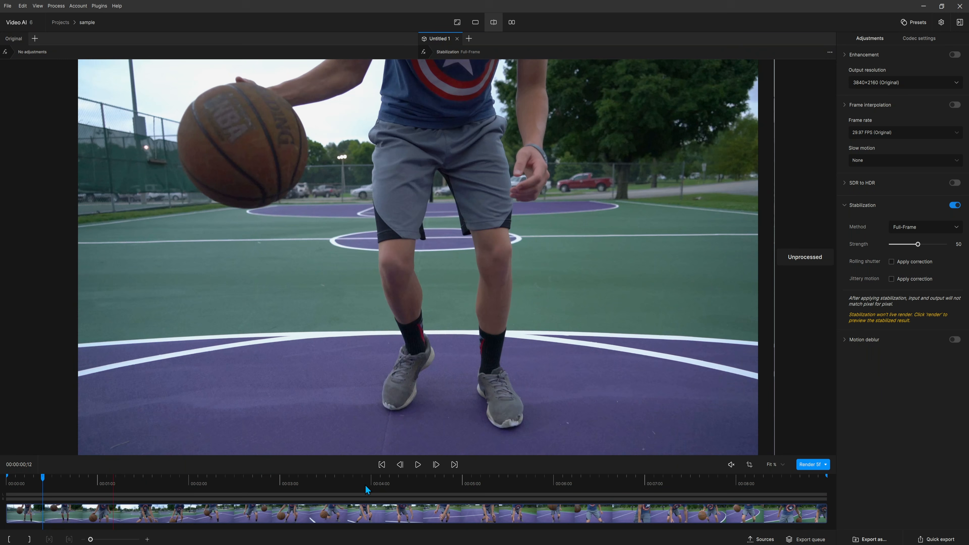
pyautogui.click(826, 464)
pyautogui.click(802, 491)
pyautogui.click(808, 464)
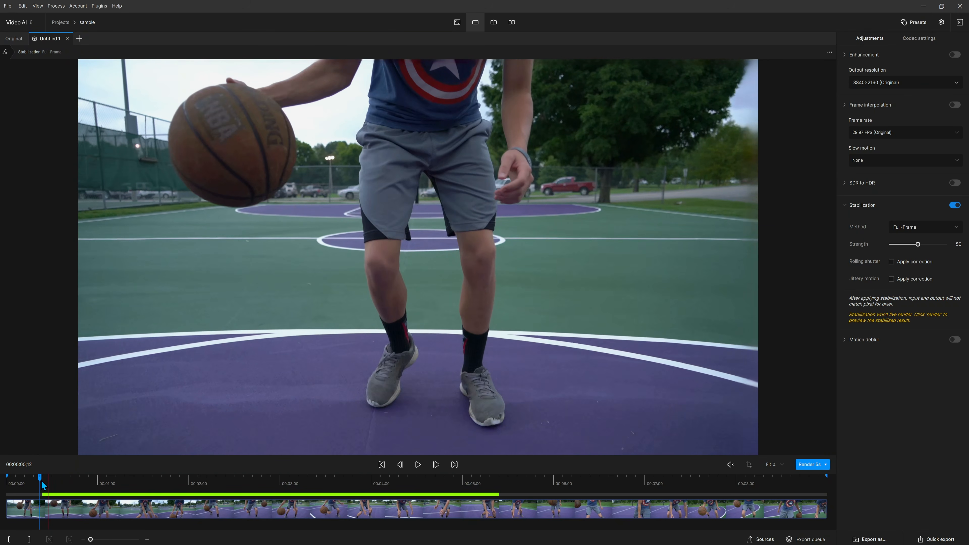
pyautogui.moveTo(41, 482); pyautogui.dragTo(43, 481)
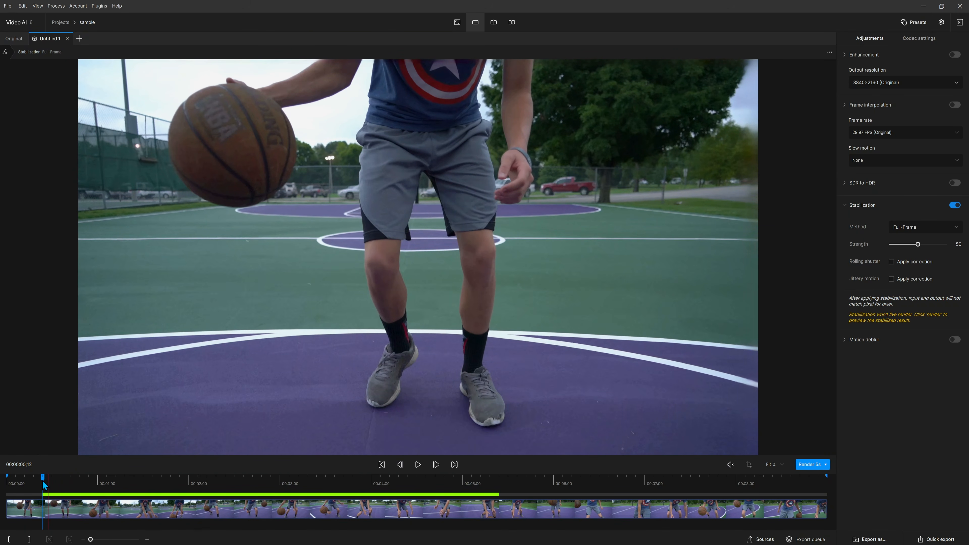
# Play the stabilized section of the basketball clip and jump back to 00:00:03;17 to examine the stabilized camera movement.
pyautogui.click(416, 471)
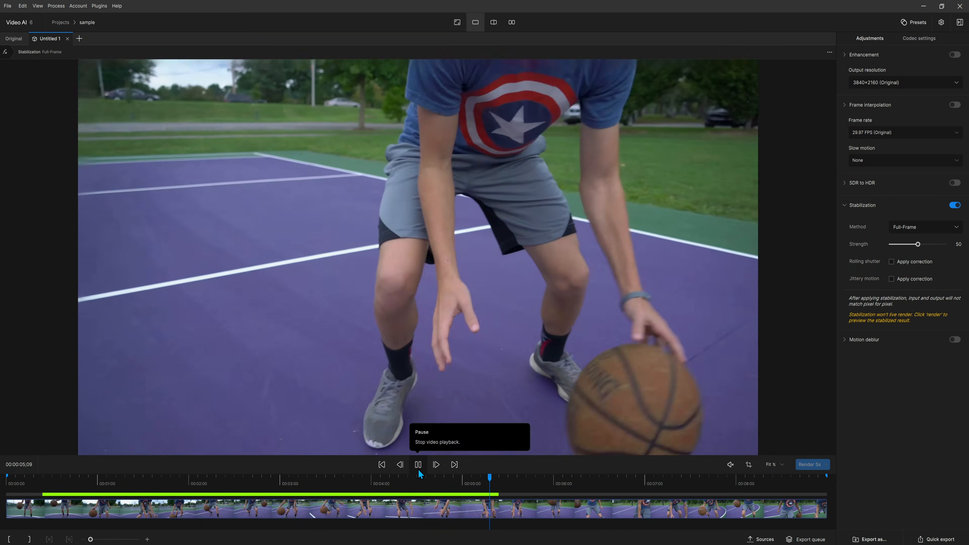
pyautogui.click(418, 470)
pyautogui.click(330, 479)
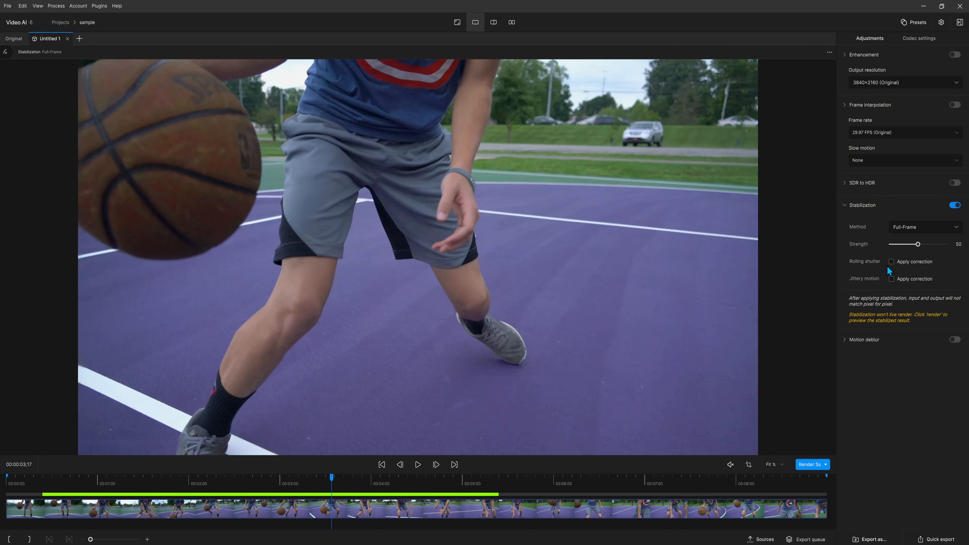
pyautogui.moveTo(856, 264)
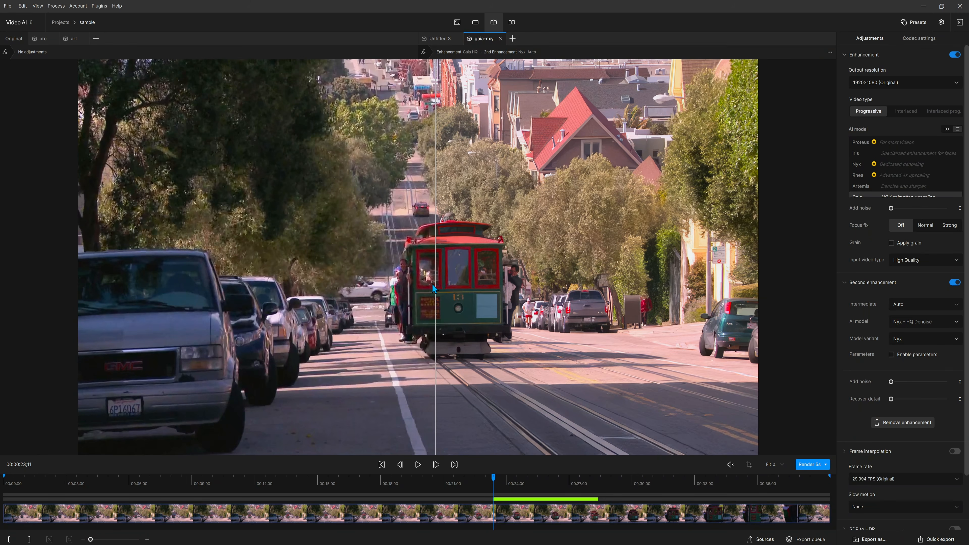
# Export the gaia-nxy version of the cable car clip to the OBS folder as Cable_Car__SaveYouTube_com__1_ghq5_nyx3.mkv.
pyautogui.moveTo(433, 283); pyautogui.dragTo(241, 293)
pyautogui.moveTo(850, 449)
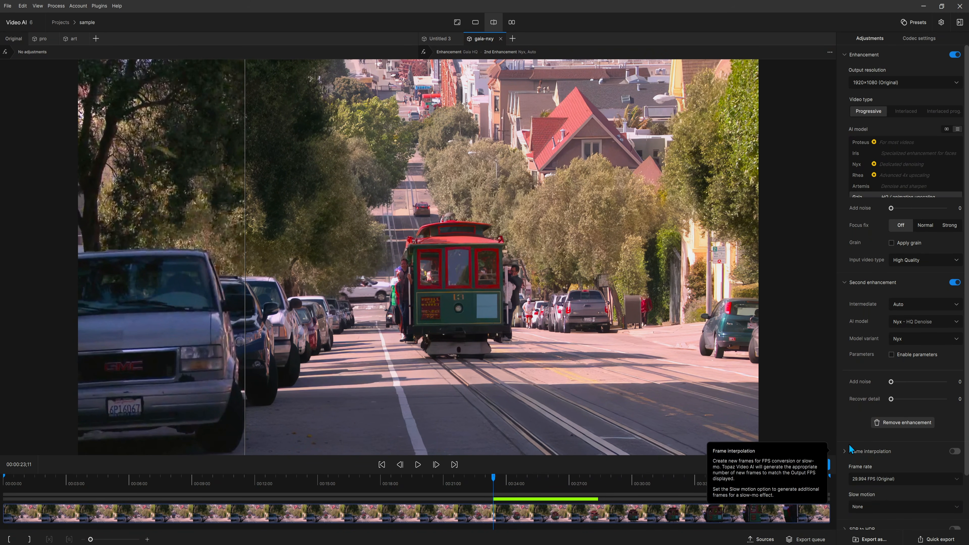
pyautogui.click(866, 539)
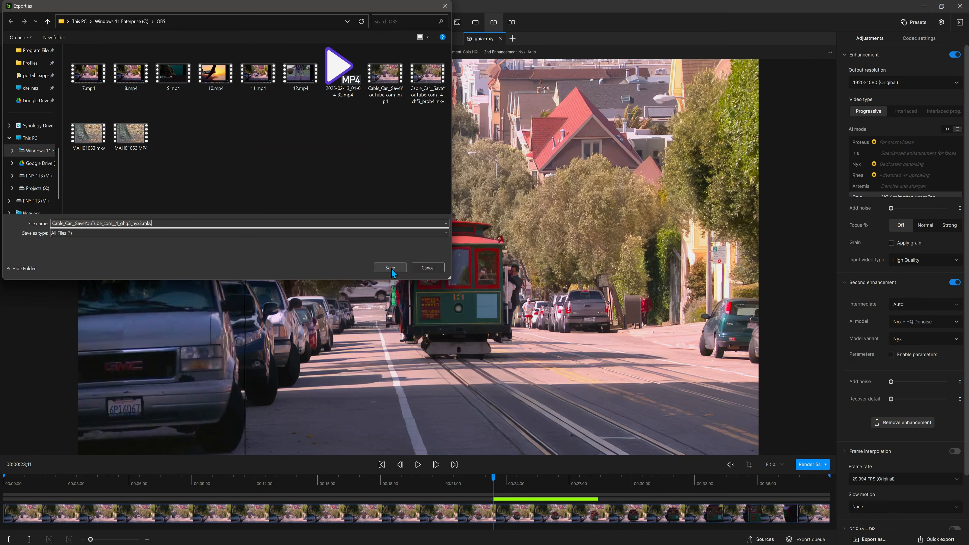
pyautogui.click(390, 268)
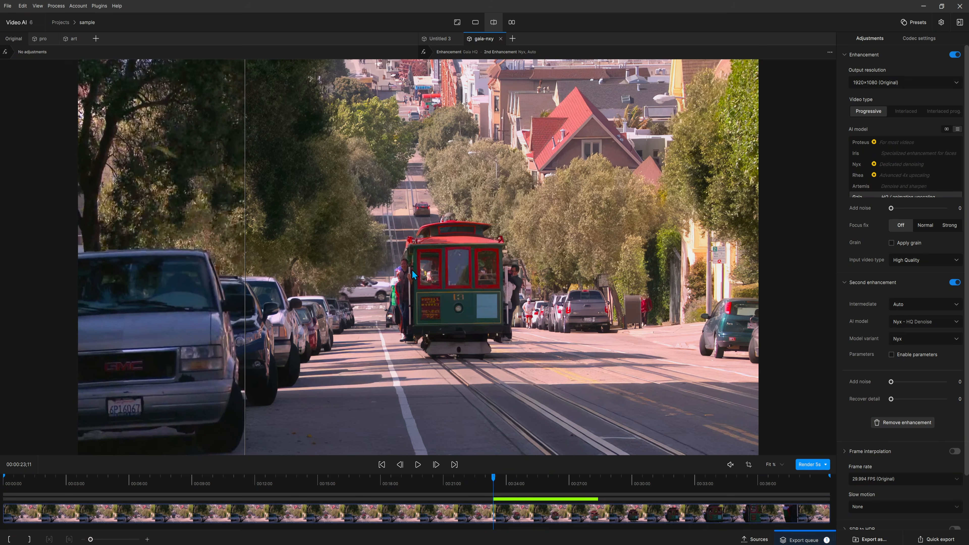
# View the finished gaia-nxy export from the export queue and play it in the external video player.
pyautogui.click(803, 538)
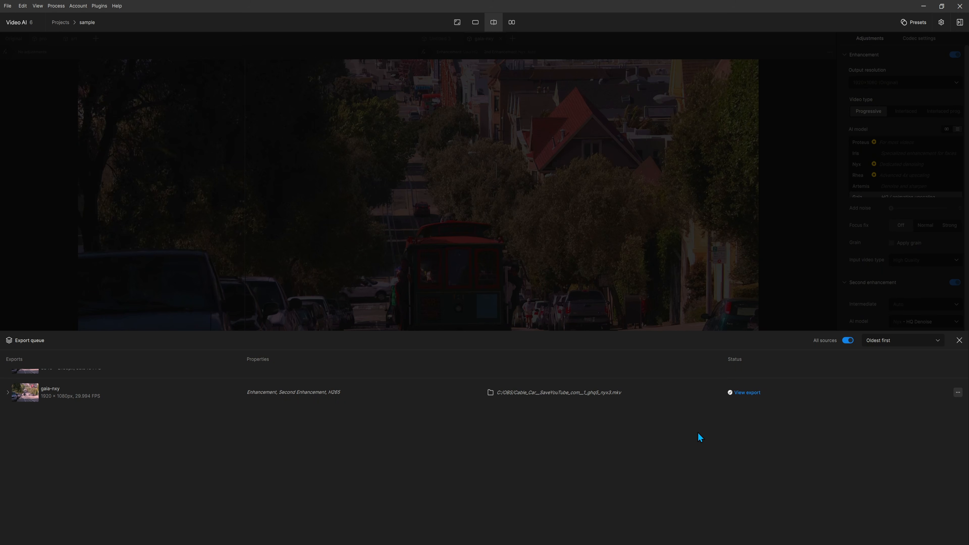
pyautogui.click(744, 393)
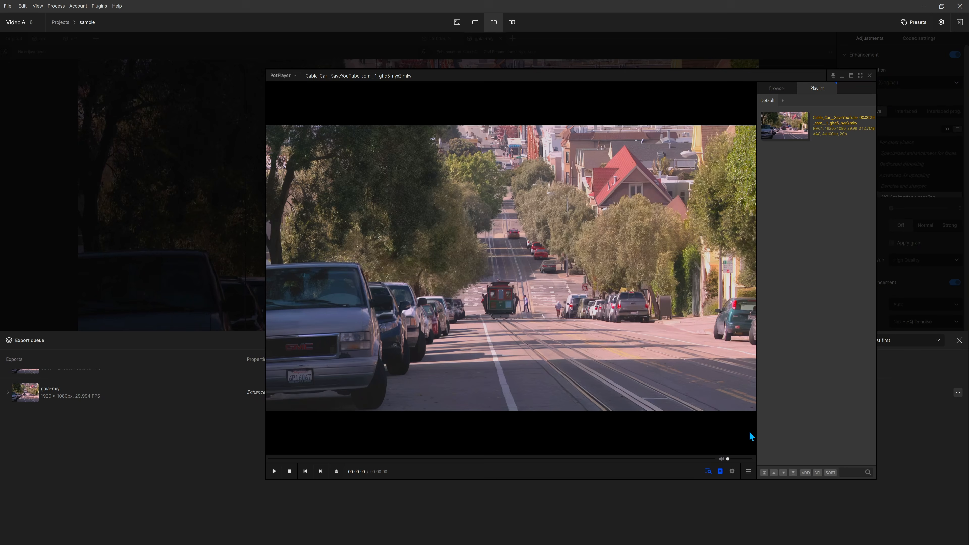
pyautogui.moveTo(693, 411); pyautogui.dragTo(643, 419)
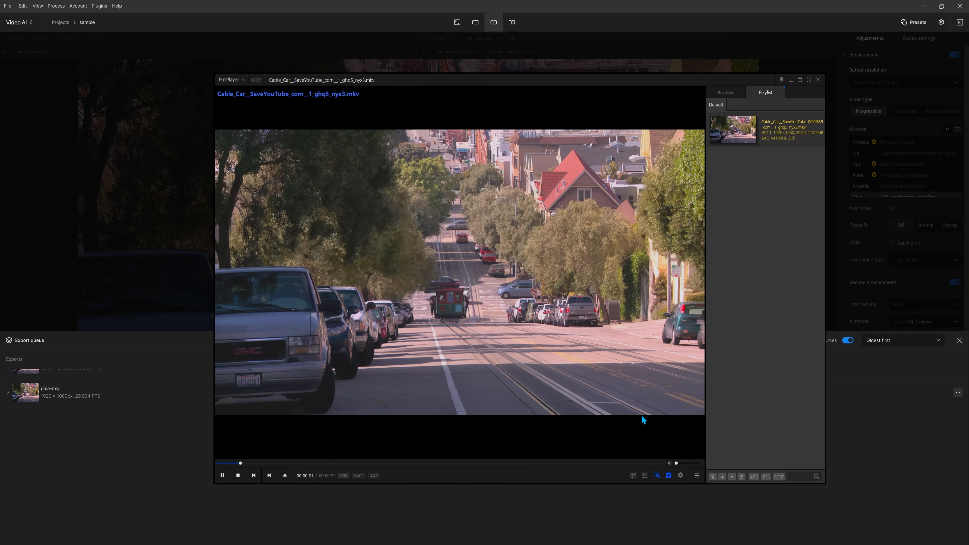
pyautogui.doubleClick(643, 419)
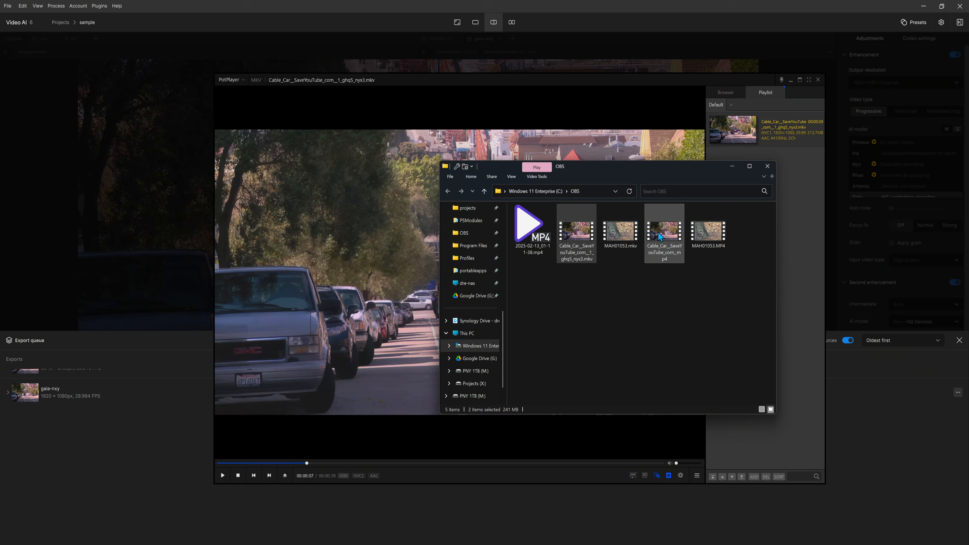
# Send the exported cable car MKV and the original MP4 from the OBS folder to video-compare.exe for comparison.
pyautogui.rightClick(657, 232)
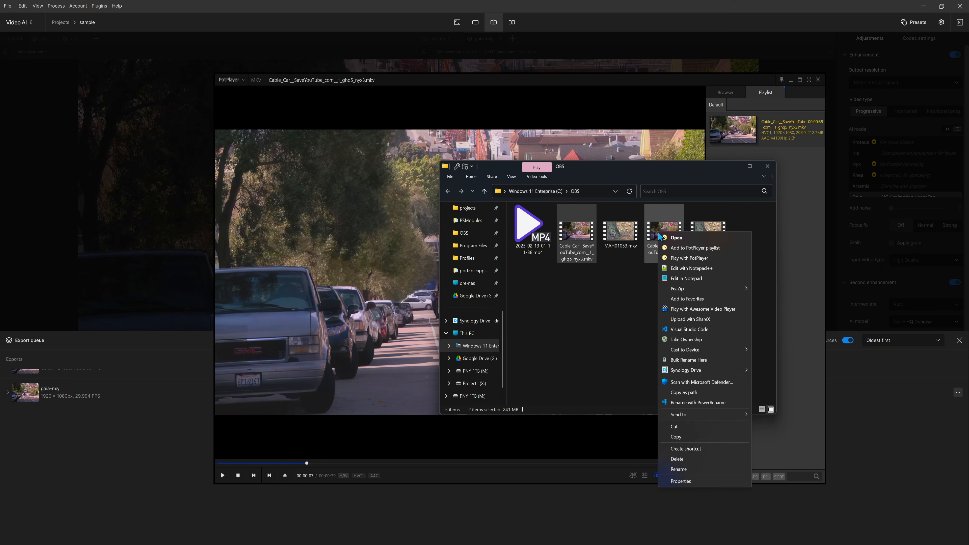
pyautogui.moveTo(729, 416)
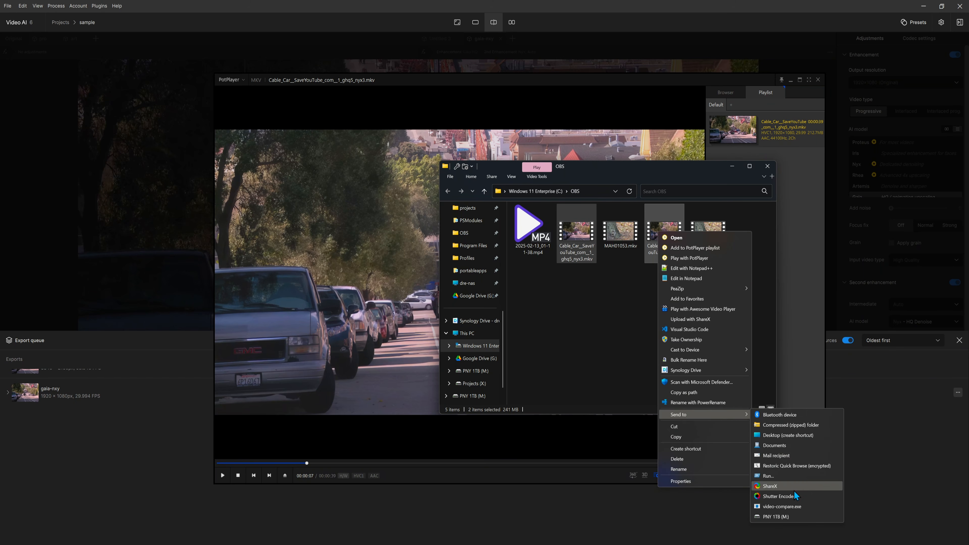
pyautogui.click(781, 506)
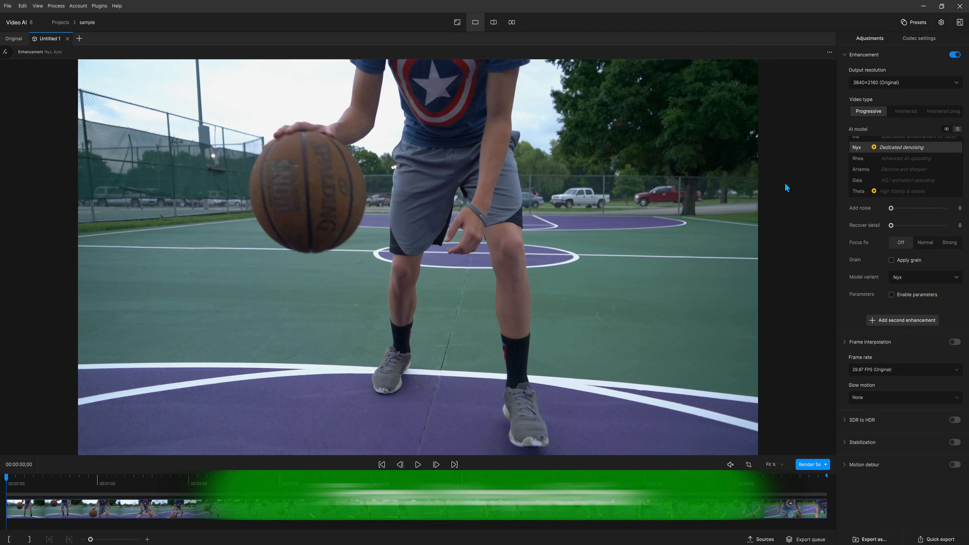
# Set the frame rate of the basketball clip's Untitled 1 version to 59.94 FPS.
pyautogui.click(898, 370)
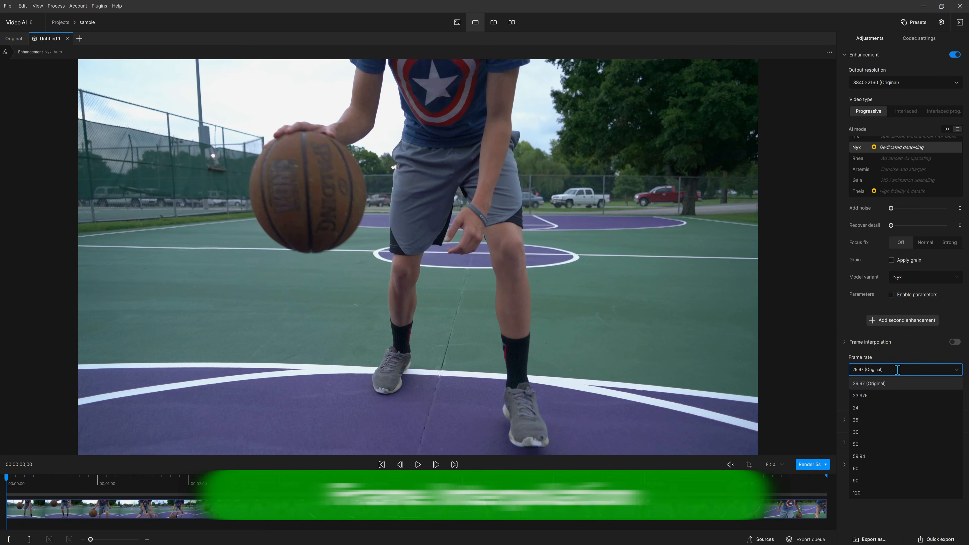
pyautogui.click(898, 453)
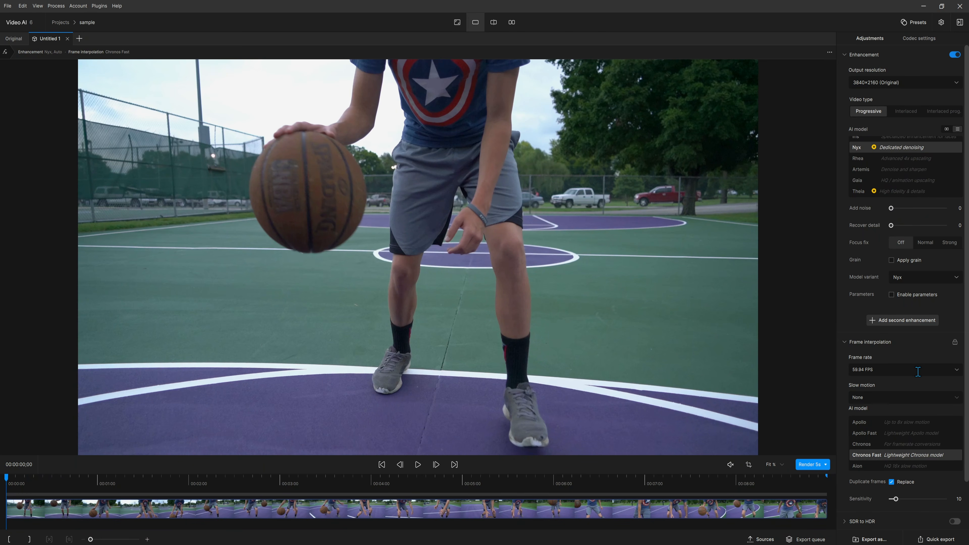
# Try the Apollo, Chronos, Chronos Fast and Aion frame interpolation models on the basketball clip, and return to Chronos Fast.
pyautogui.scroll(-2, 907, 382)
pyautogui.click(907, 371)
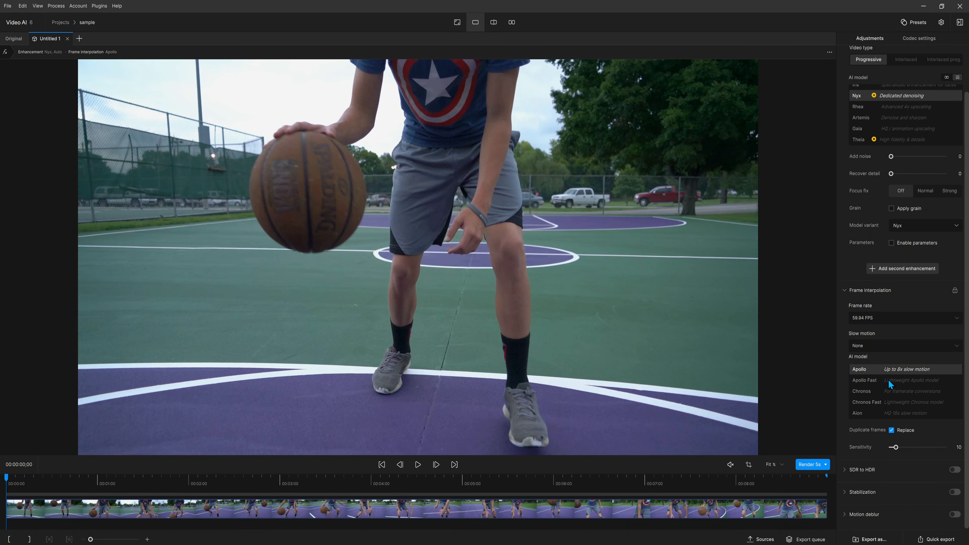
pyautogui.click(863, 393)
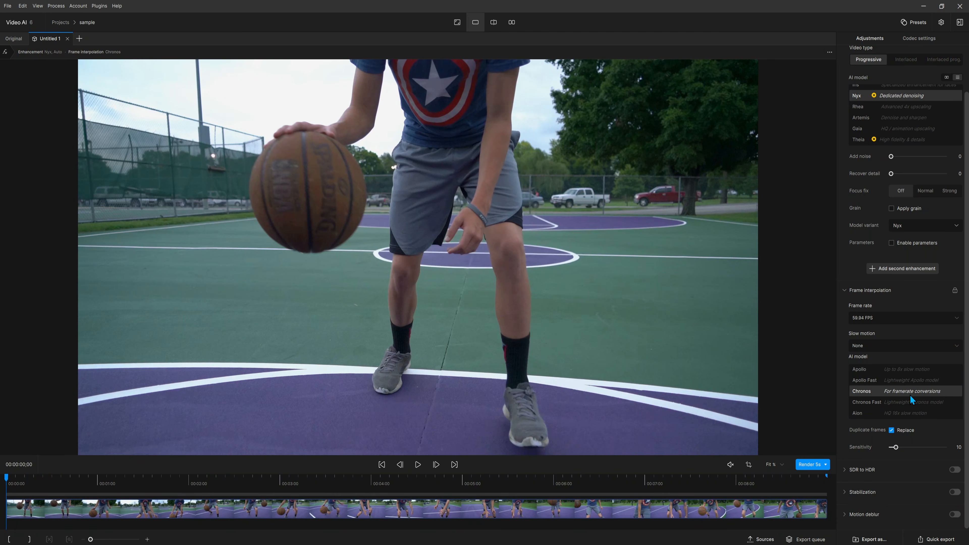
pyautogui.click(880, 403)
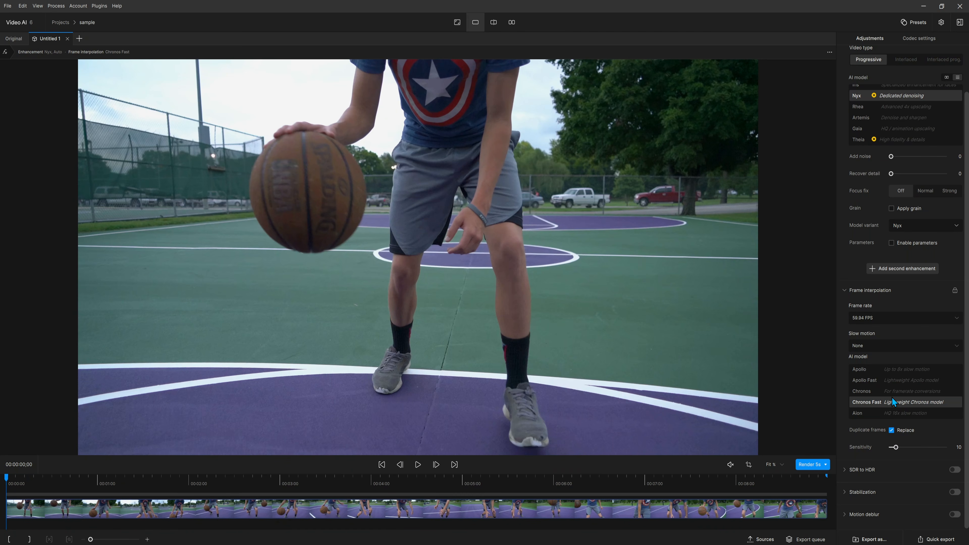
pyautogui.click(927, 413)
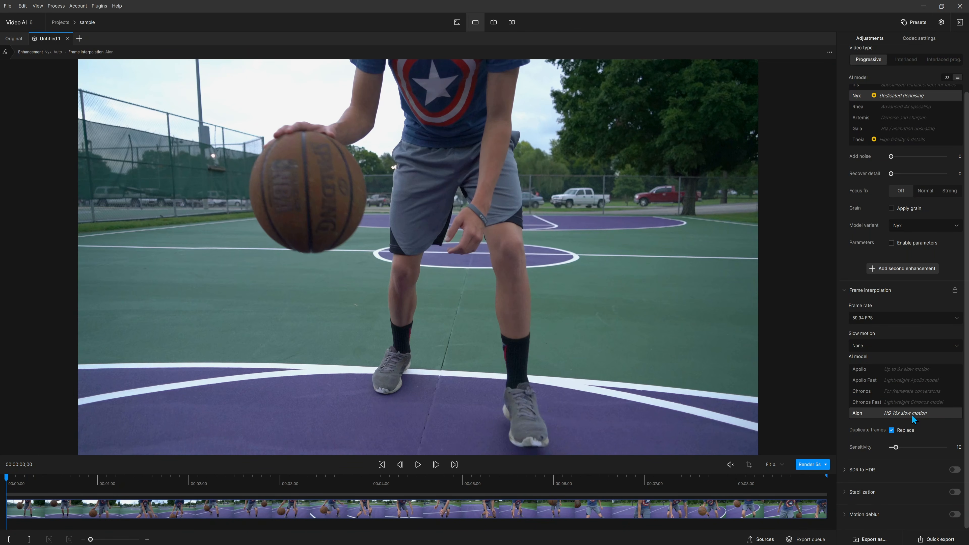
pyautogui.click(875, 402)
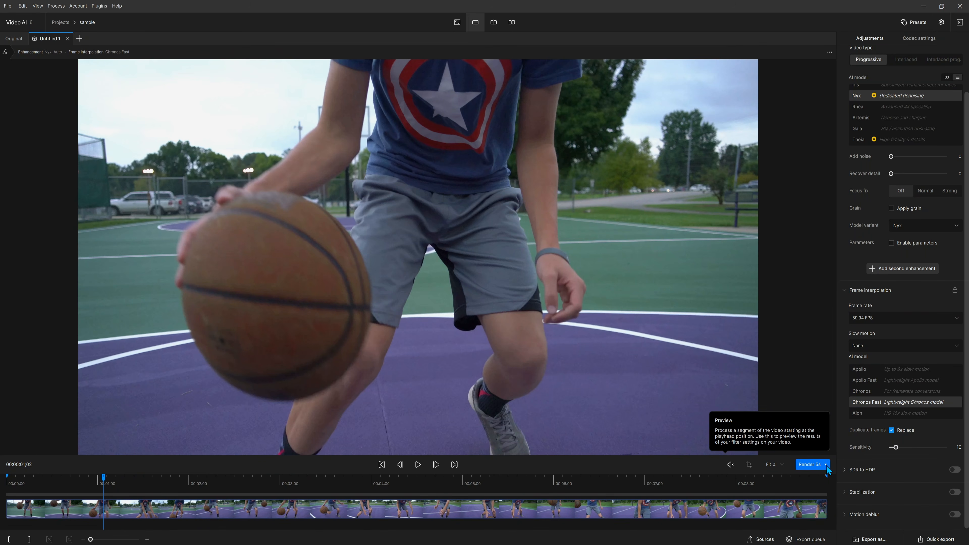
# Set the preview length to 10 seconds and render the 59.94 FPS basketball version from 00:00:01;02.
pyautogui.click(826, 465)
pyautogui.click(821, 504)
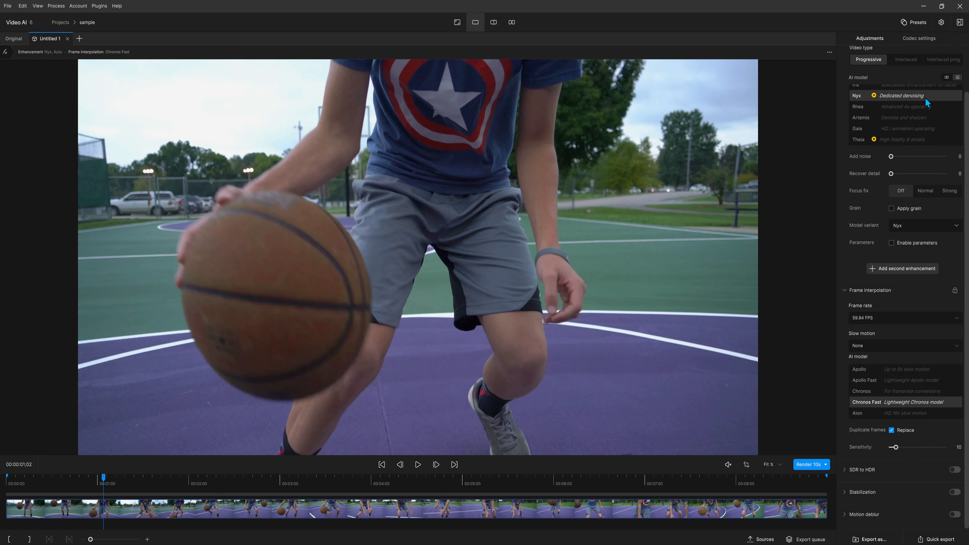
pyautogui.click(892, 321)
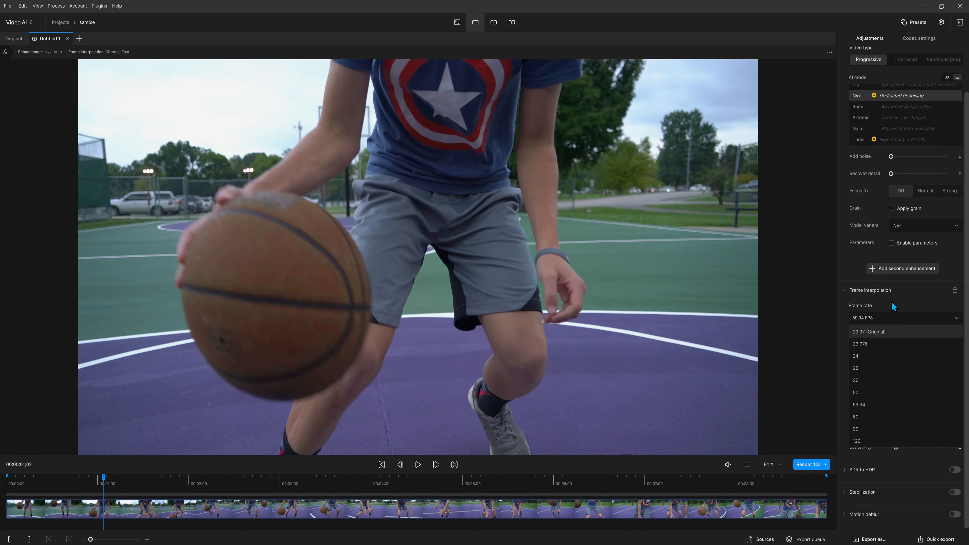
pyautogui.click(895, 309)
pyautogui.click(820, 463)
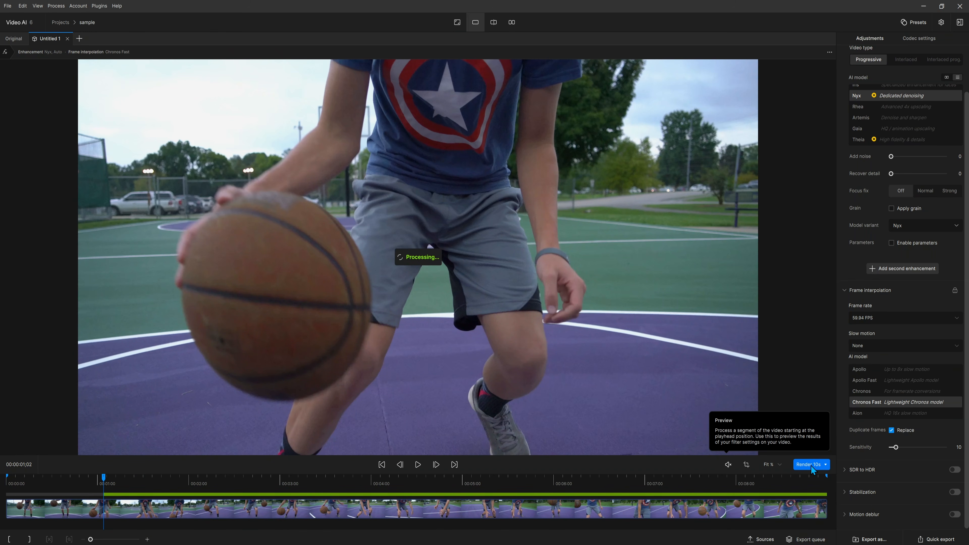
# Play the original basketball clip and the rendered Untitled 1 version from 00:00:01;02 to compare their motion smoothness.
pyautogui.click(10, 38)
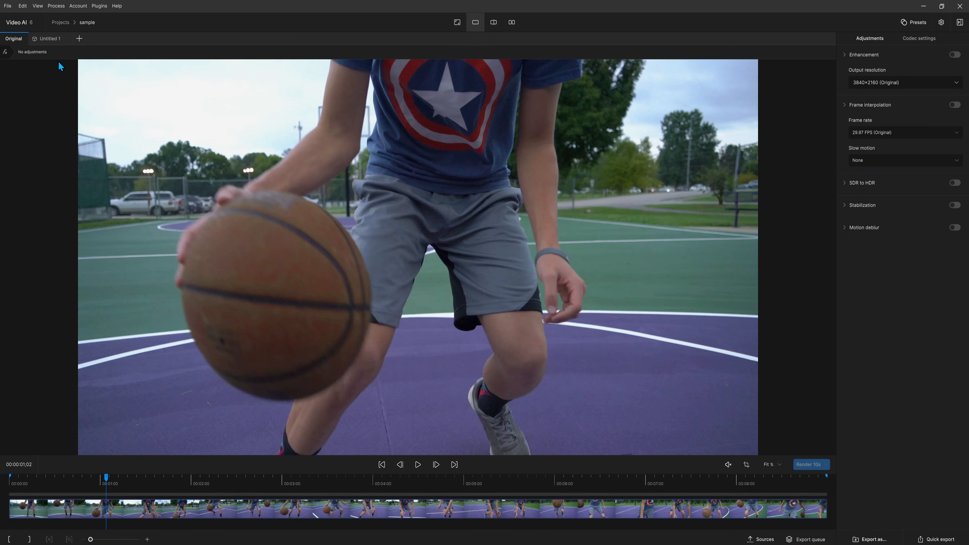
pyautogui.click(418, 464)
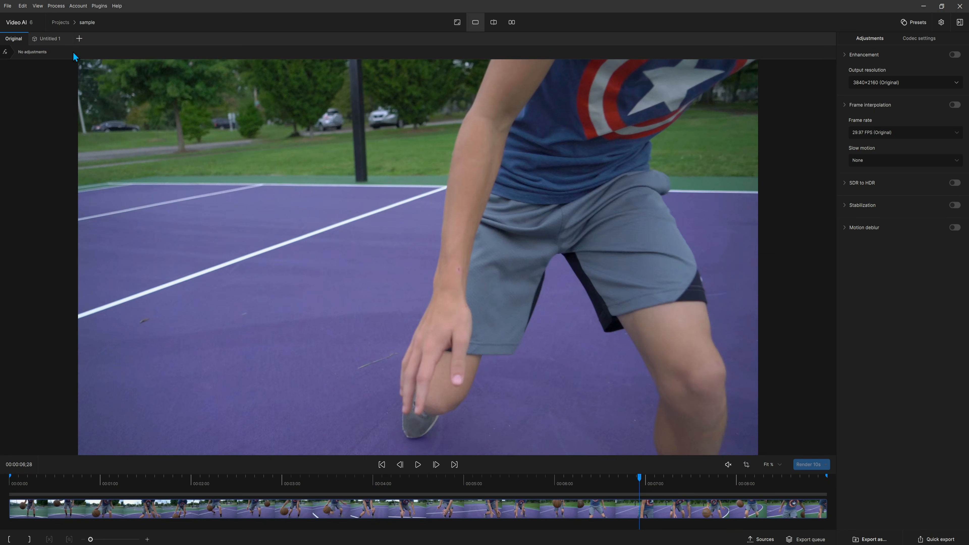
pyautogui.click(49, 38)
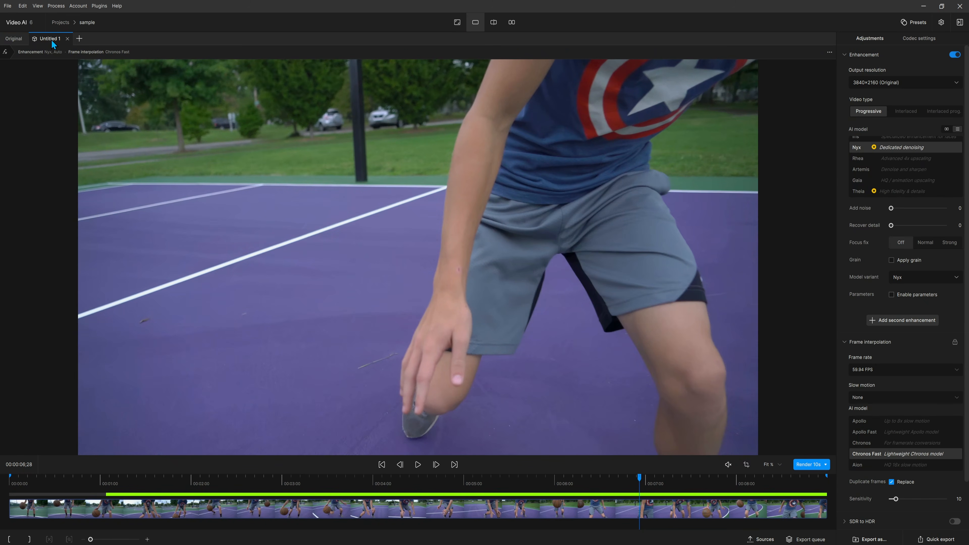
pyautogui.click(109, 480)
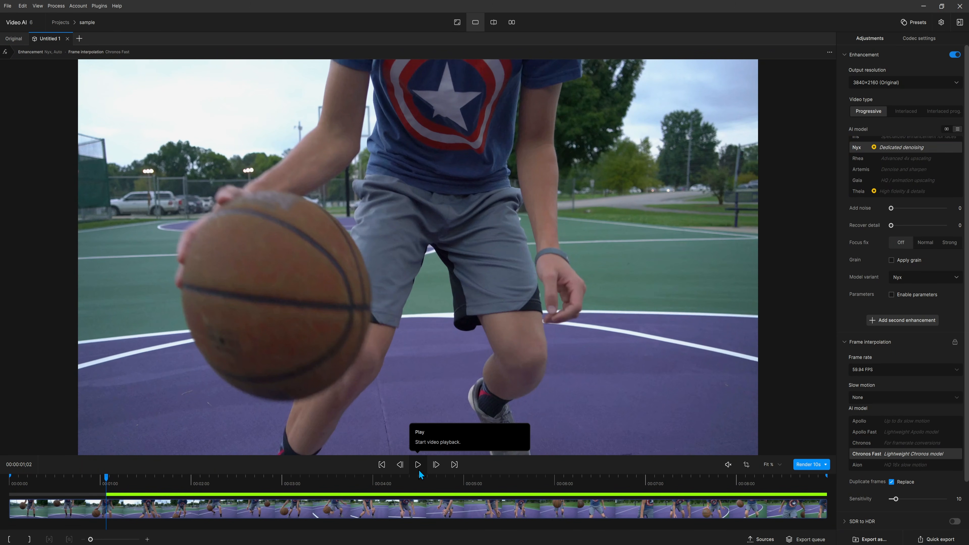
pyautogui.click(419, 471)
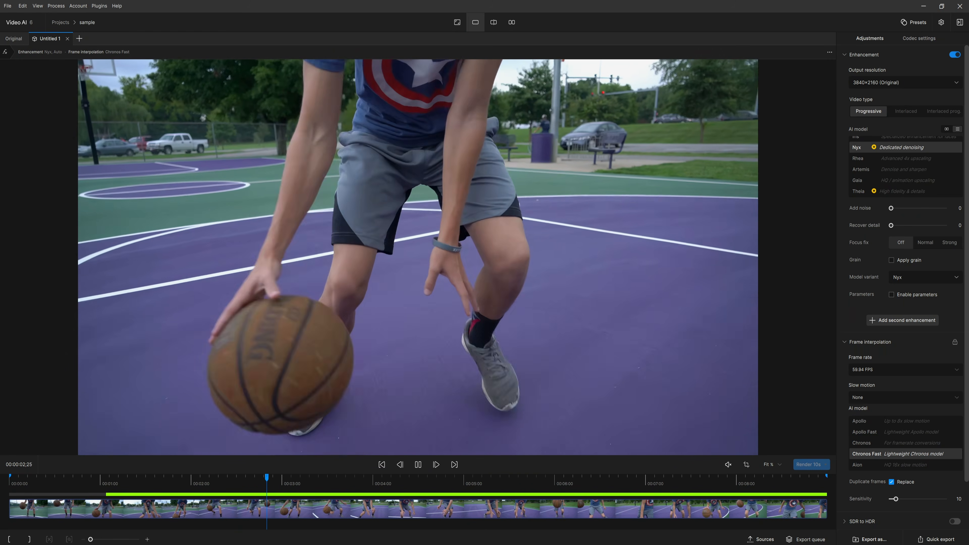
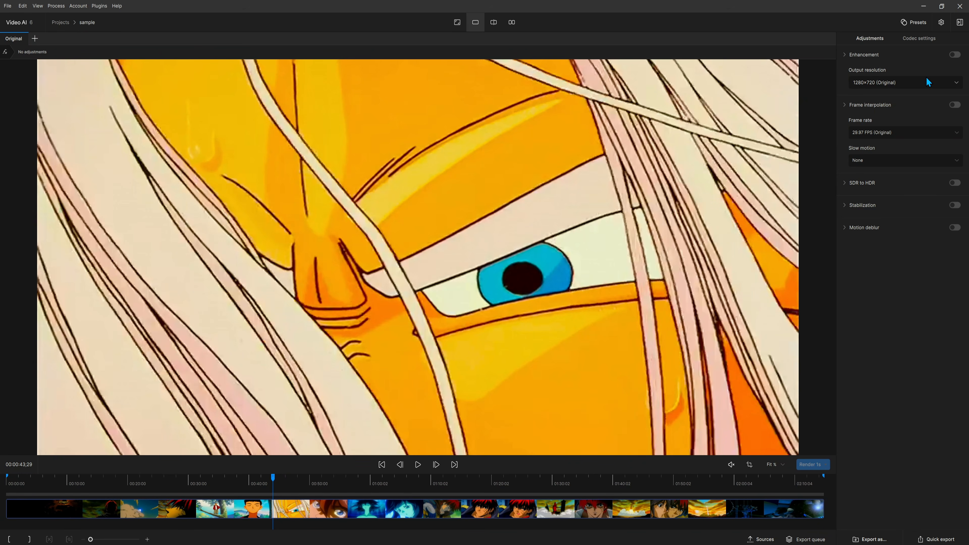
# Enable enhancement on the anime clip at 1920×1080 (FHD) output, using the Gaia model with the Computer Generated input type.
pyautogui.click(955, 55)
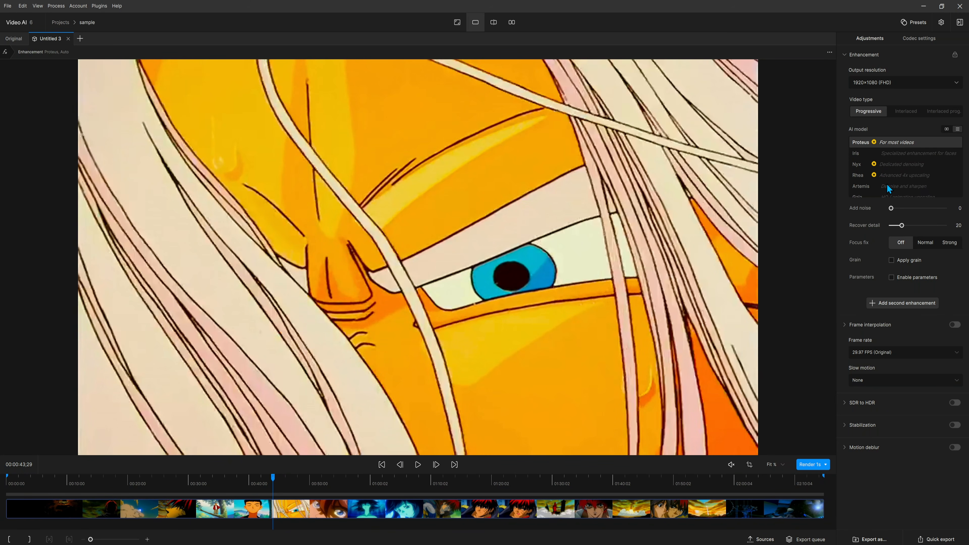
pyautogui.scroll(-1, 887, 187)
pyautogui.click(870, 178)
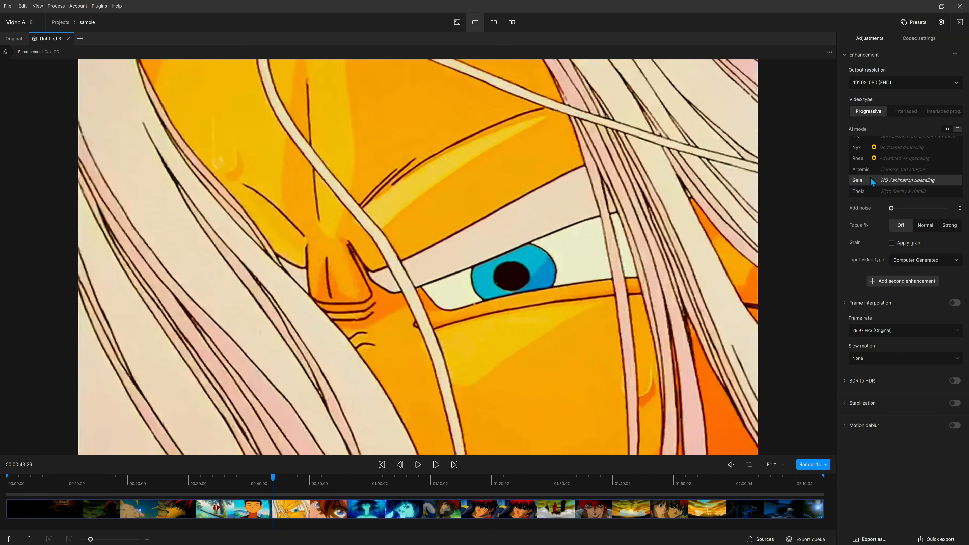
pyautogui.click(919, 260)
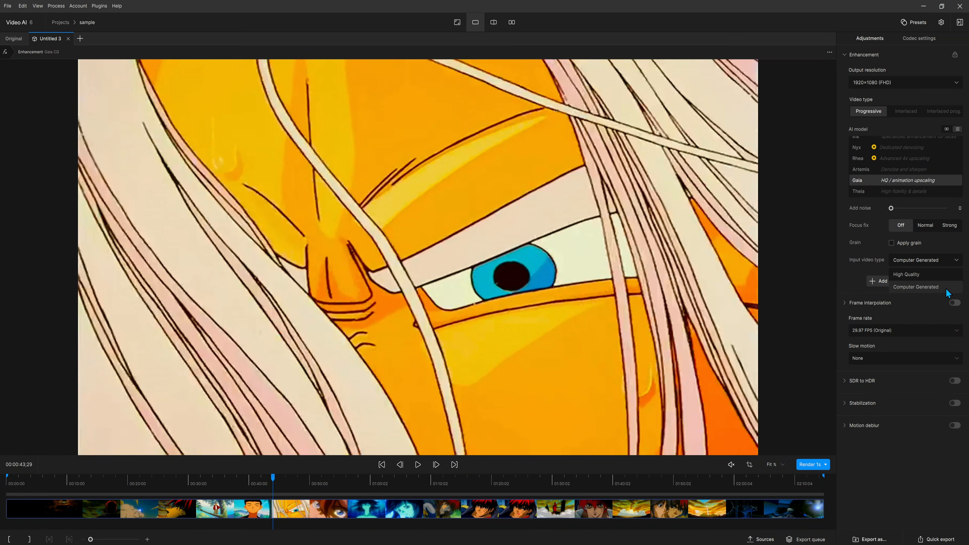
pyautogui.click(917, 266)
# Set the anime clip's Untitled 3 version to 59.94 FPS and duplicate that version.
pyautogui.click(872, 330)
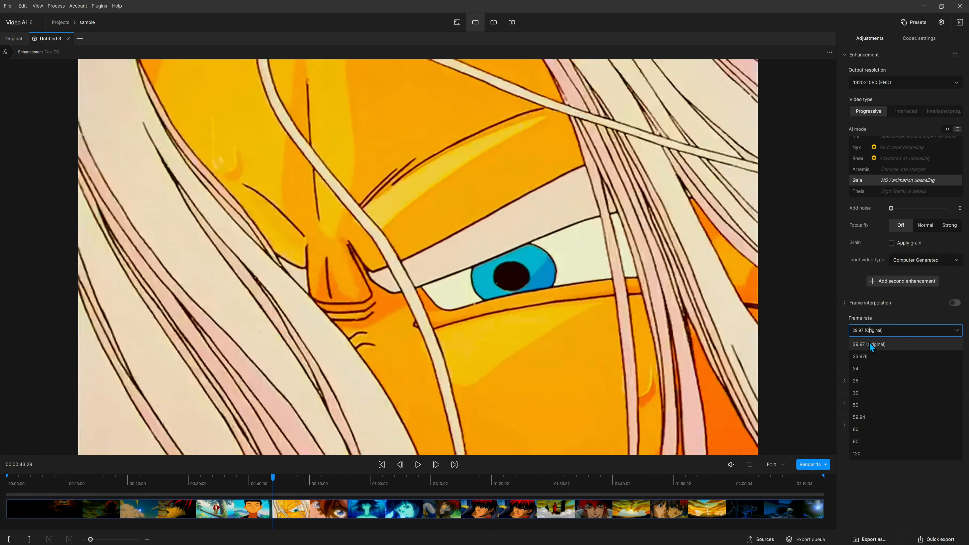
pyautogui.click(885, 417)
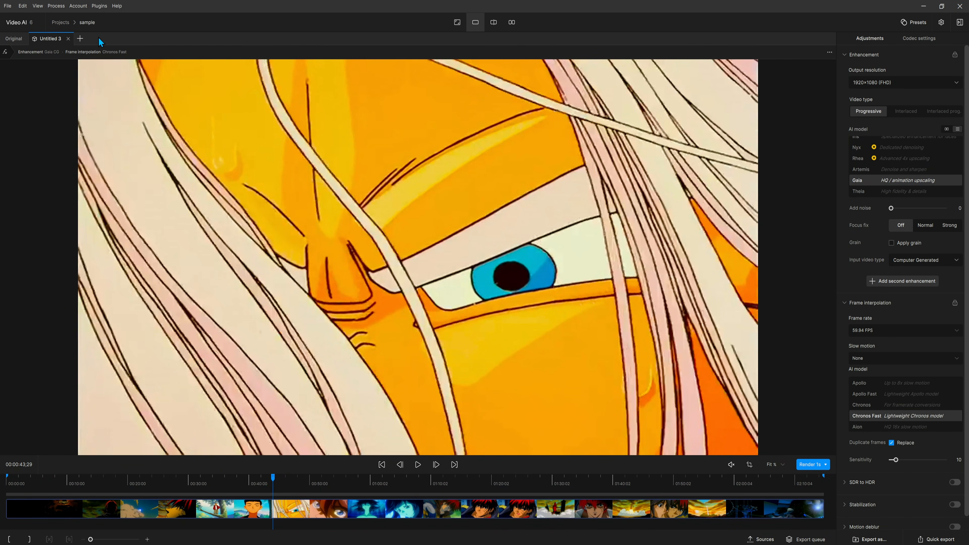
pyautogui.rightClick(56, 43)
pyautogui.click(61, 77)
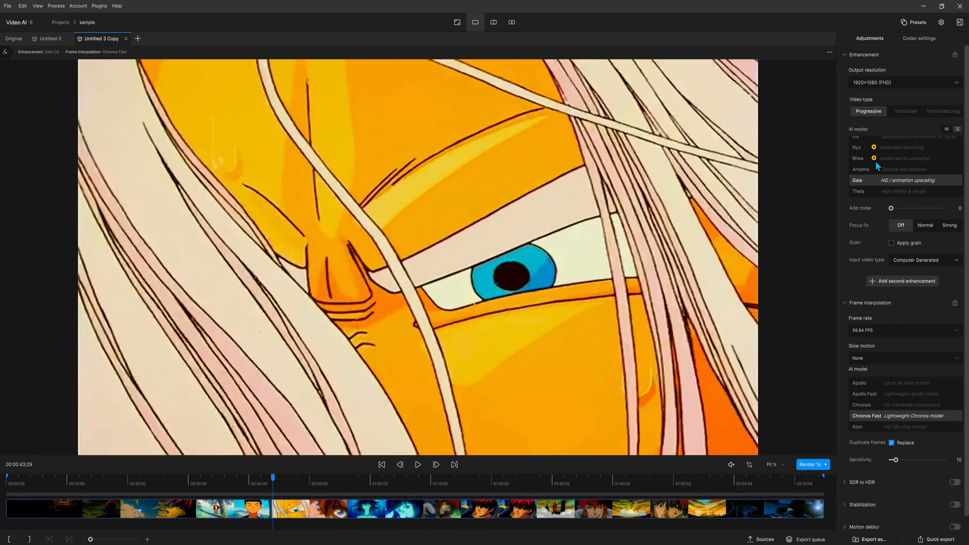
# Switch the Untitled 3 Copy version to the Proteus model, then duplicate it and give that duplicate the Rhea model.
pyautogui.scroll(1, 876, 160)
pyautogui.click(877, 145)
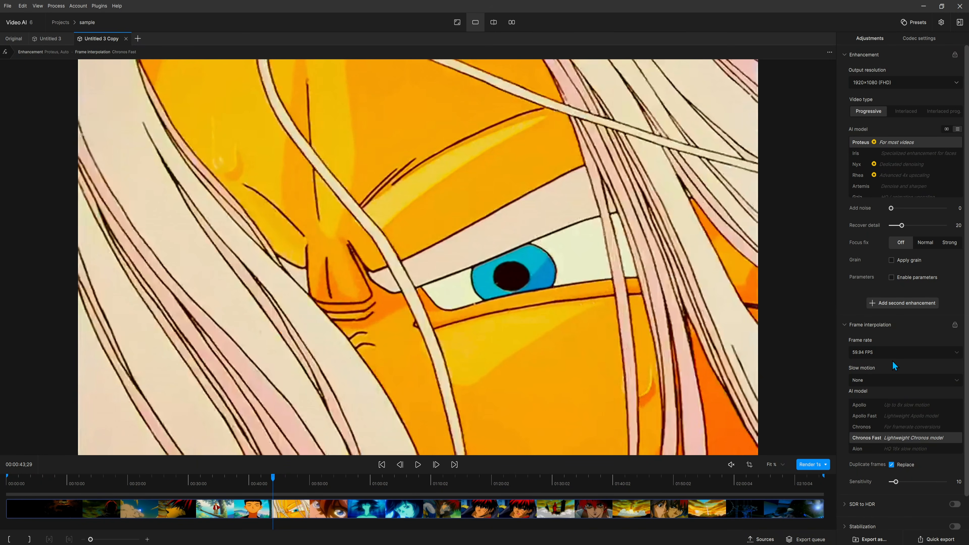
pyautogui.rightClick(93, 41)
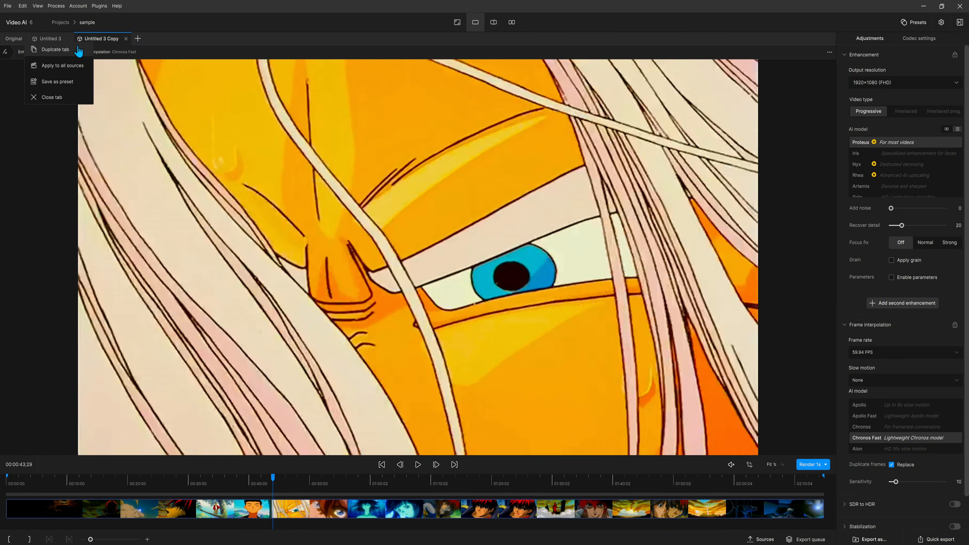
pyautogui.click(79, 46)
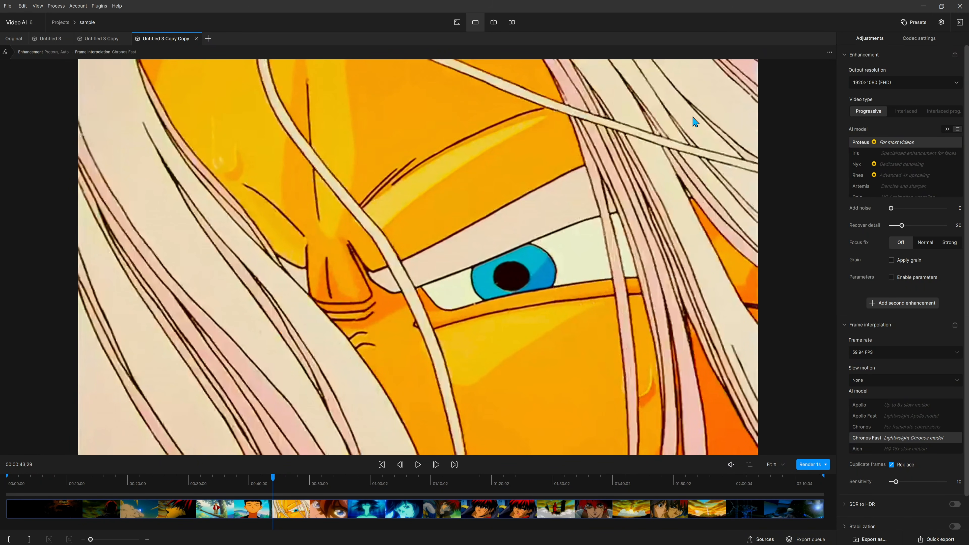
pyautogui.click(857, 176)
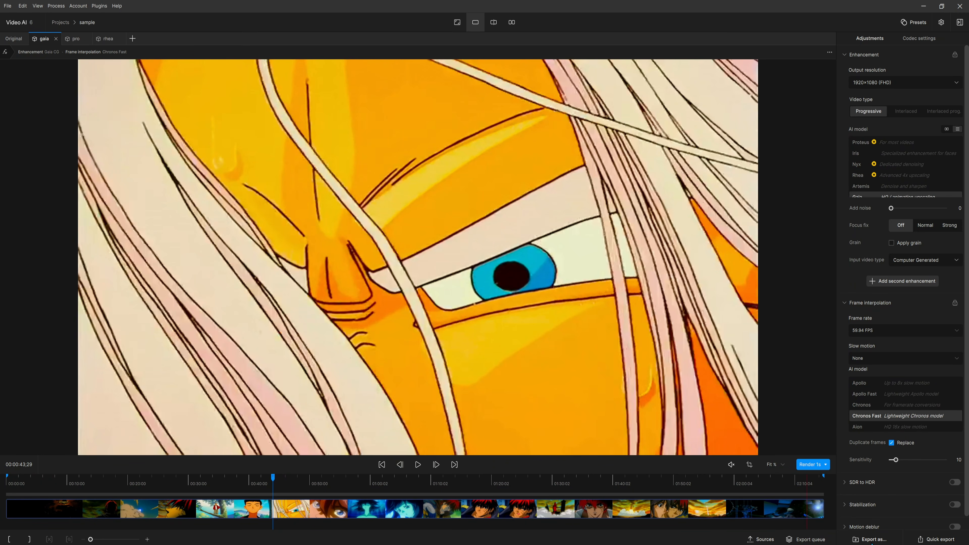
# Set the preview length to 5 seconds and compare the original anime frame with the gaia, pro and rhea versions.
pyautogui.click(825, 465)
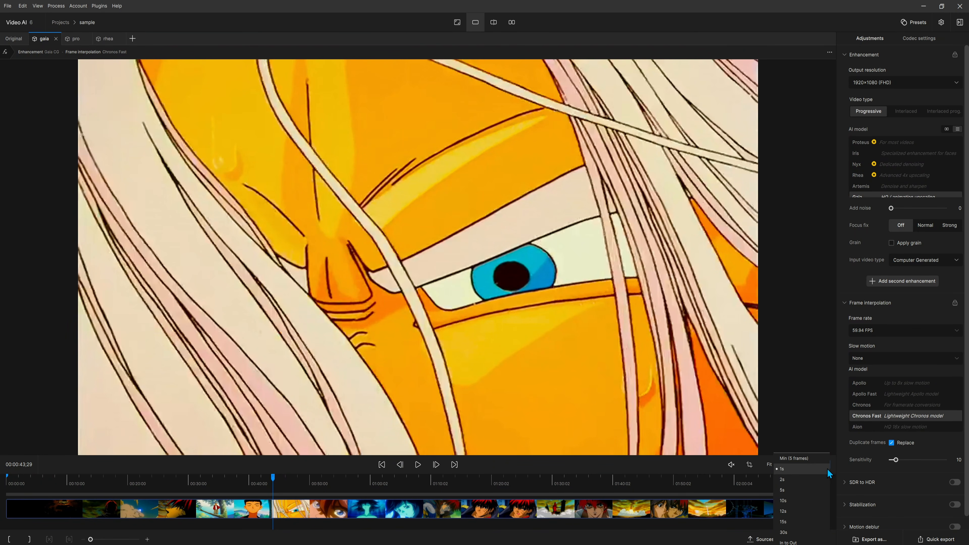
pyautogui.click(816, 492)
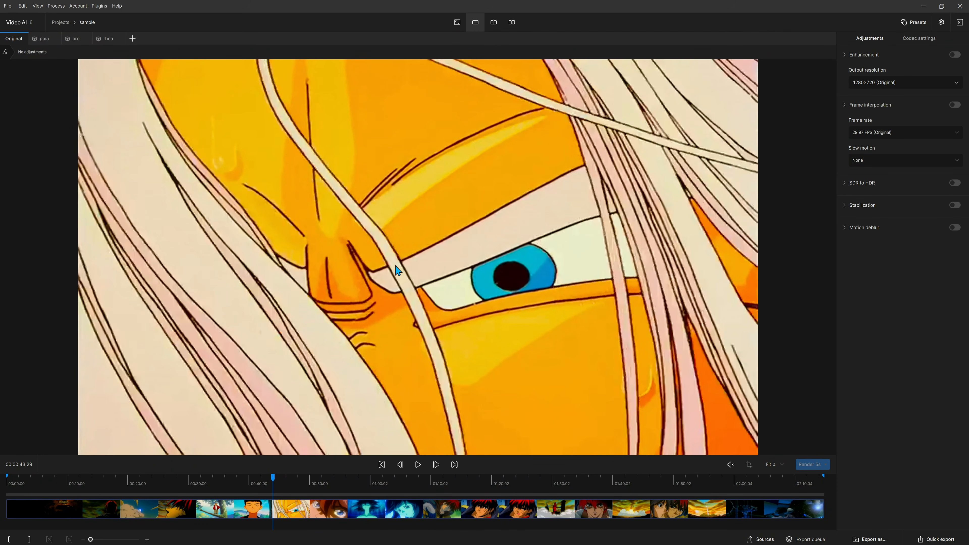
pyautogui.click(44, 39)
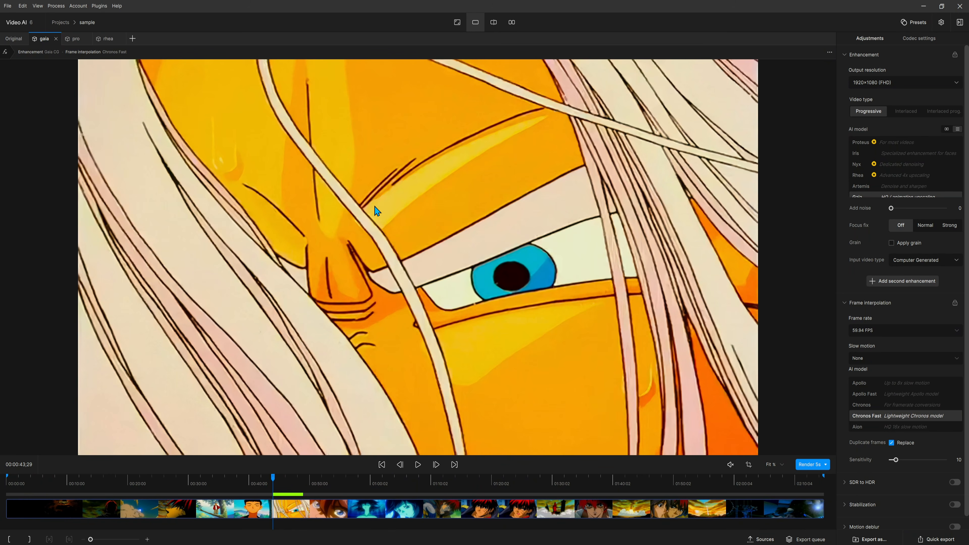
pyautogui.click(73, 40)
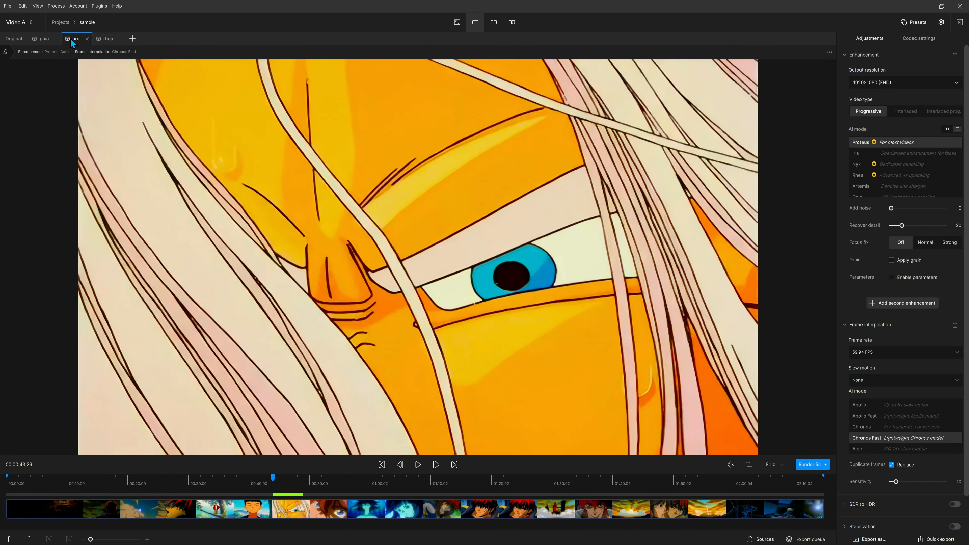
pyautogui.click(108, 43)
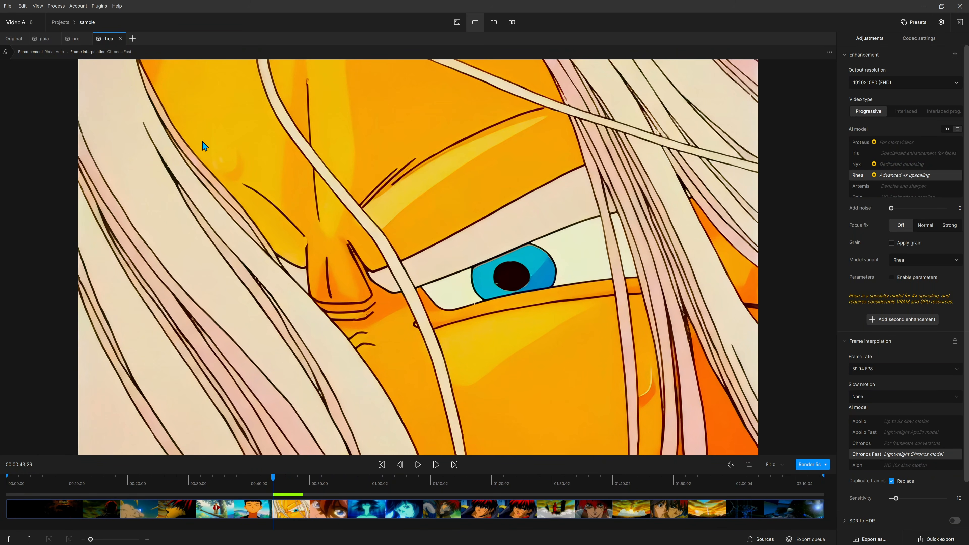
pyautogui.click(76, 39)
pyautogui.click(39, 40)
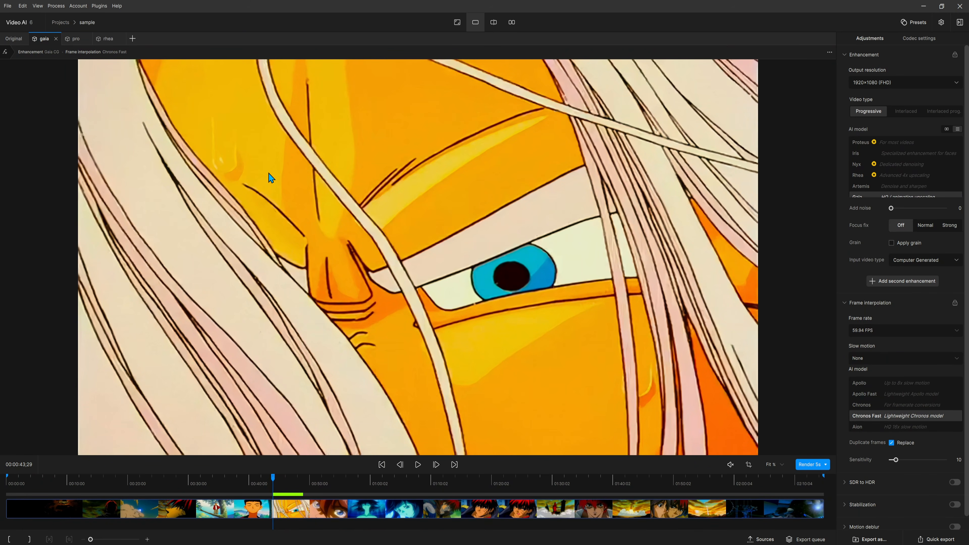
pyautogui.click(134, 40)
# Duplicate the anime clip's pro version.
pyautogui.click(69, 40)
pyautogui.rightClick(69, 39)
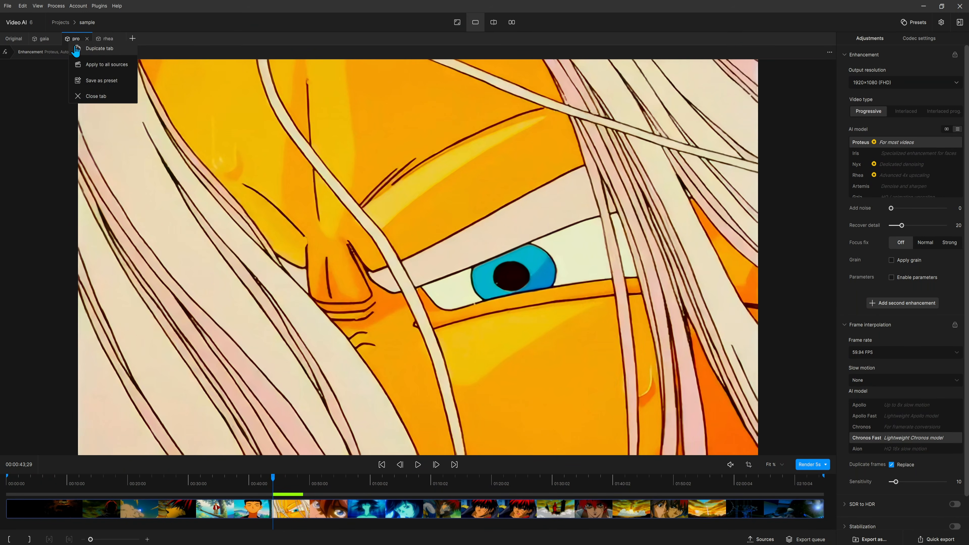
pyautogui.click(76, 48)
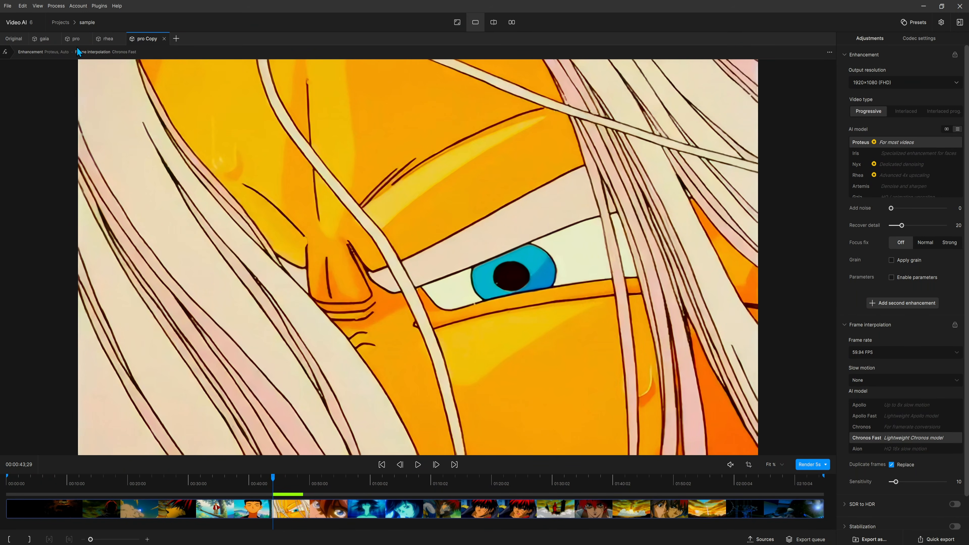
# Add a second enhancement with the Rhea - Enhance MQ model to the pro Copy version and render its 5-second preview.
pyautogui.click(912, 302)
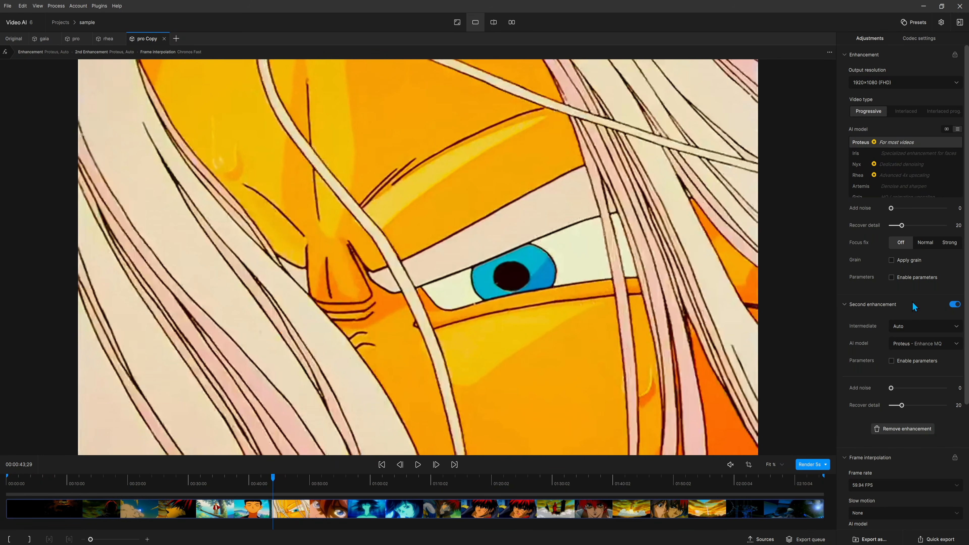
pyautogui.click(912, 345)
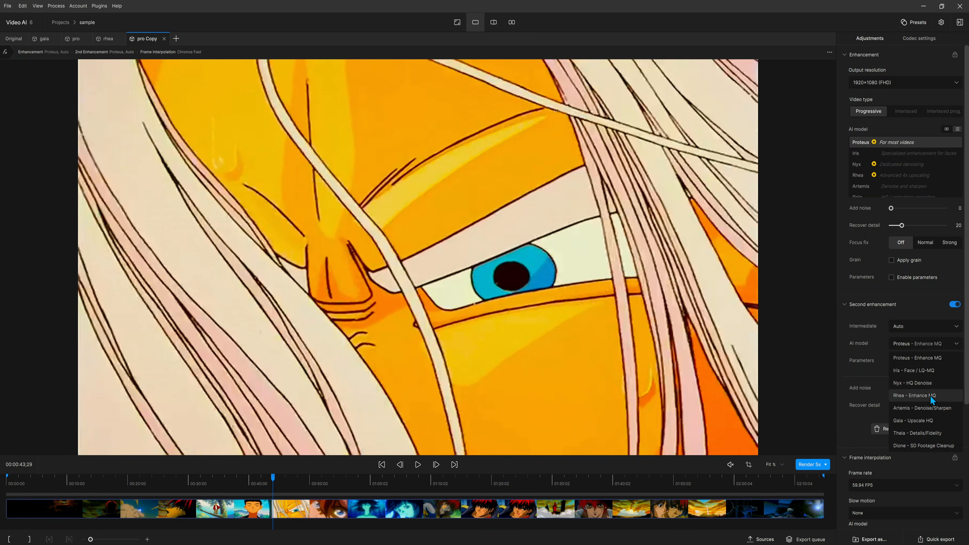
pyautogui.click(930, 395)
pyautogui.click(810, 470)
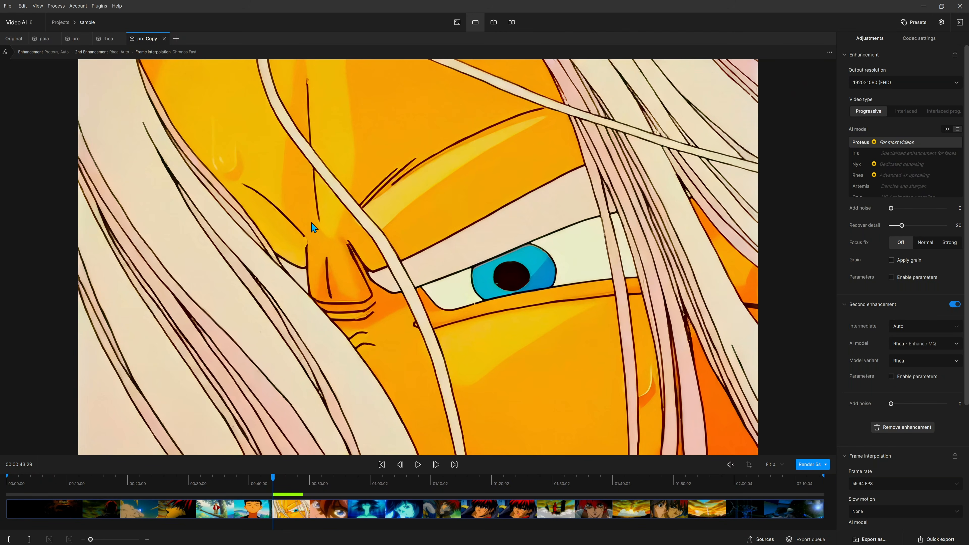
# Compare the original anime clip with the rendered pro Copy version in split view, playing the clip and sliding the divider across.
pyautogui.click(496, 22)
pyautogui.click(4, 40)
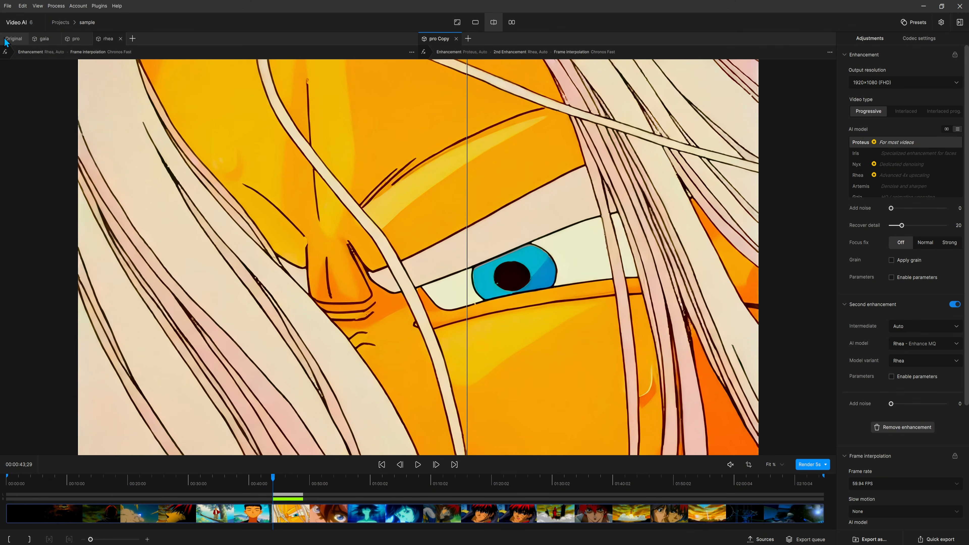
pyautogui.moveTo(462, 216); pyautogui.dragTo(337, 254)
pyautogui.scroll(3, 778, 234)
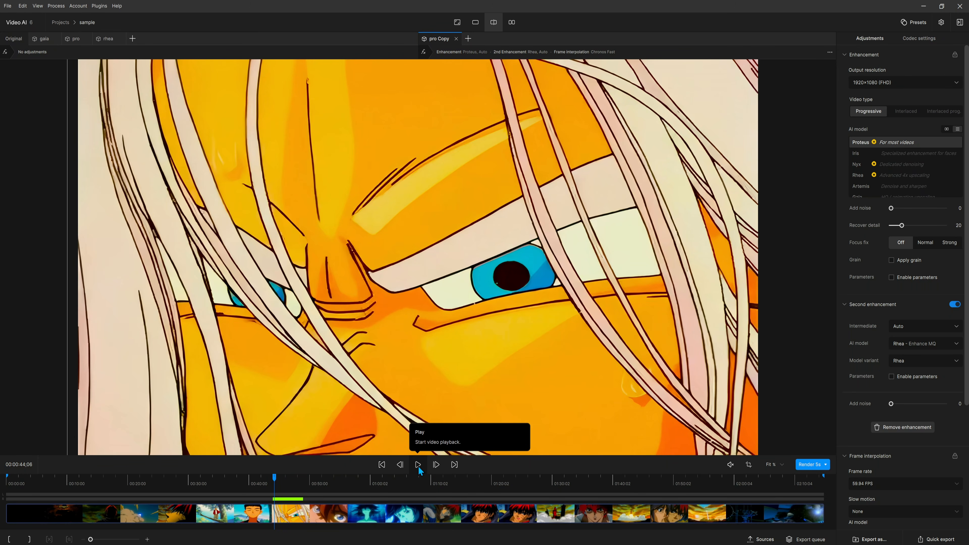
pyautogui.click(417, 464)
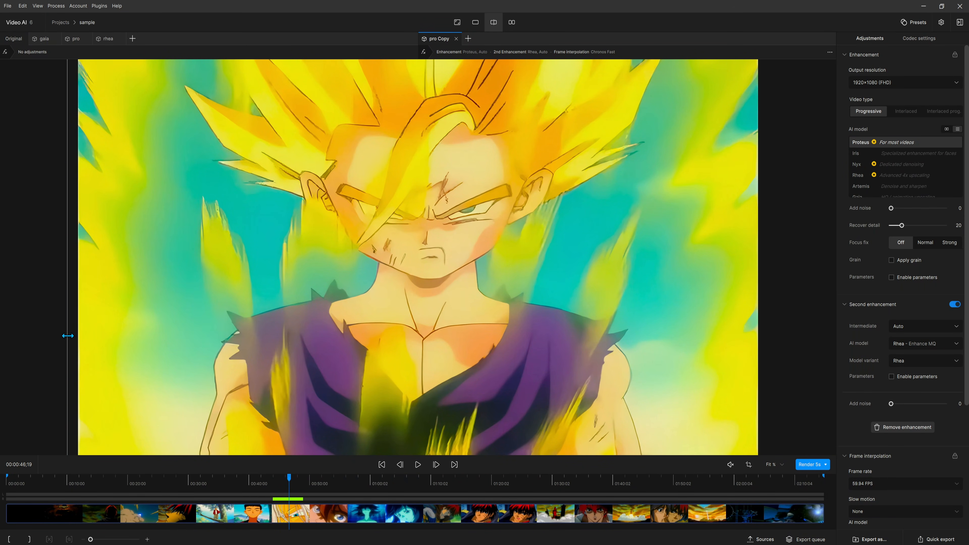
pyautogui.moveTo(68, 335); pyautogui.dragTo(41, 332)
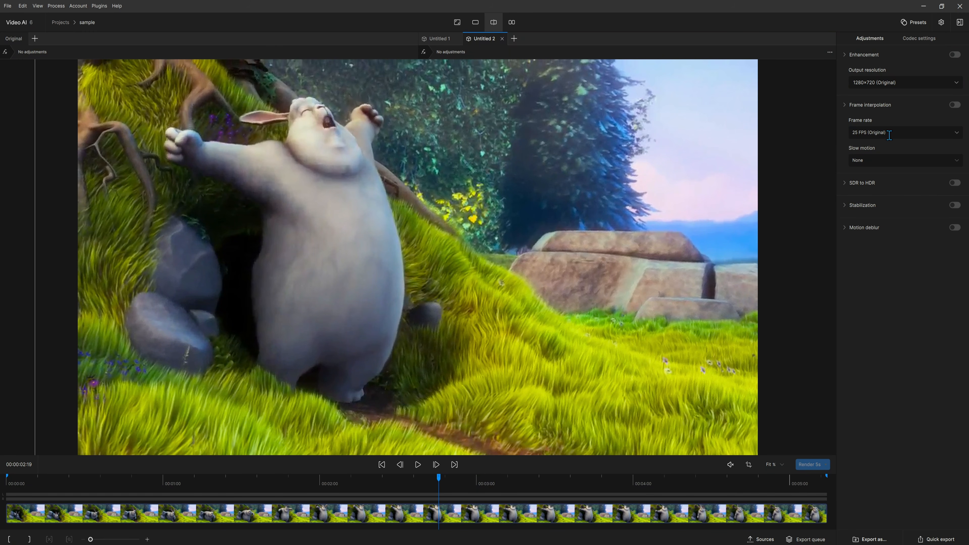
# Enhance the rabbit clip's Untitled 2 version at 1920×1080 (FHD) output with the Gaia model, keeping the Computer Generated input type.
pyautogui.click(893, 83)
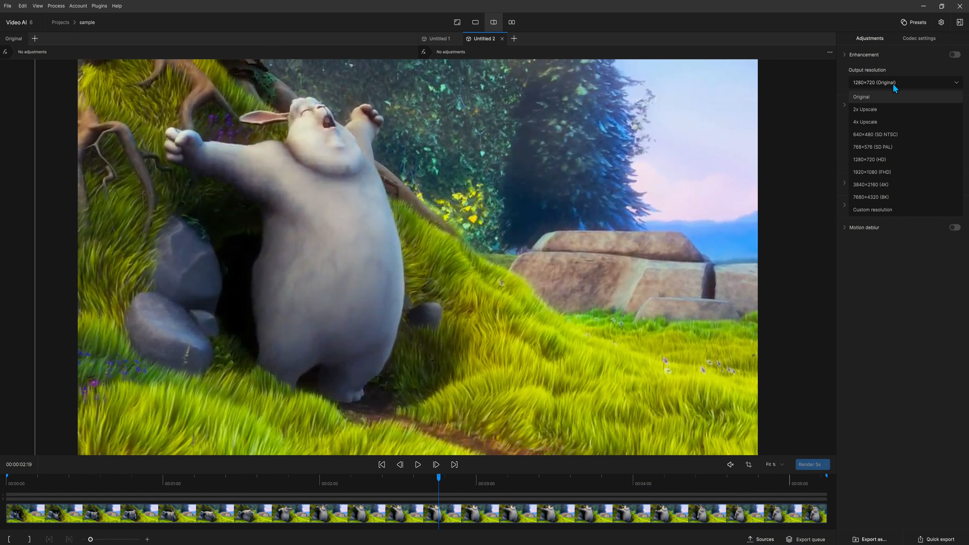
pyautogui.click(889, 172)
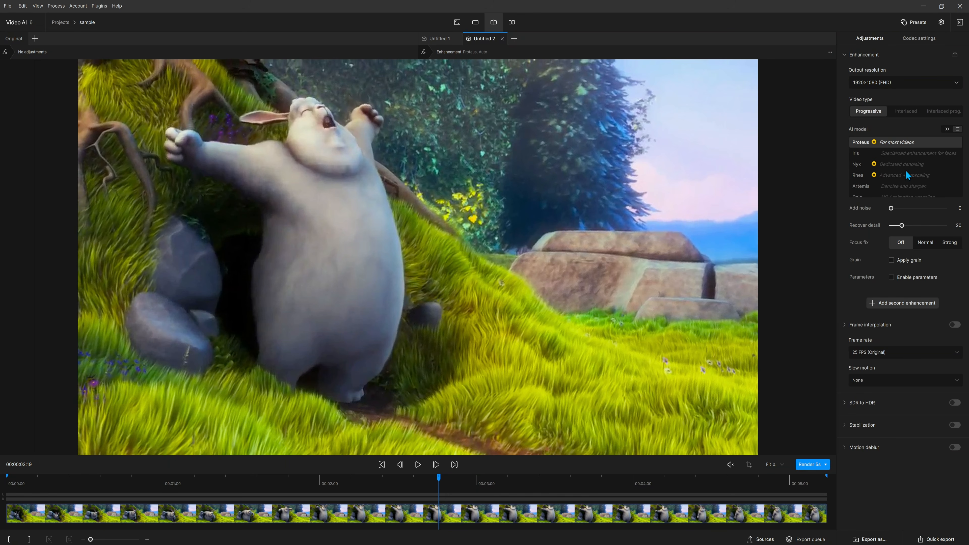
pyautogui.scroll(-1, 864, 183)
pyautogui.click(864, 180)
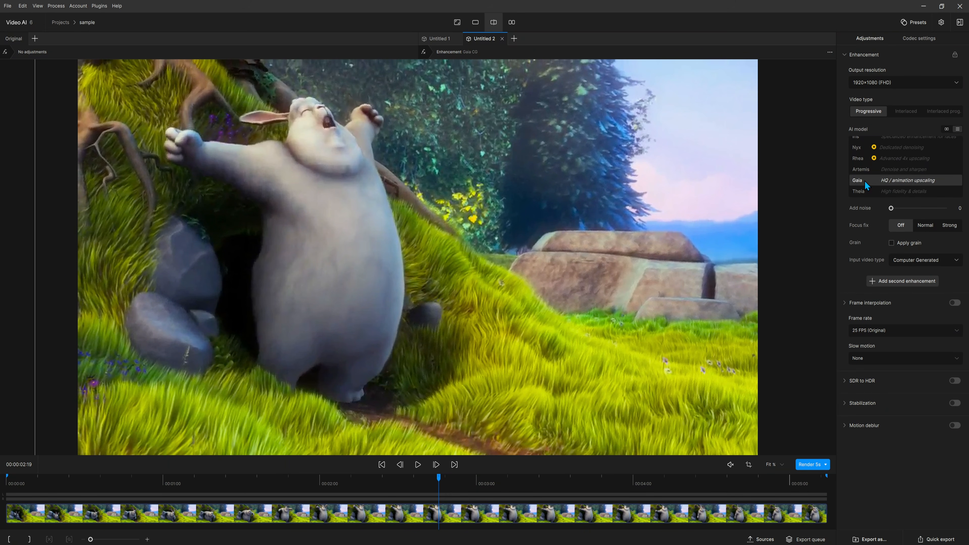
pyautogui.click(920, 261)
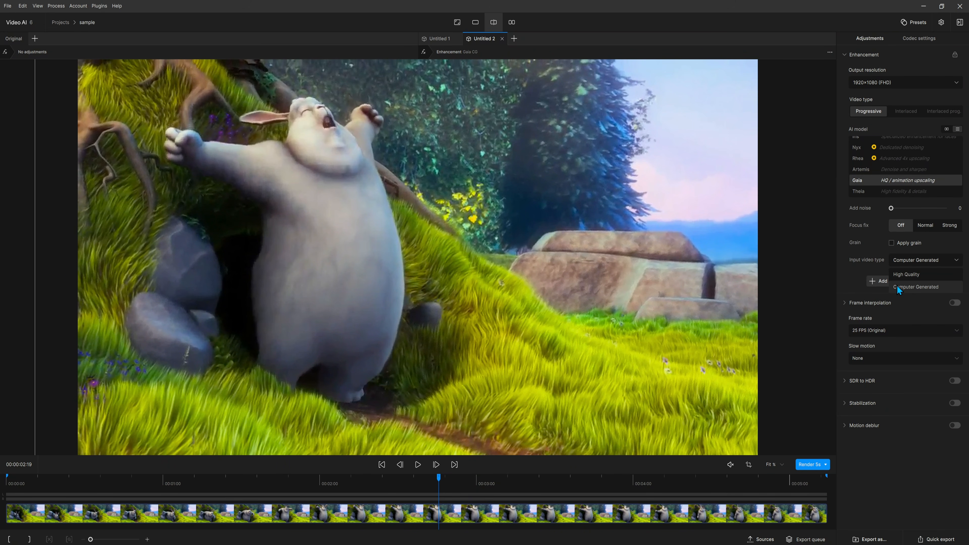
pyautogui.click(856, 248)
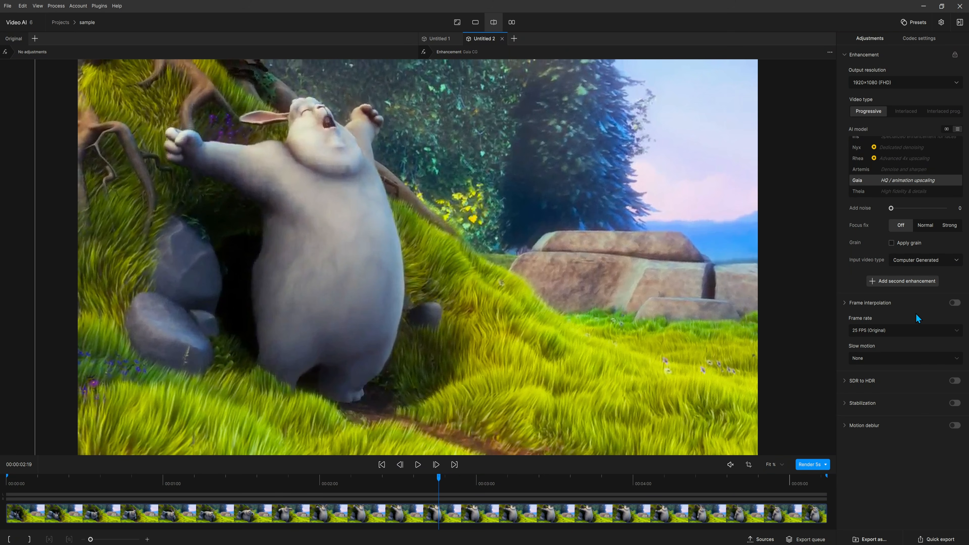
# Add a second enhancement with the Rhea - Enhance MQ model to the rabbit clip's Untitled 2 version.
pyautogui.click(902, 282)
pyautogui.click(919, 322)
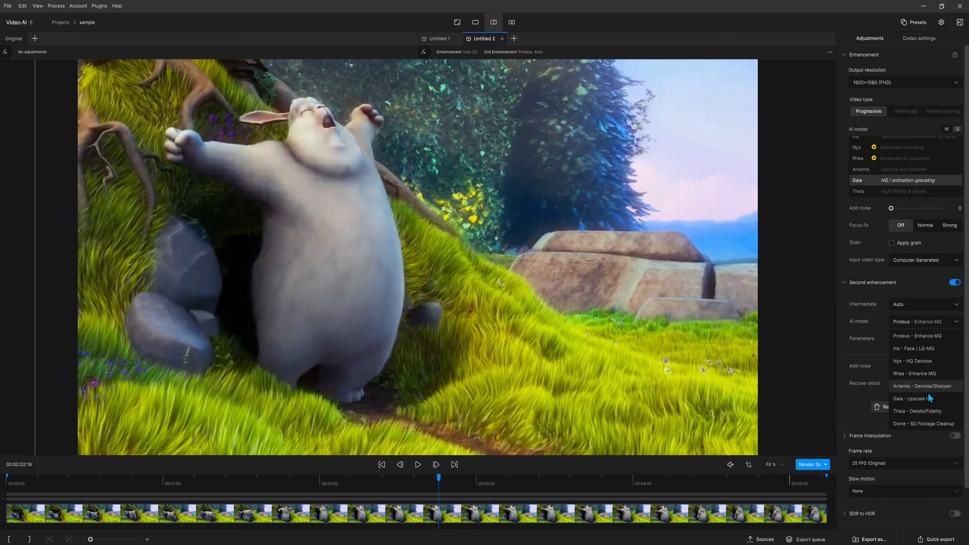
pyautogui.click(927, 374)
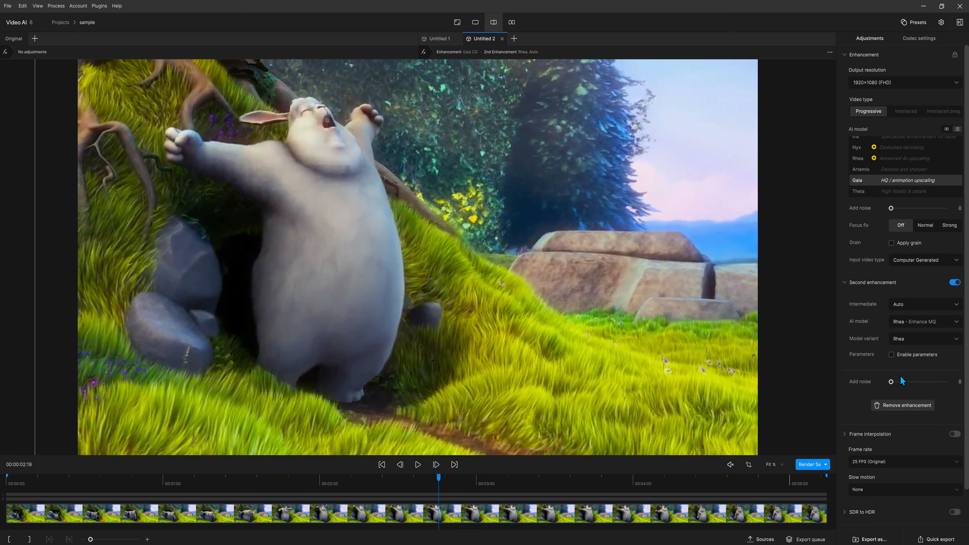
# Set the rabbit clip's Untitled 2 version to 50 FPS and render a 5-second preview.
pyautogui.click(857, 462)
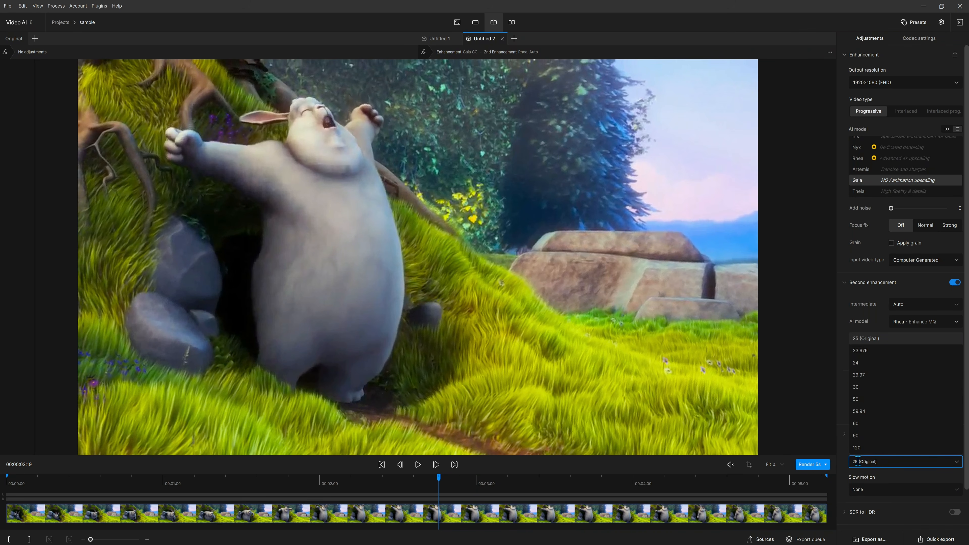
pyautogui.click(858, 399)
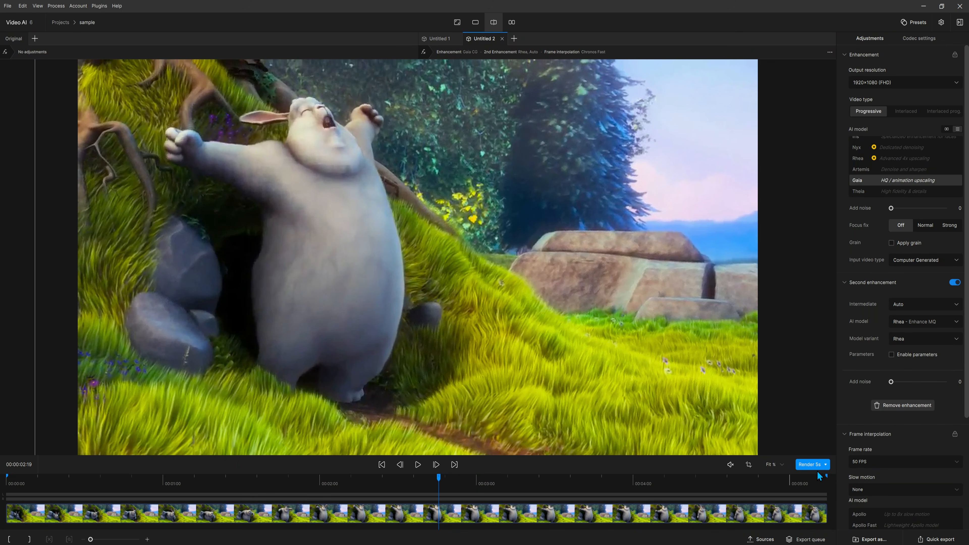
pyautogui.click(810, 464)
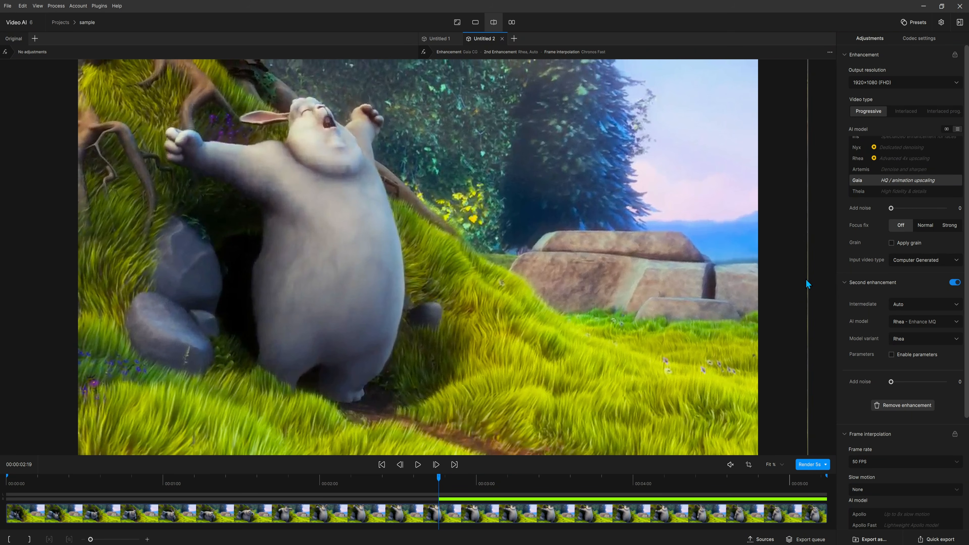
# Compare the original rabbit clip with the rendered Untitled 2 version by sliding the split-view divider across the frame.
pyautogui.moveTo(808, 278); pyautogui.dragTo(44, 377)
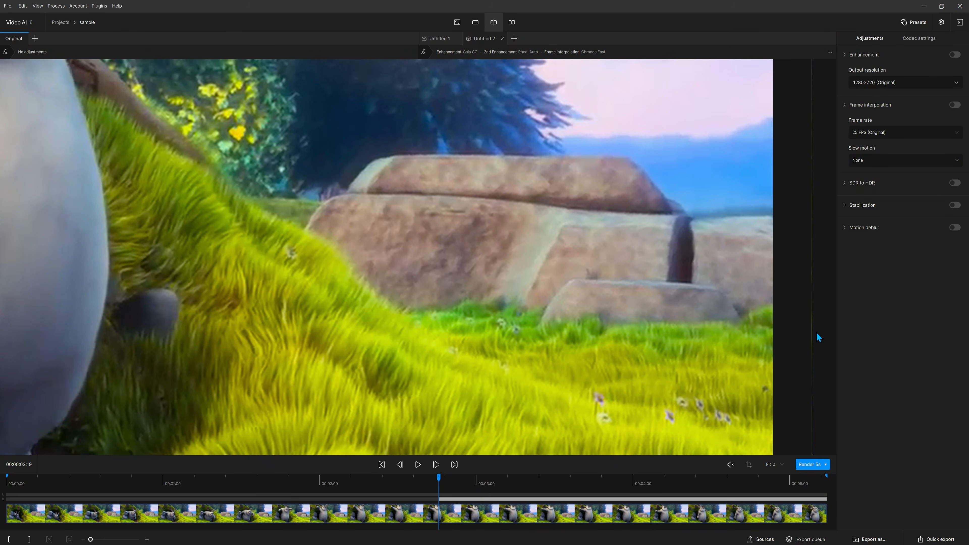
pyautogui.moveTo(816, 333); pyautogui.dragTo(799, 313)
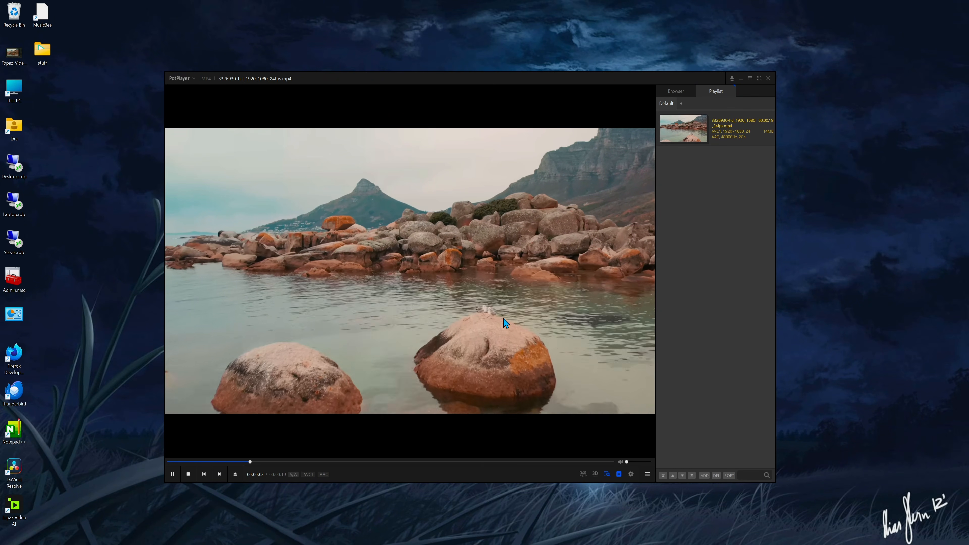
# View the rocky shore clip 3326930-hd_1920_1080_24fps.mp4 full screen in PotPlayer.
pyautogui.doubleClick(437, 316)
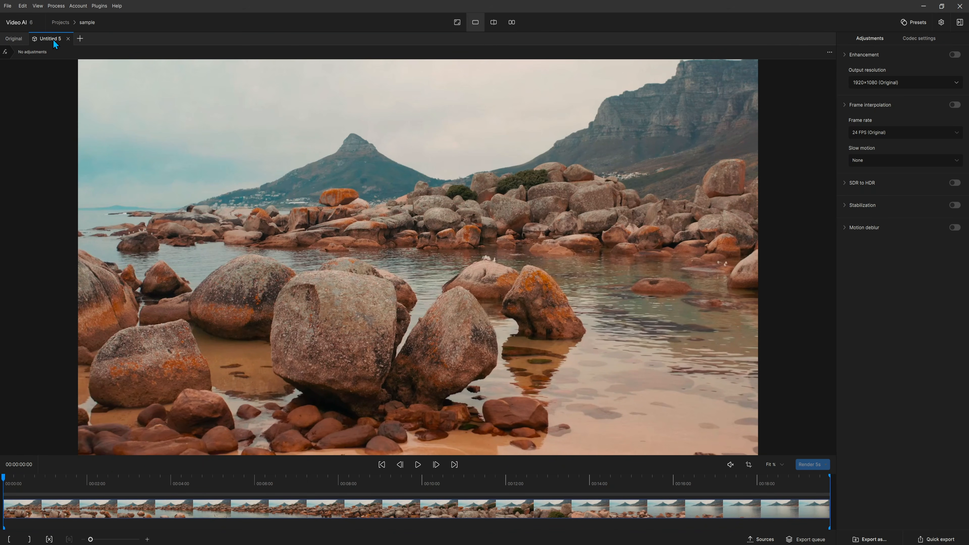
# Set the rocky shore clip's new version to 3840×2160 (4K) output and 60 FPS, using the Apollo frame interpolation model.
pyautogui.click(879, 82)
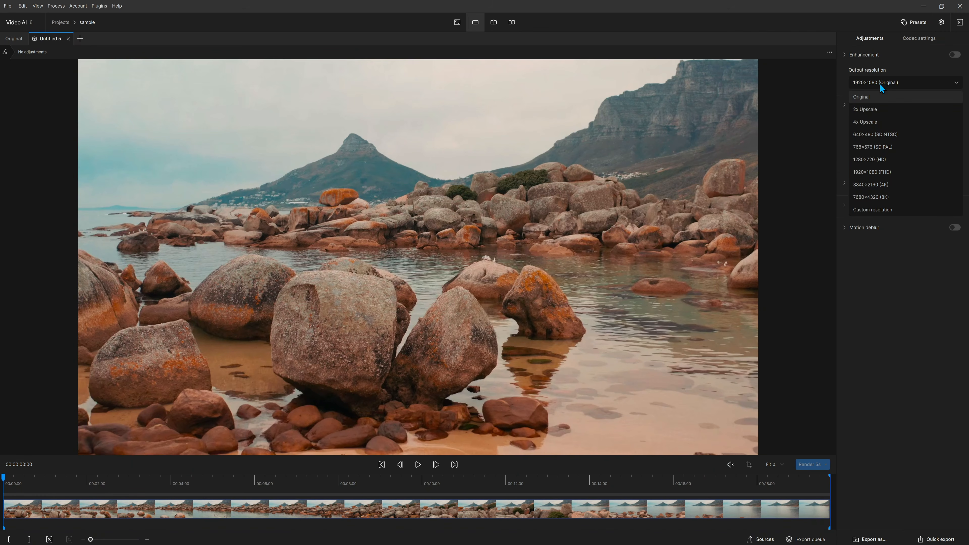
pyautogui.click(879, 184)
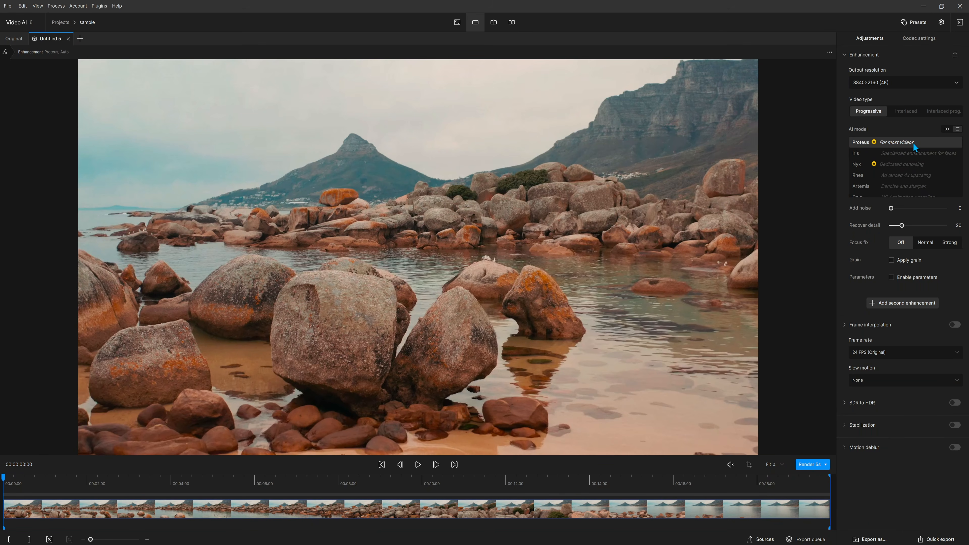
pyautogui.click(883, 352)
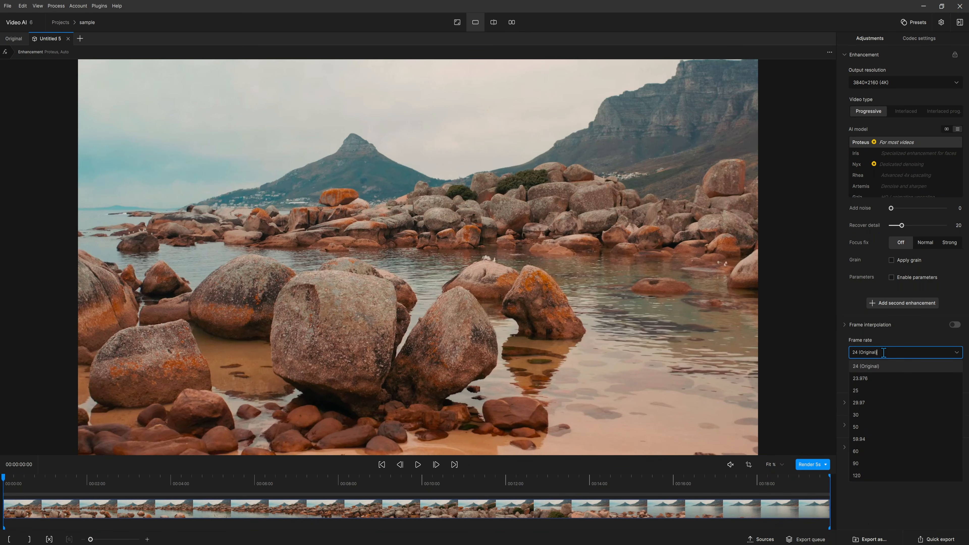
pyautogui.click(878, 451)
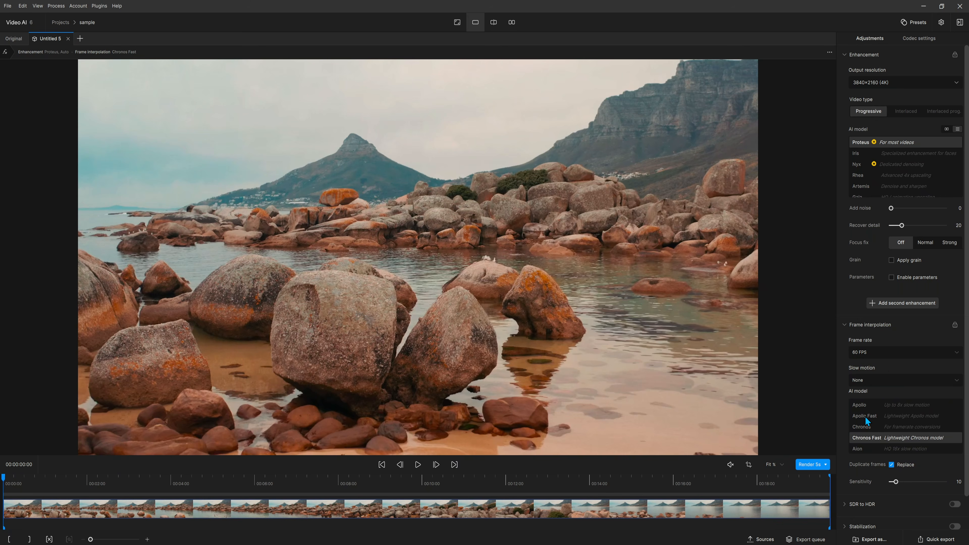
pyautogui.click(876, 406)
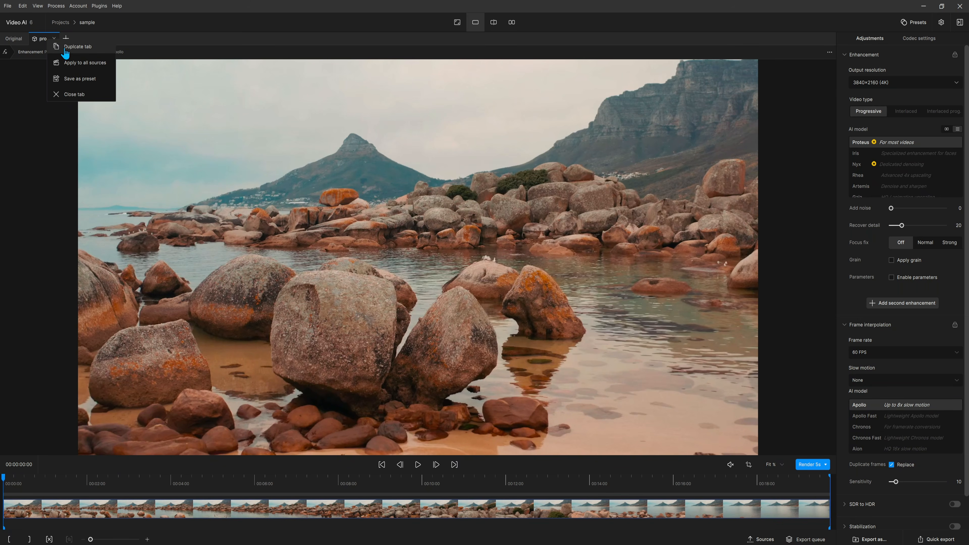
# Duplicate the pro version and change the copy's enhancement model to Artemis.
pyautogui.click(58, 77)
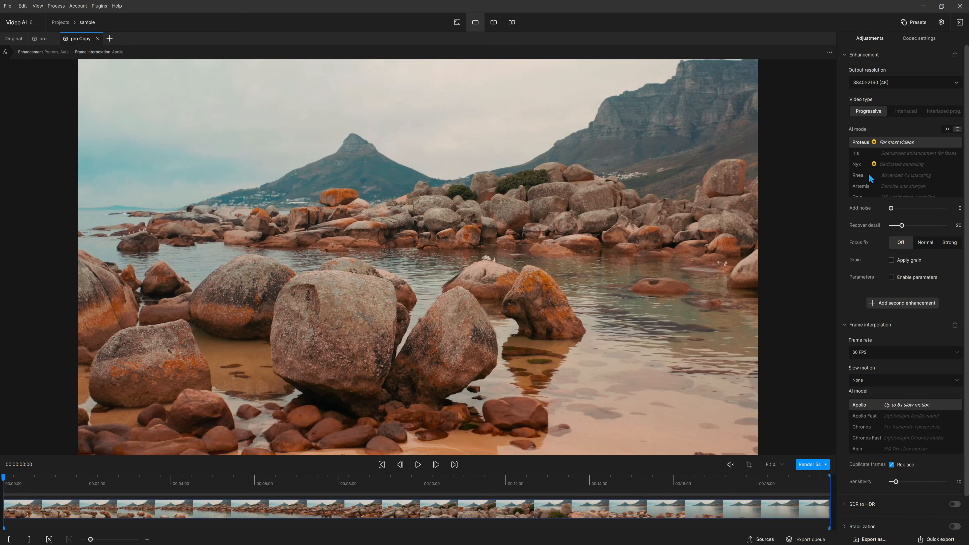
pyautogui.click(864, 187)
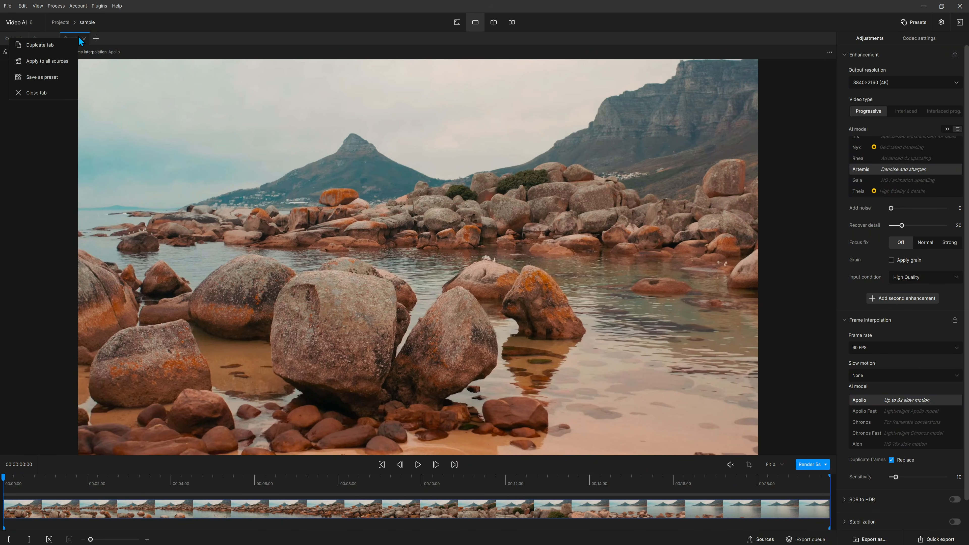
# Duplicate the art version, name the copy nxy and set its enhancement model to Nyx with the Nyx variant.
pyautogui.click(62, 40)
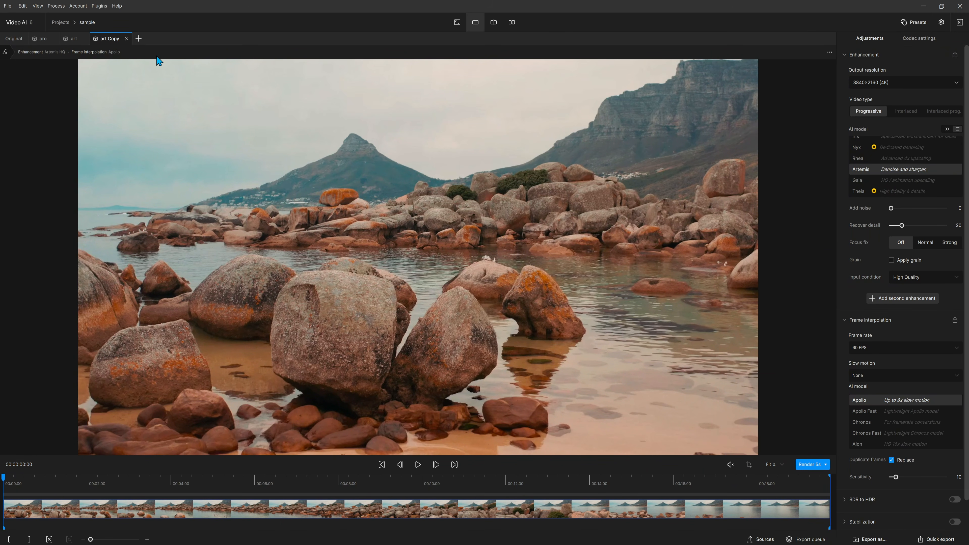
pyautogui.write('nxy')
pyautogui.press('Return')
pyautogui.click(873, 147)
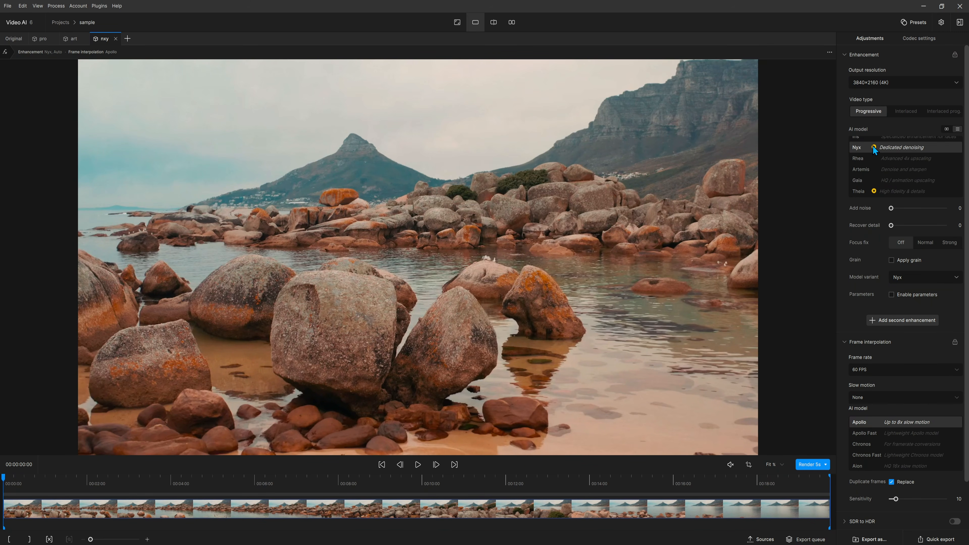
pyautogui.click(930, 277)
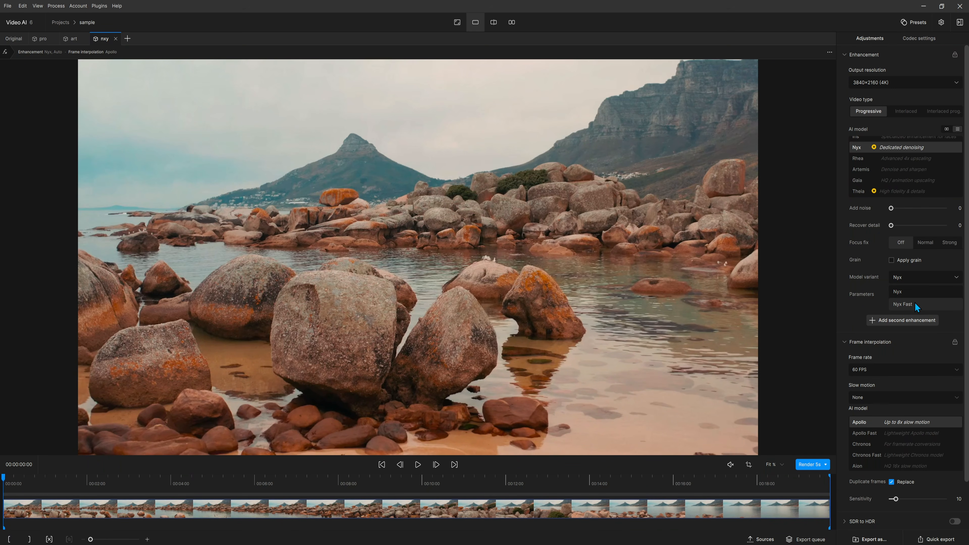
pyautogui.click(872, 285)
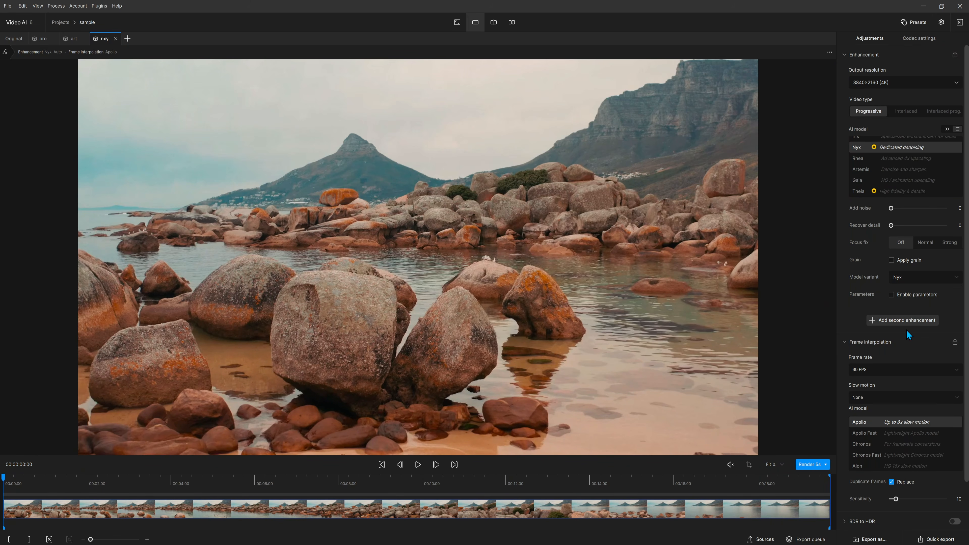
# Duplicate the nxy version as gaia and set its enhancement model to Gaia.
pyautogui.rightClick(103, 39)
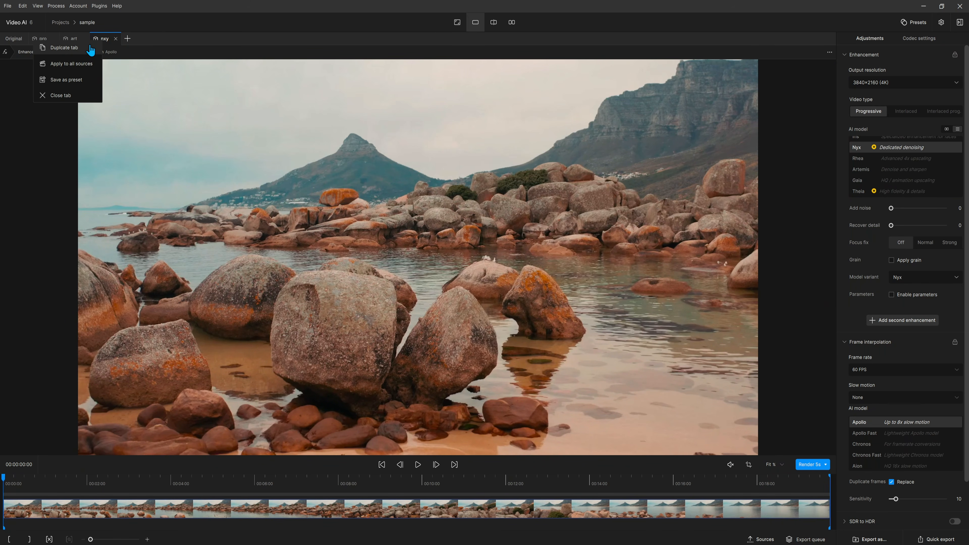
pyautogui.click(89, 48)
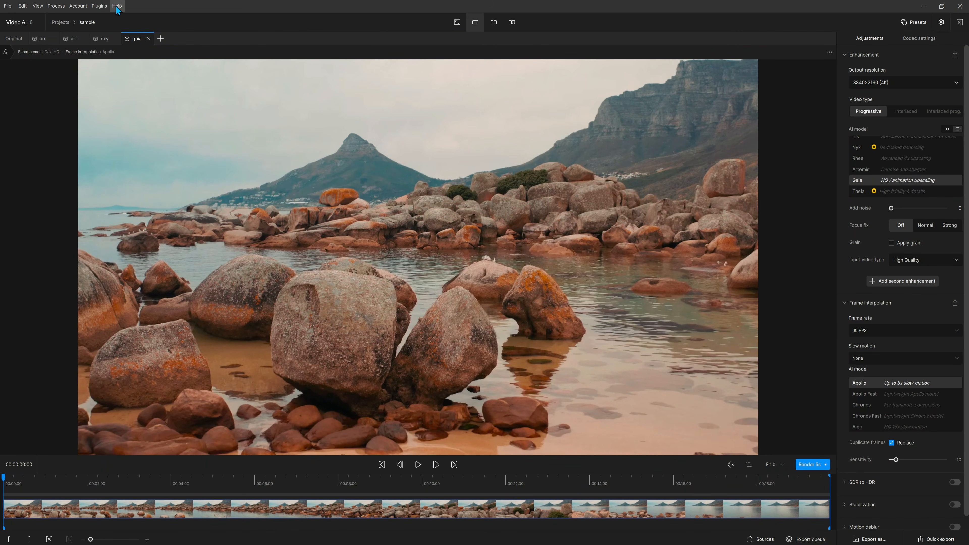
# Open the pro version and move the playhead to 00:00:07:05.
pyautogui.click(37, 42)
pyautogui.click(328, 485)
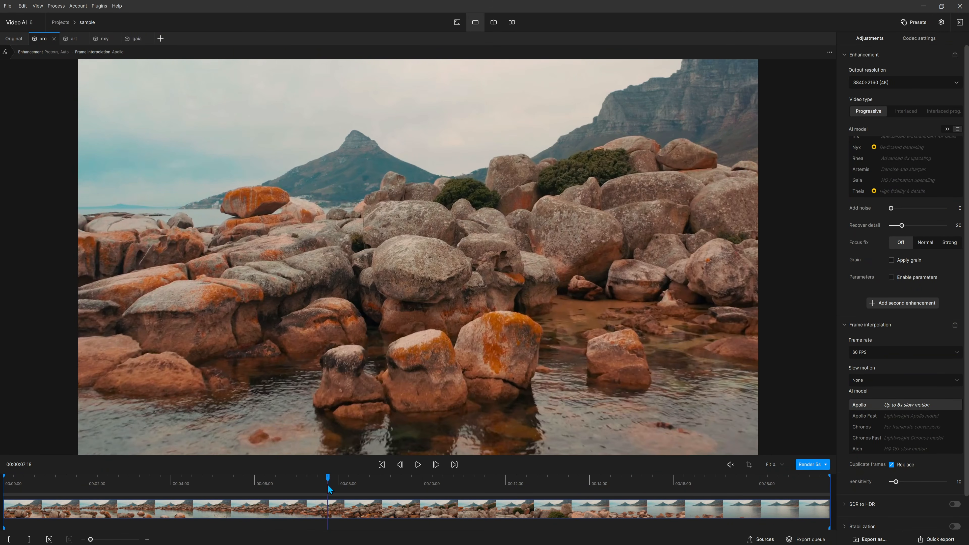
pyautogui.click(266, 484)
pyautogui.moveTo(257, 484); pyautogui.dragTo(305, 483)
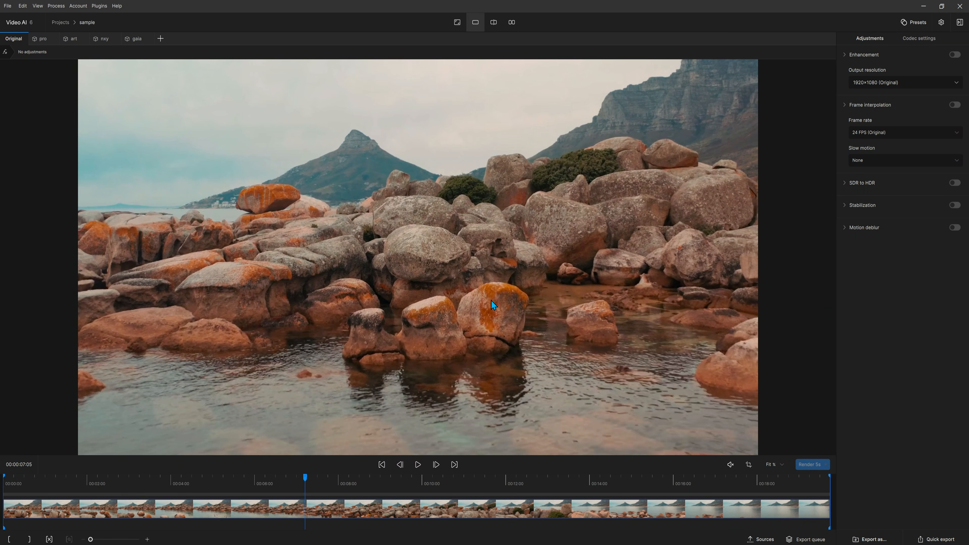
# Compare the zoomed-in original rocks with the pro, art, nxy and gaia versions, using the split view with its divider moved aside.
pyautogui.scroll(5, 491, 300)
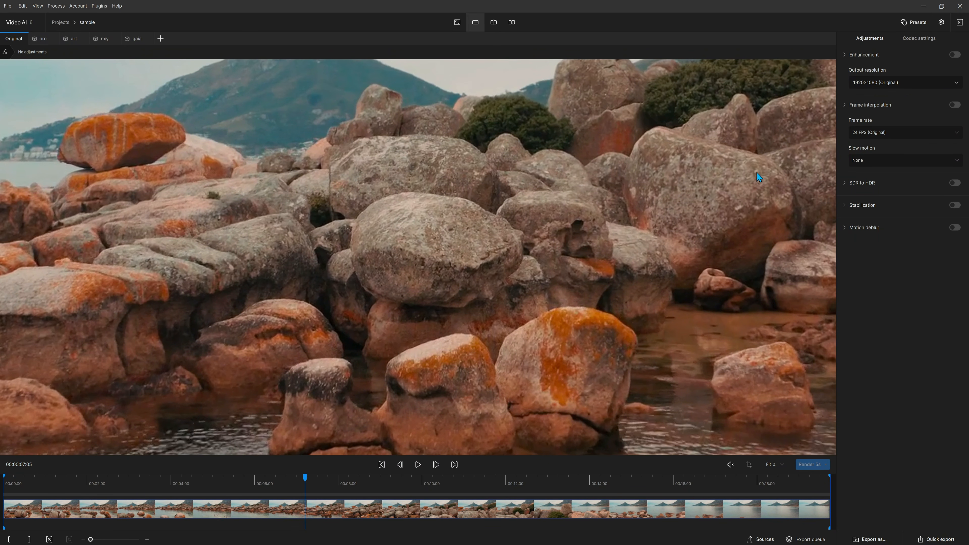
pyautogui.click(38, 40)
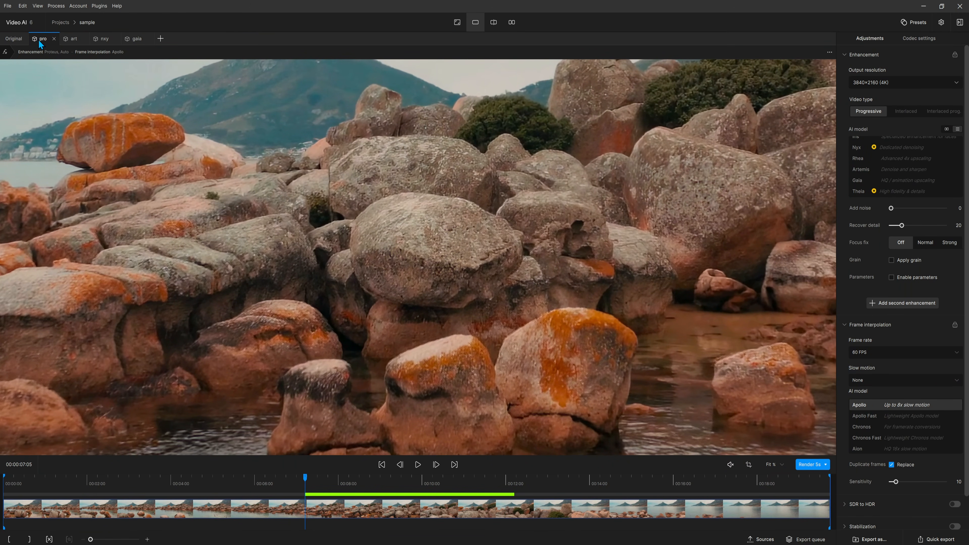
pyautogui.moveTo(353, 204); pyautogui.dragTo(33, 186)
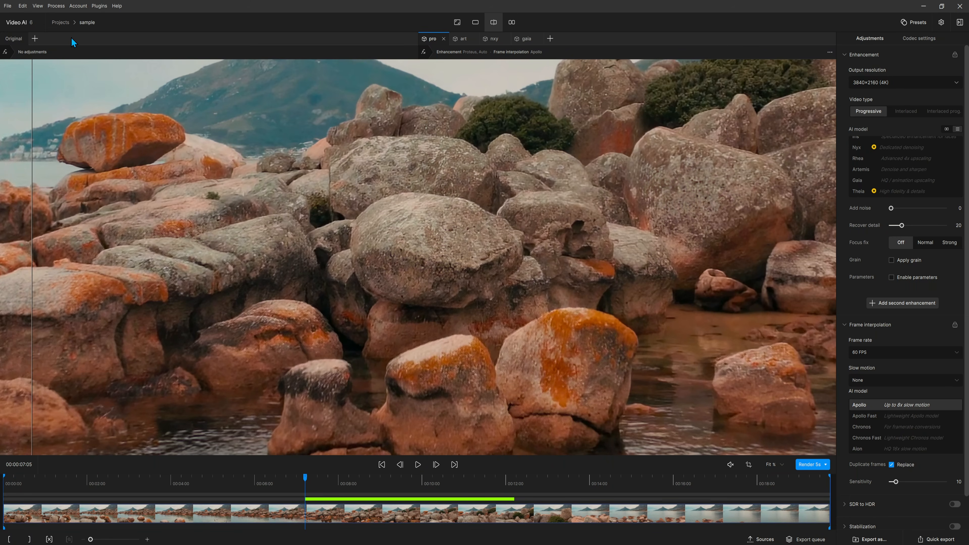
pyautogui.click(462, 39)
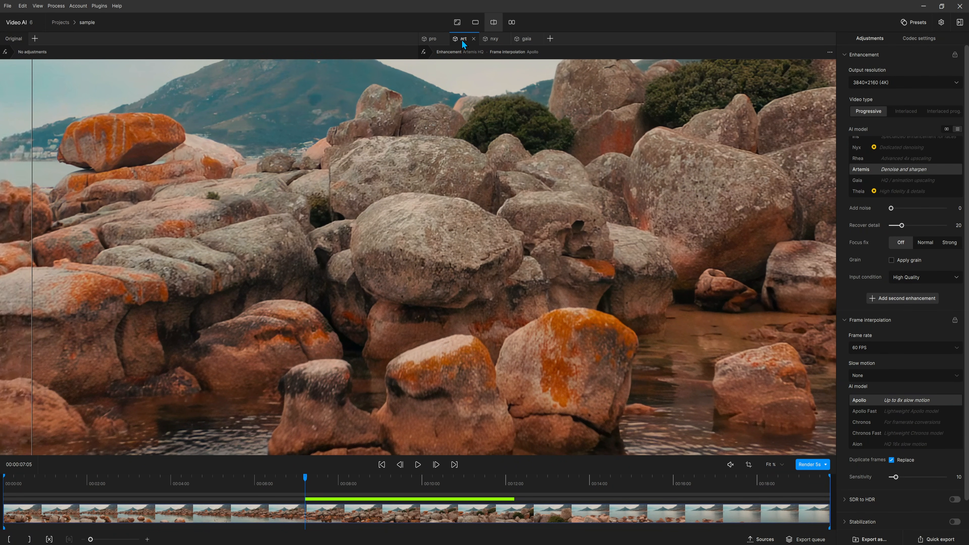
pyautogui.click(494, 40)
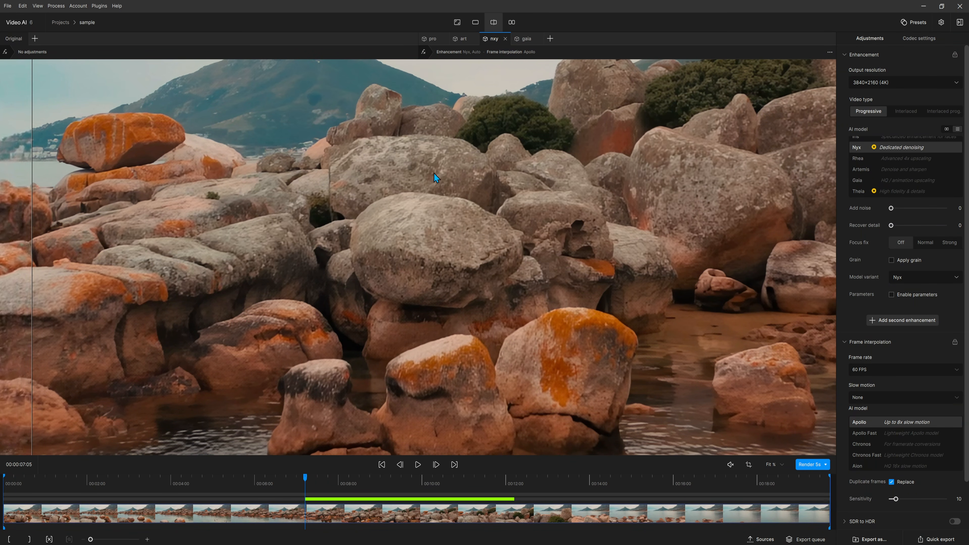
pyautogui.click(526, 40)
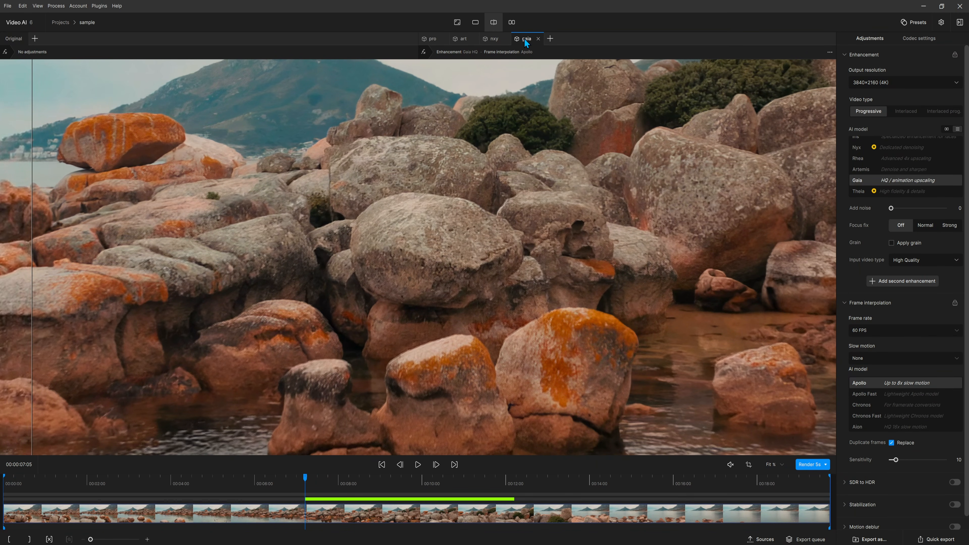
pyautogui.click(456, 41)
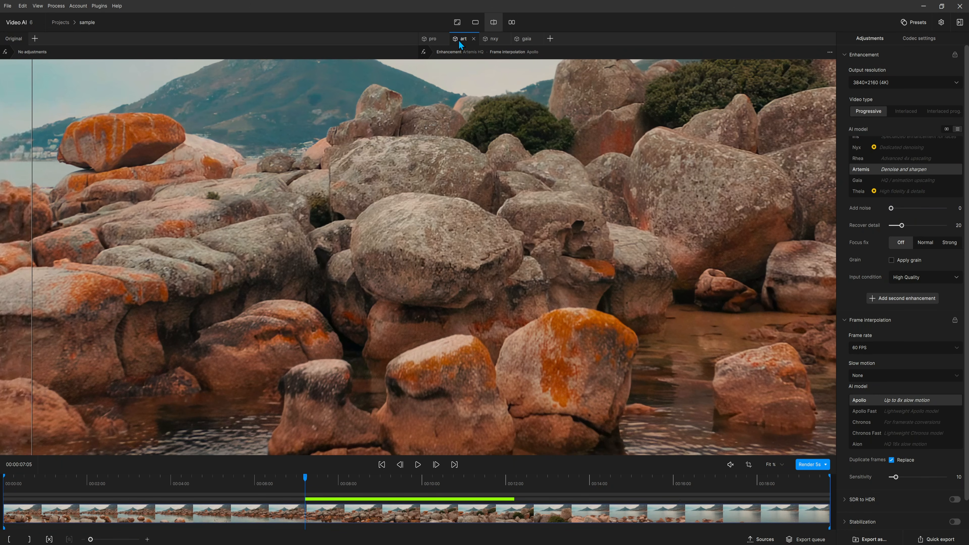
# Close the nxy and gaia versions and compare pro with art by sliding the split-view divider.
pyautogui.click(505, 39)
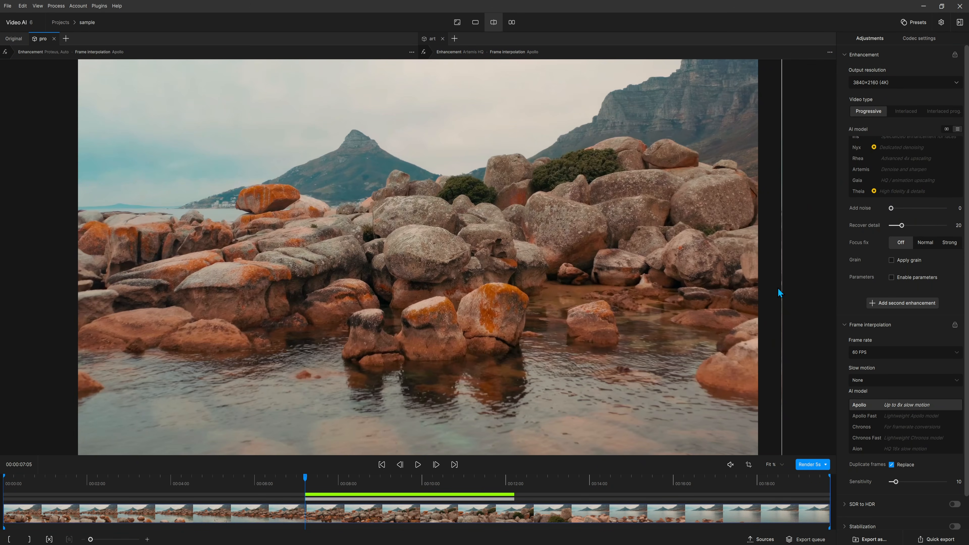
pyautogui.moveTo(779, 293); pyautogui.dragTo(441, 303)
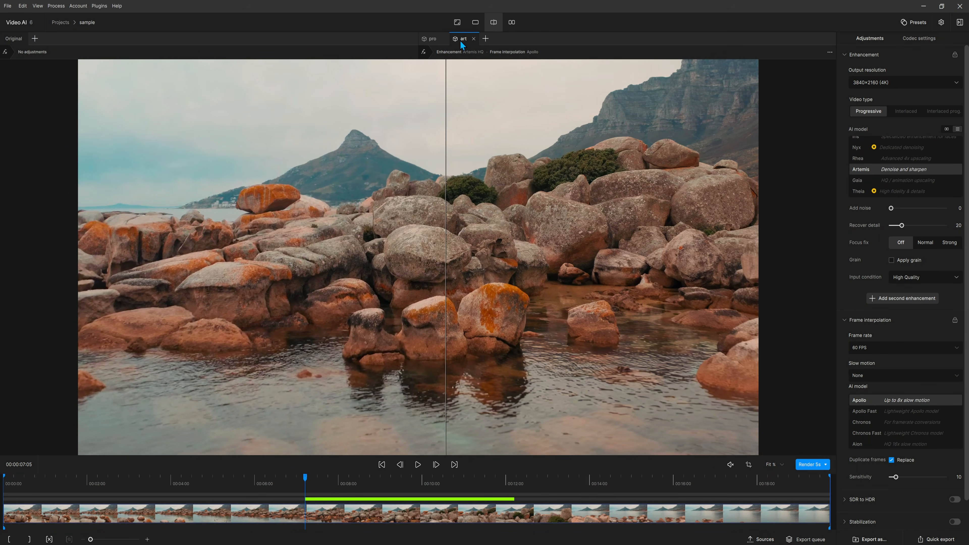
# Add a second enhancement with Proteus - Enhance MQ to a duplicate of the art version and render its 5-second preview.
pyautogui.rightClick(460, 41)
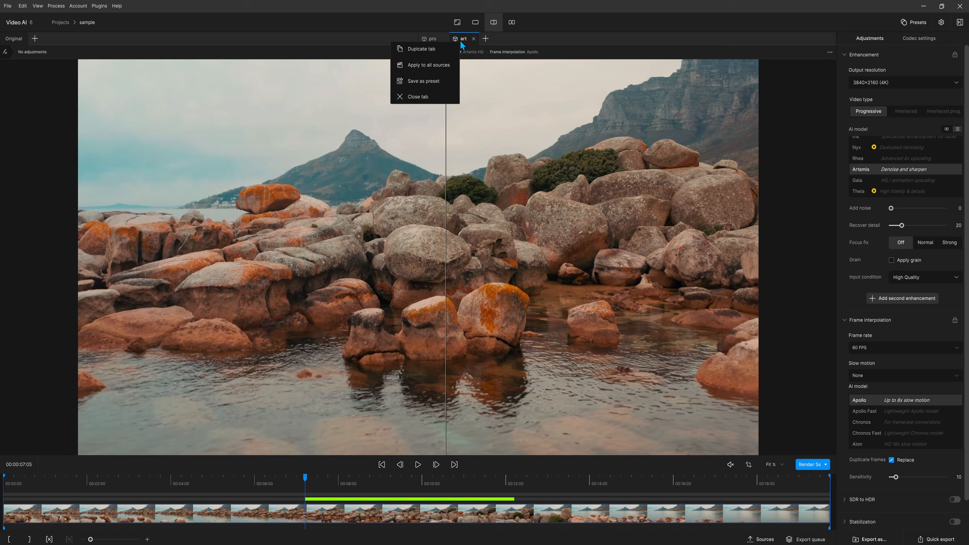
pyautogui.click(450, 48)
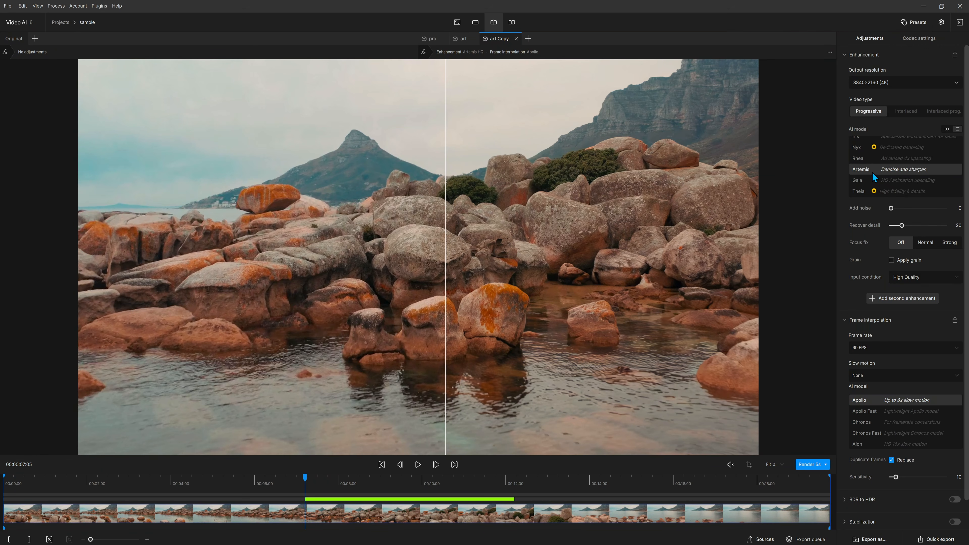
pyautogui.scroll(-1, 872, 172)
pyautogui.click(899, 264)
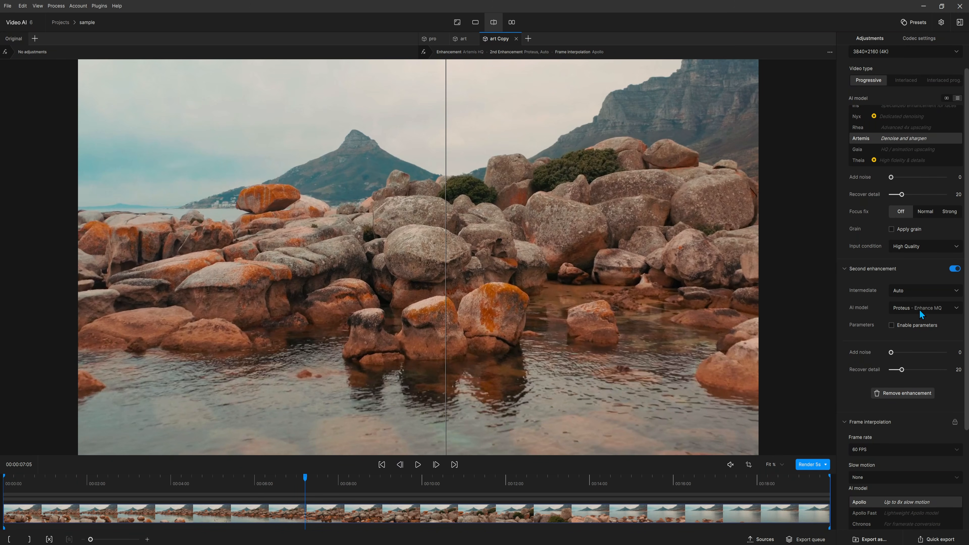
pyautogui.click(906, 312)
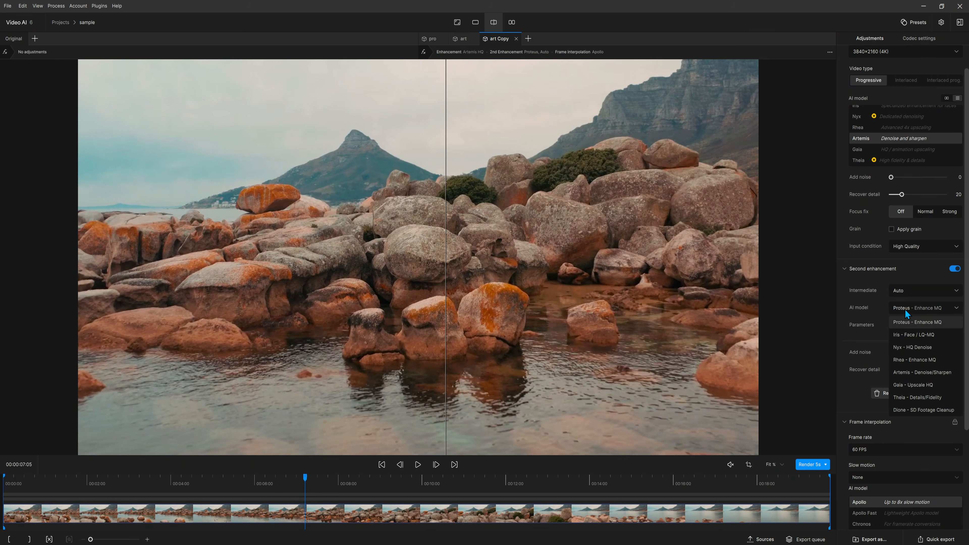
pyautogui.click(926, 323)
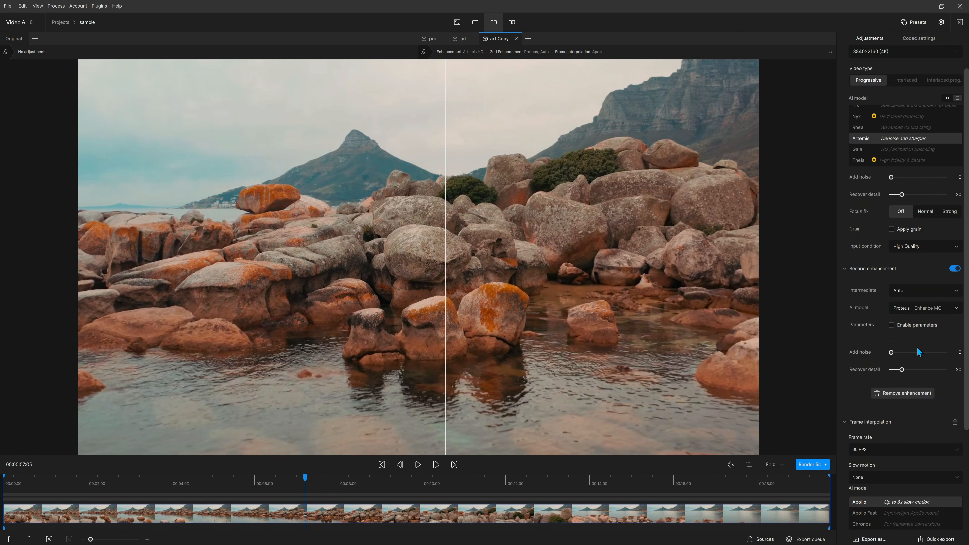
pyautogui.click(808, 466)
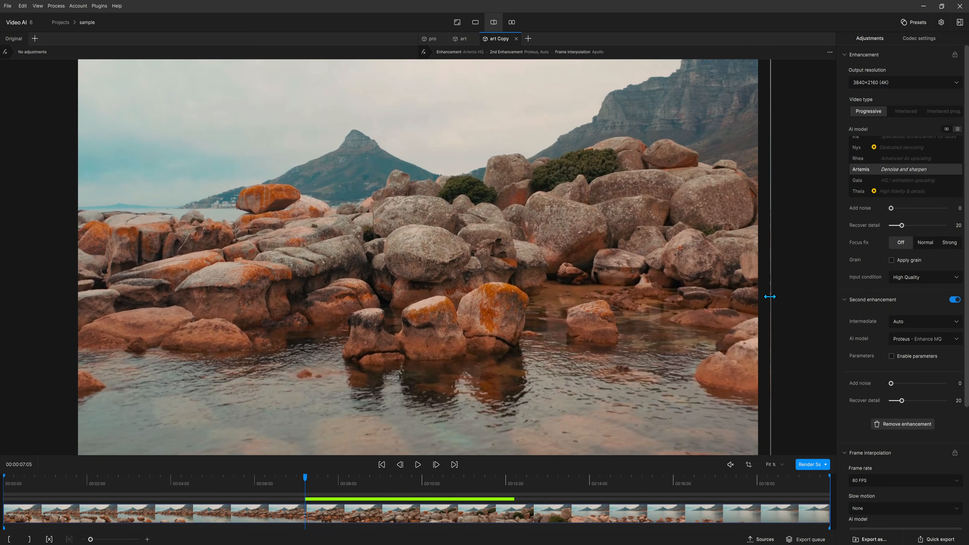
# Compare the original with the art Copy, pro and art versions up close in split view, and return to the single view.
pyautogui.moveTo(770, 297); pyautogui.dragTo(81, 304)
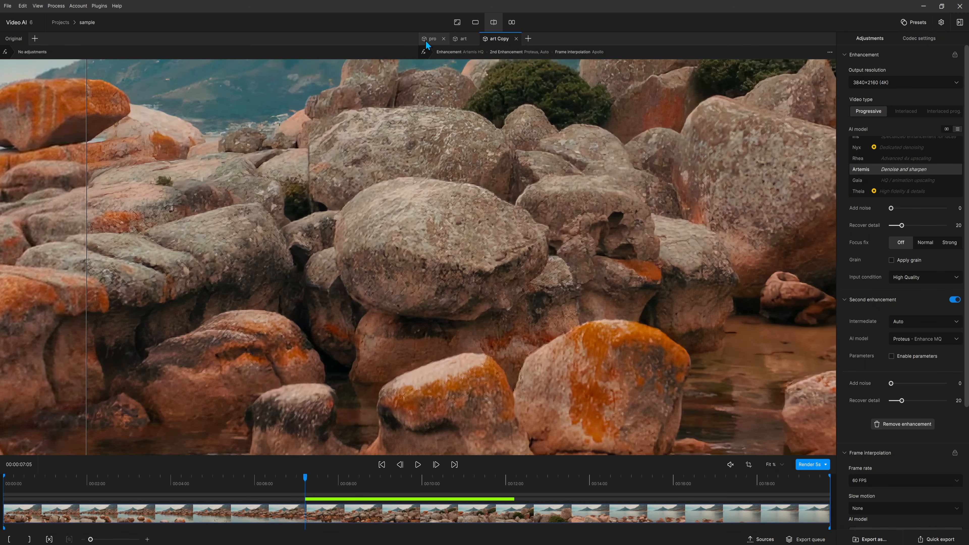
pyautogui.click(426, 43)
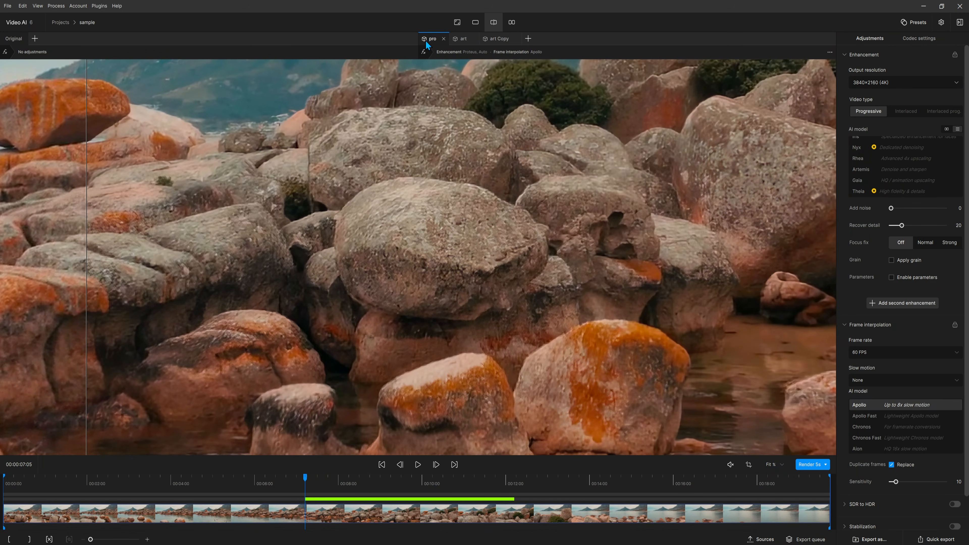
pyautogui.click(459, 38)
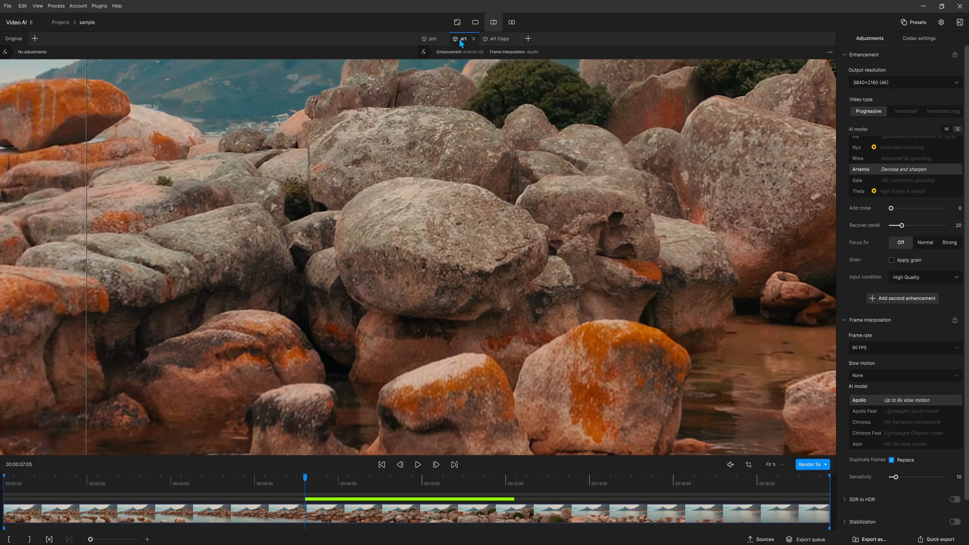
pyautogui.click(494, 39)
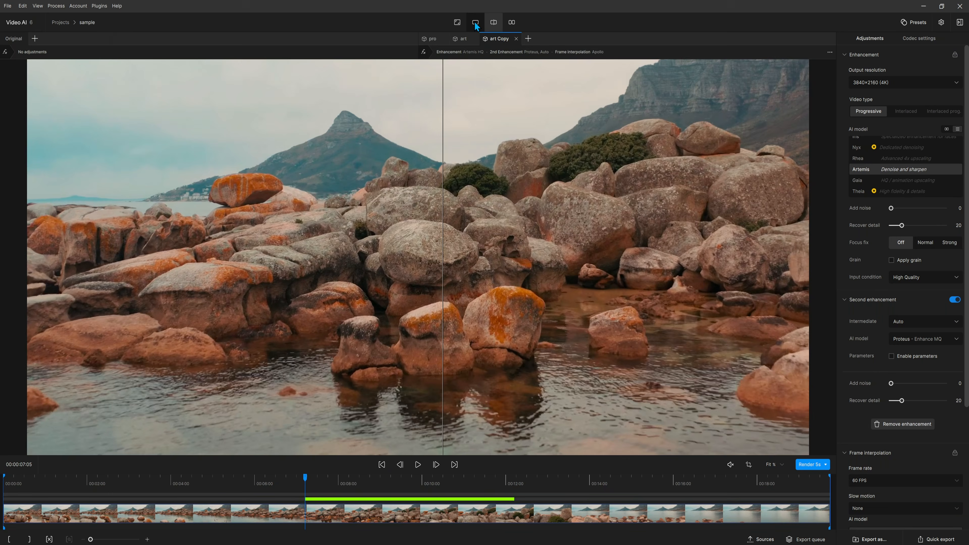
pyautogui.click(475, 23)
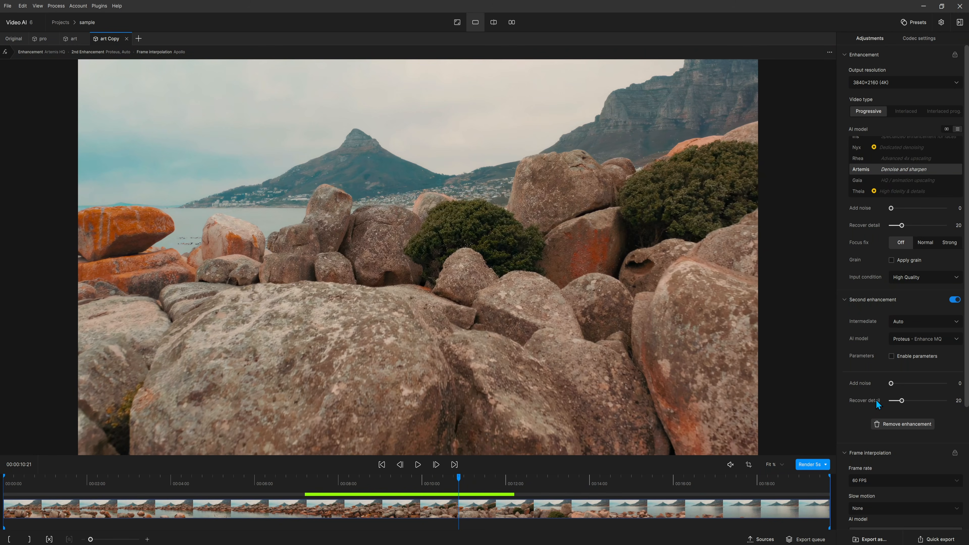
# Enable the second enhancement's parameters on the art Copy version and set their mode to Manual.
pyautogui.click(913, 355)
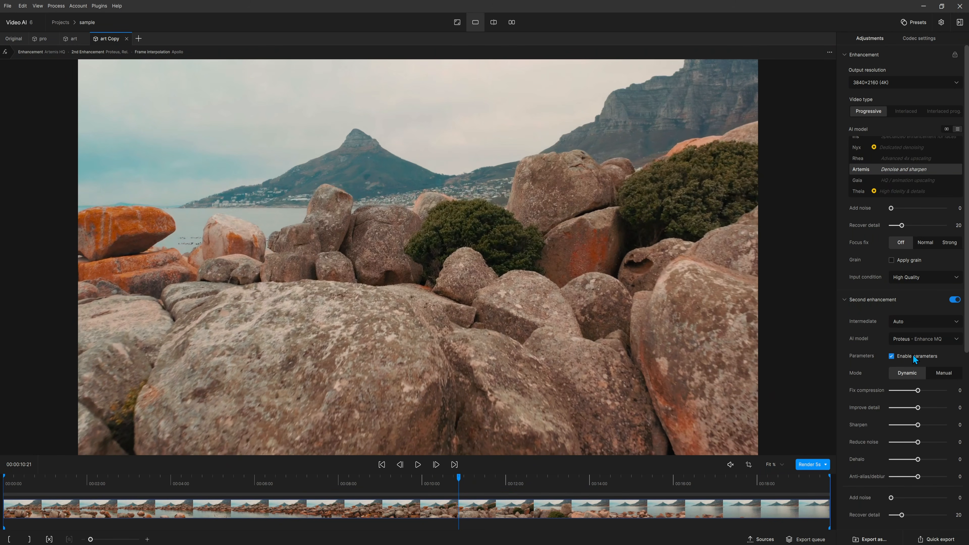
pyautogui.click(939, 374)
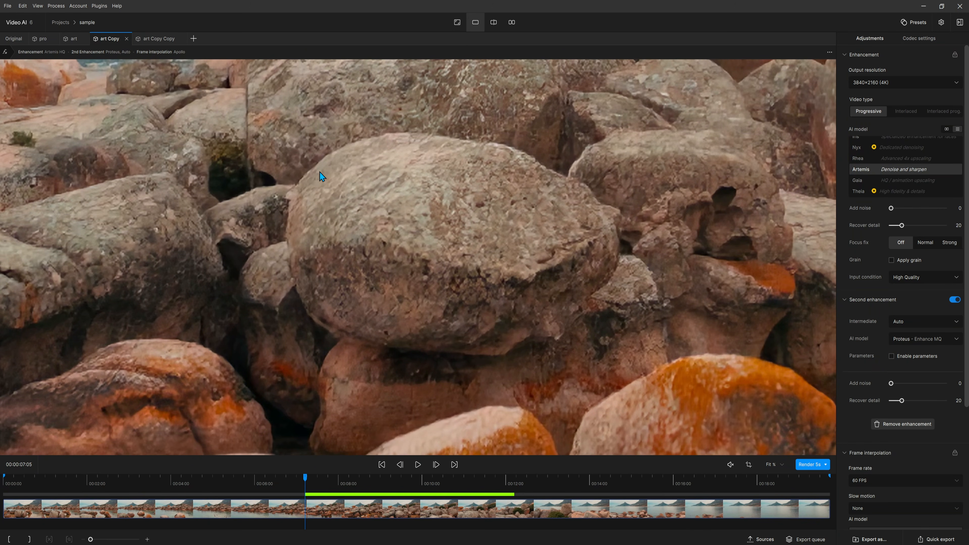
# Compare the art Copy and art Copy Copy versions up close on the large rock.
pyautogui.scroll(3, 321, 176)
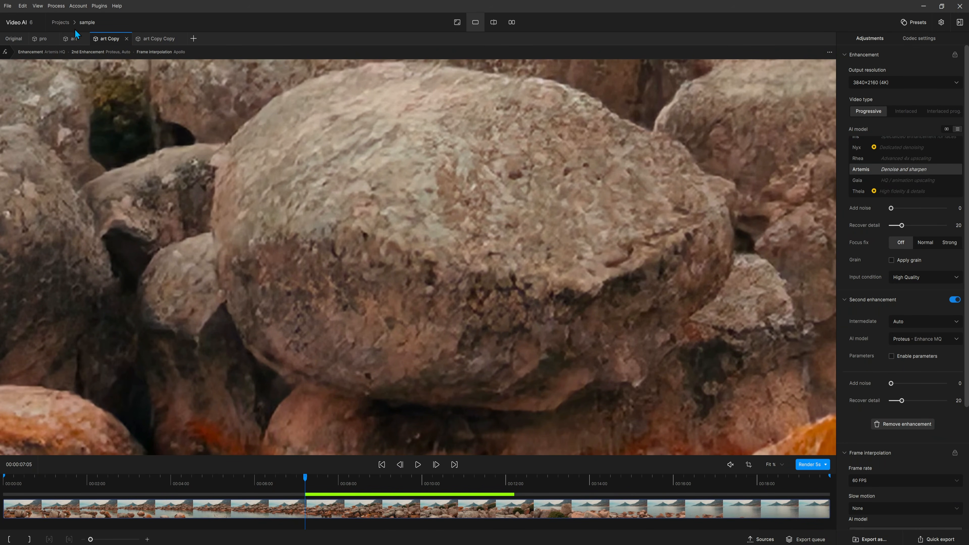
pyautogui.click(152, 38)
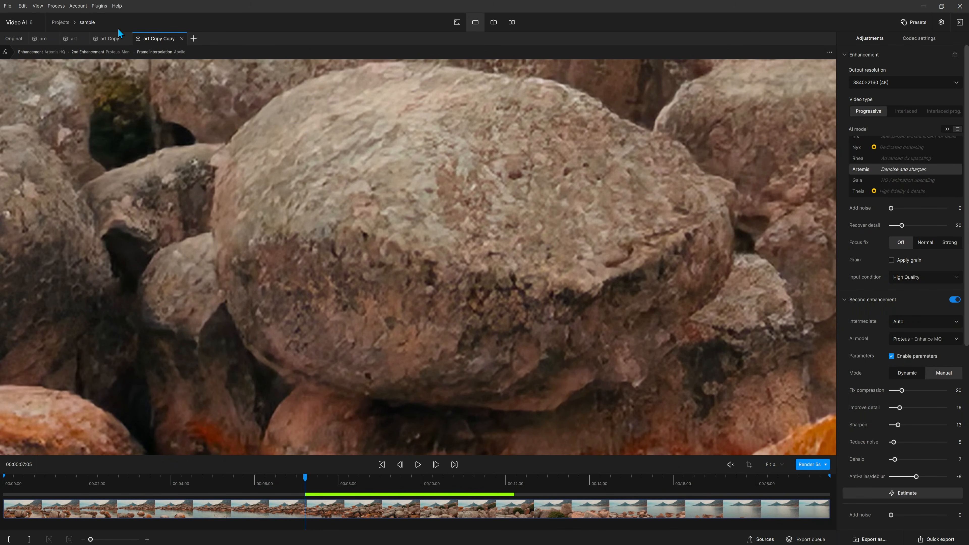
pyautogui.click(115, 36)
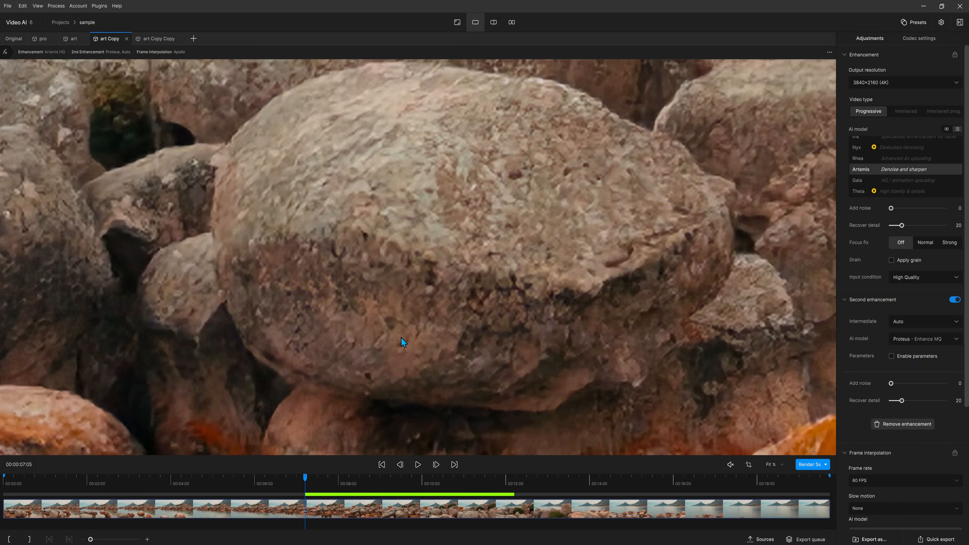
pyautogui.click(156, 38)
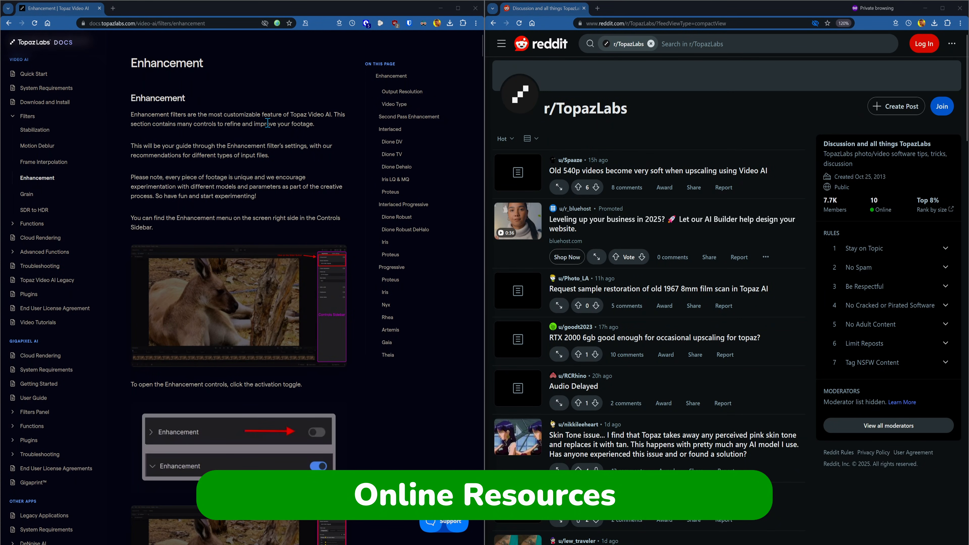
# Read through the Enhancement page of the Topaz Labs documentation in the browser.
pyautogui.click(284, 181)
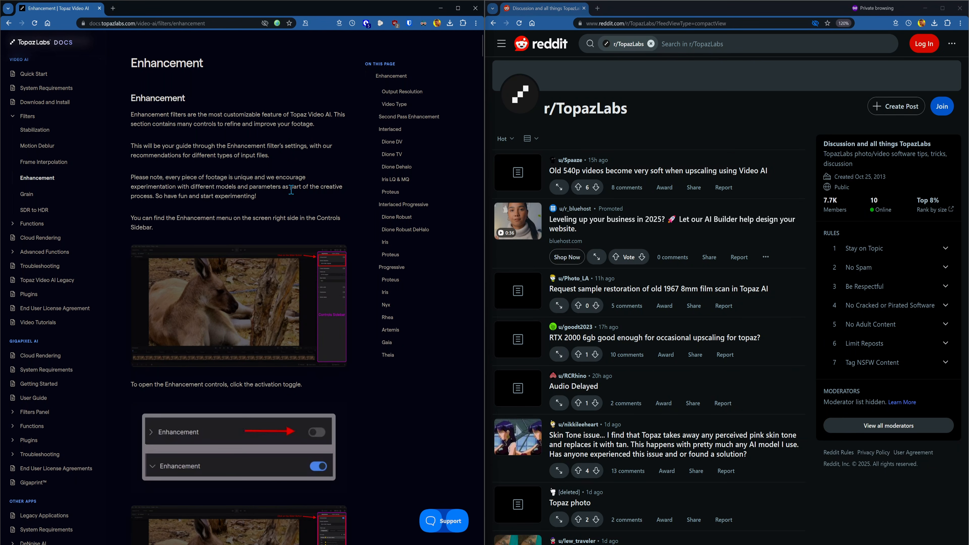
pyautogui.scroll(-15, 293, 242)
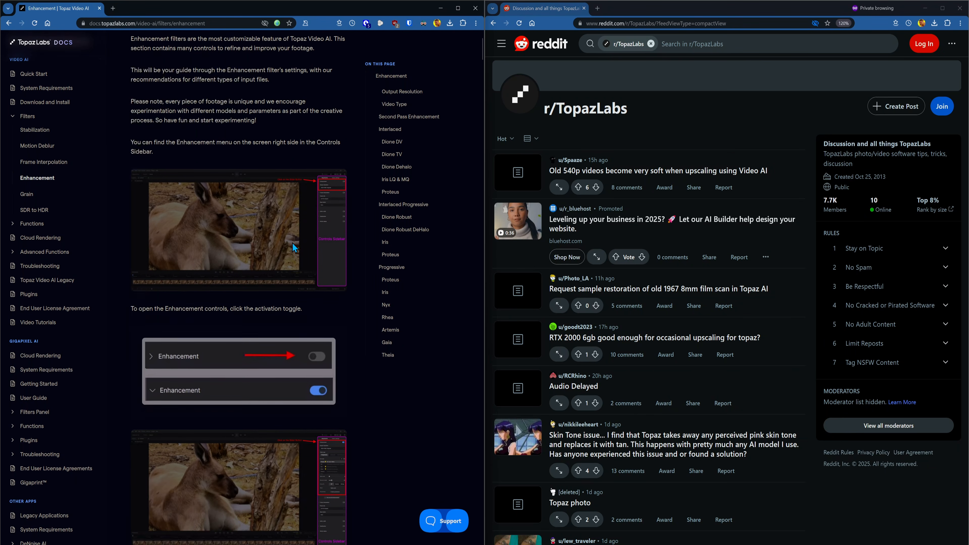
pyautogui.scroll(-10, 292, 243)
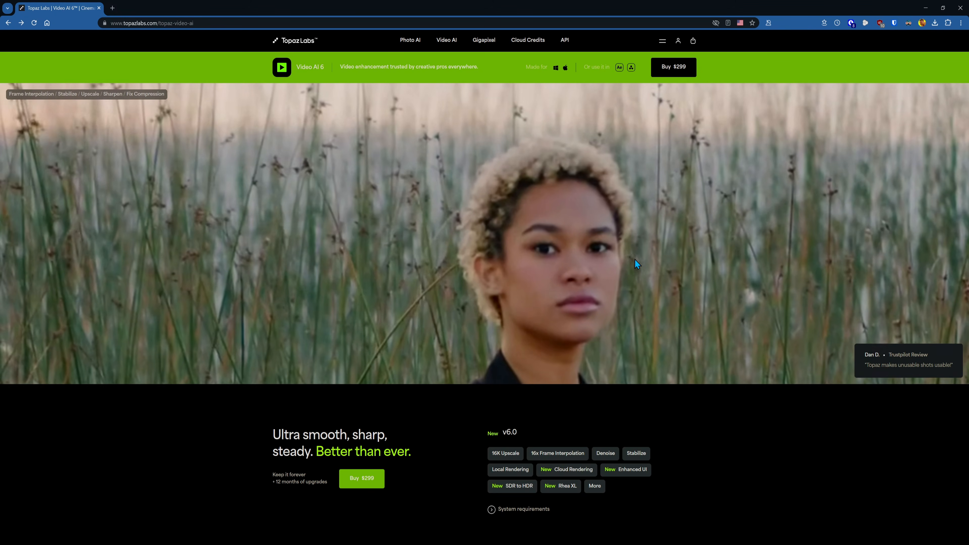
# Switch to Topaz Video AI and examine the example2 project's sources and export queue.
pyautogui.hotkey('alt', 'Tab')
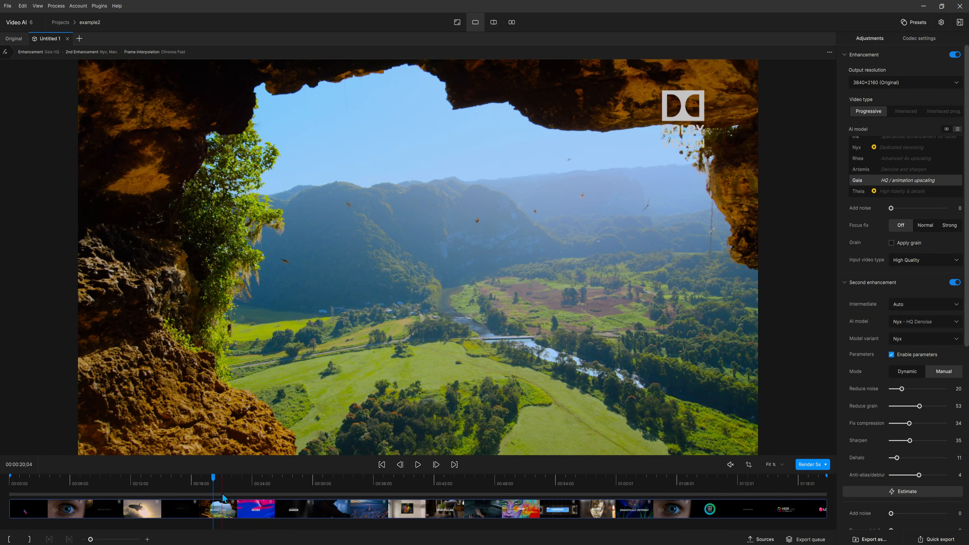
pyautogui.click(759, 539)
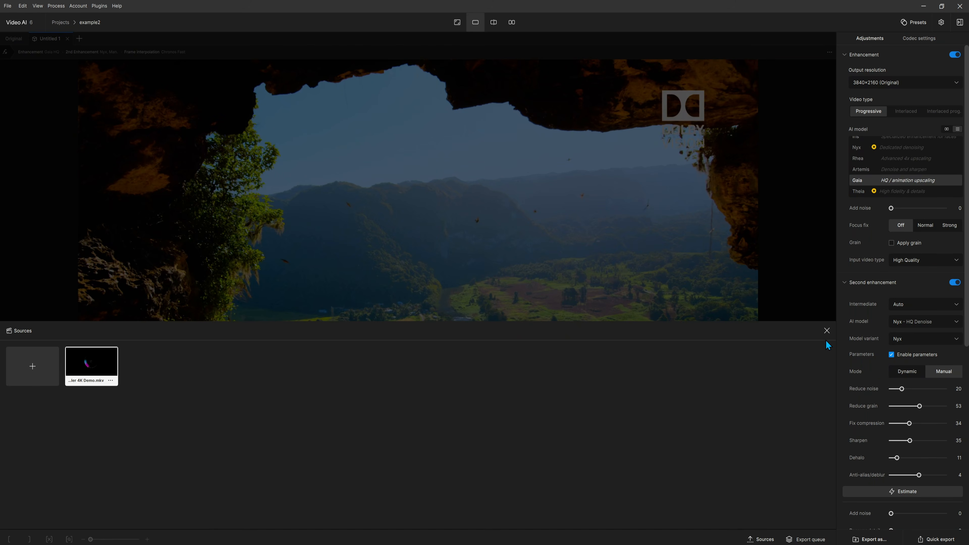
pyautogui.click(827, 330)
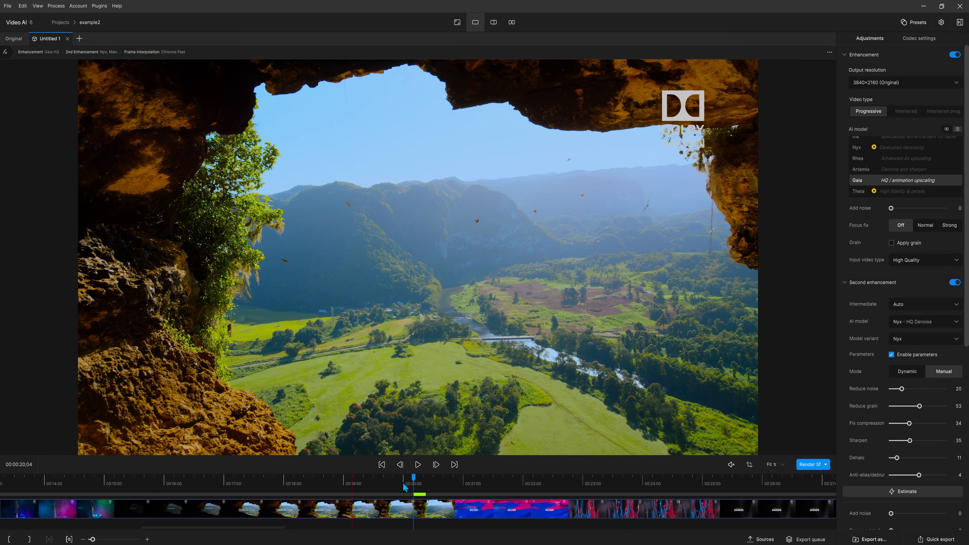
pyautogui.click(804, 538)
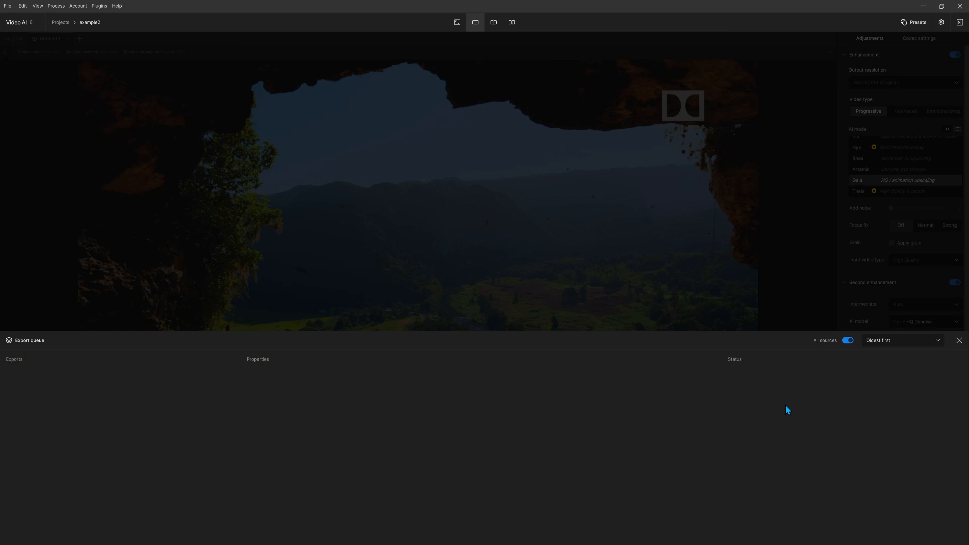
pyautogui.click(959, 340)
# Try 2 maximum processes in the processing preferences and set the value back to 1.
pyautogui.click(8, 5)
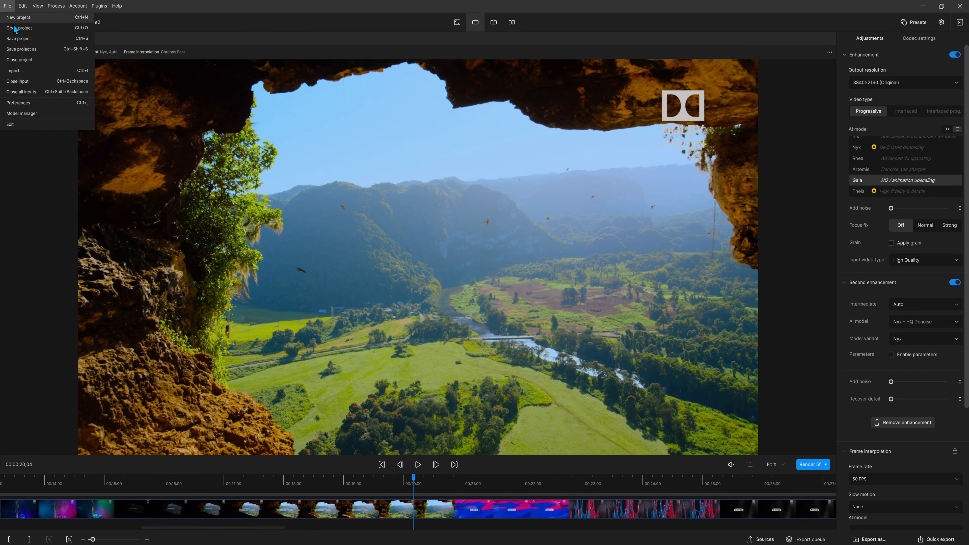
pyautogui.click(29, 101)
pyautogui.scroll(-5, 446, 287)
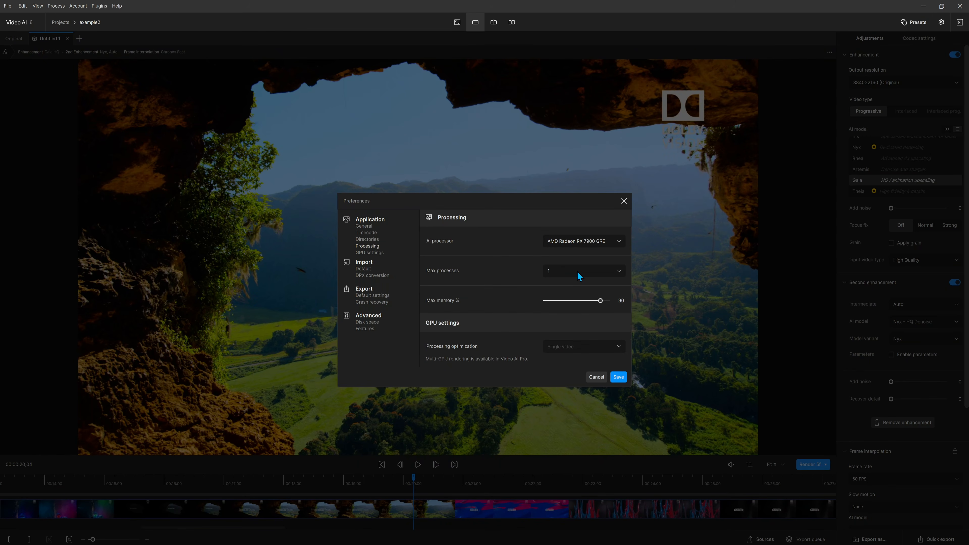
pyautogui.click(576, 271)
pyautogui.click(572, 301)
pyautogui.click(566, 270)
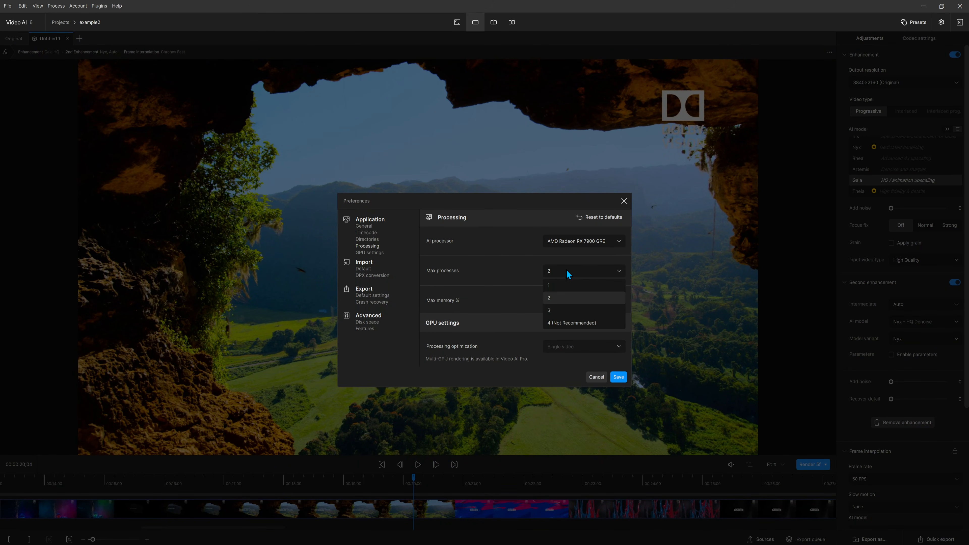
pyautogui.click(561, 289)
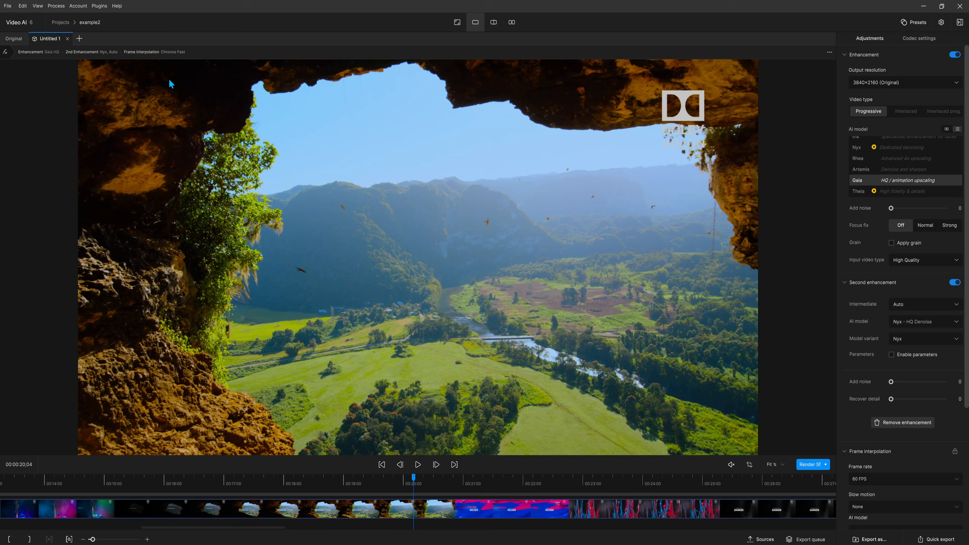
# Minimize the application and move the example2 project folder from the desktop into the OBS folder.
pyautogui.click(8, 8)
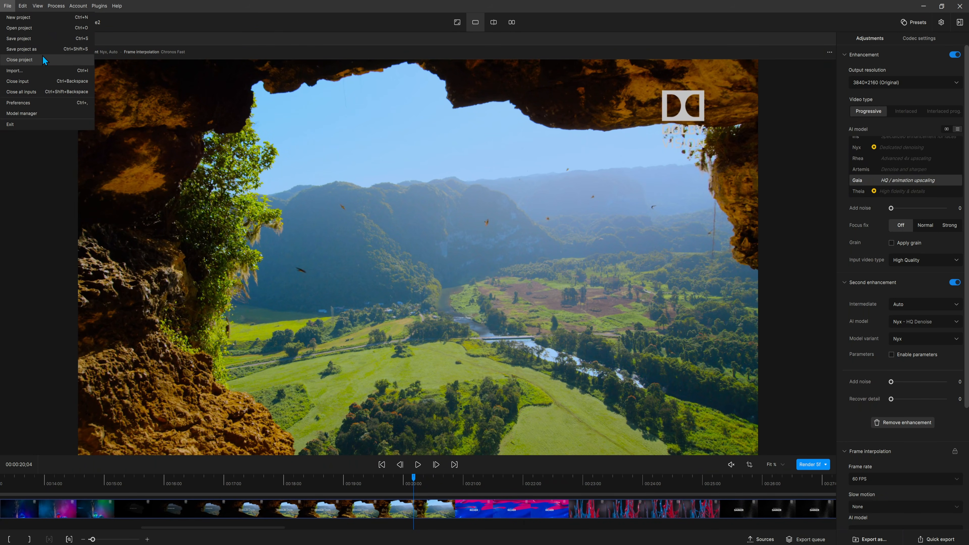
pyautogui.click(224, 60)
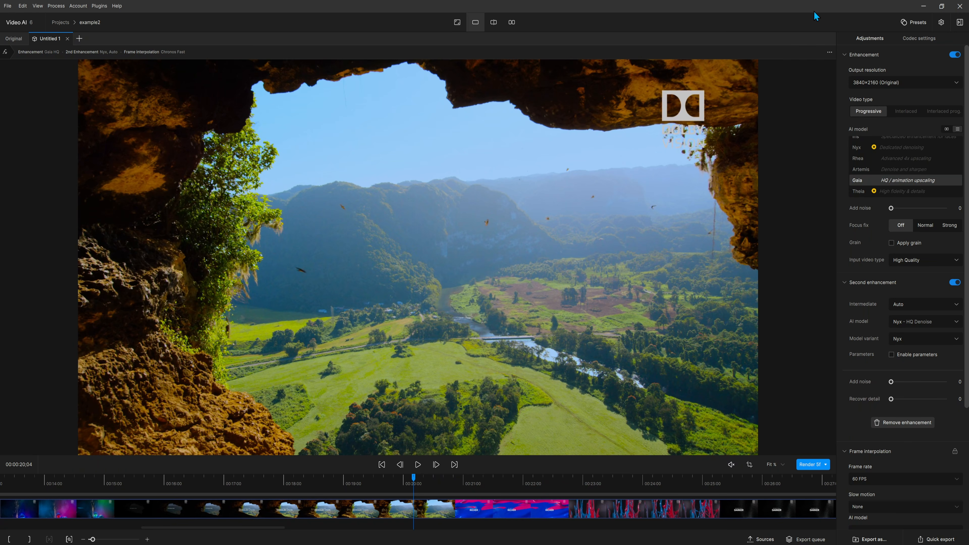
pyautogui.click(923, 6)
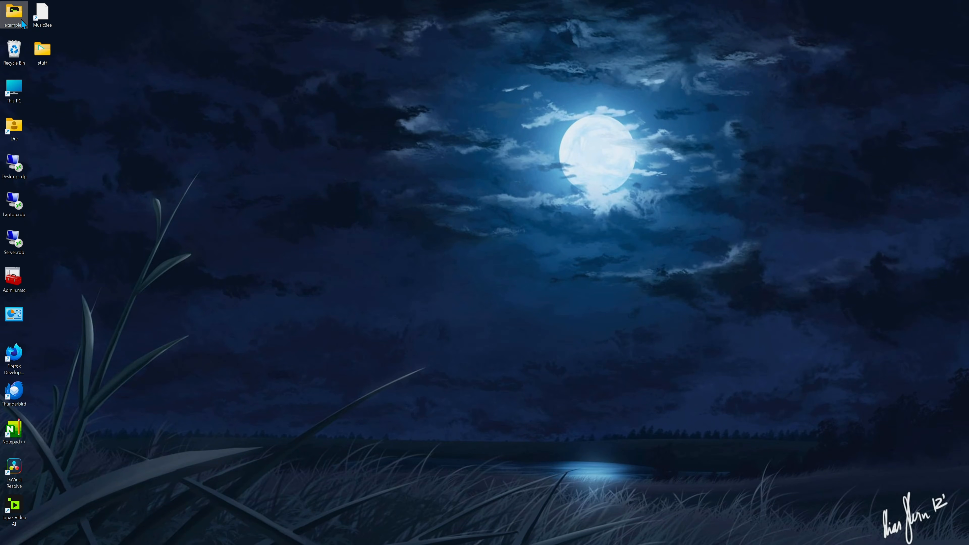
pyautogui.doubleClick(6, 24)
pyautogui.hotkey('ctrl', 'v')
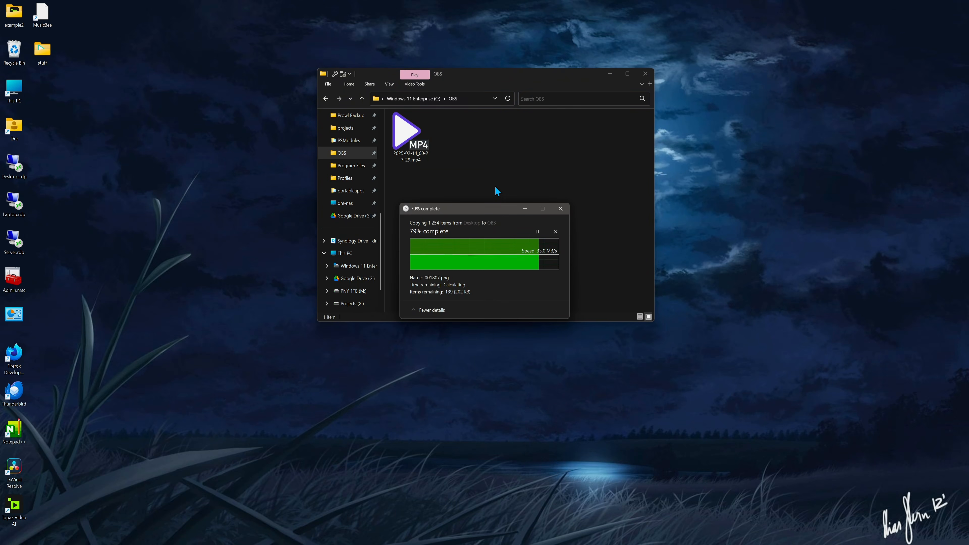
# Open project.tvai from the example2 folder inside OBS.
pyautogui.doubleClick(453, 139)
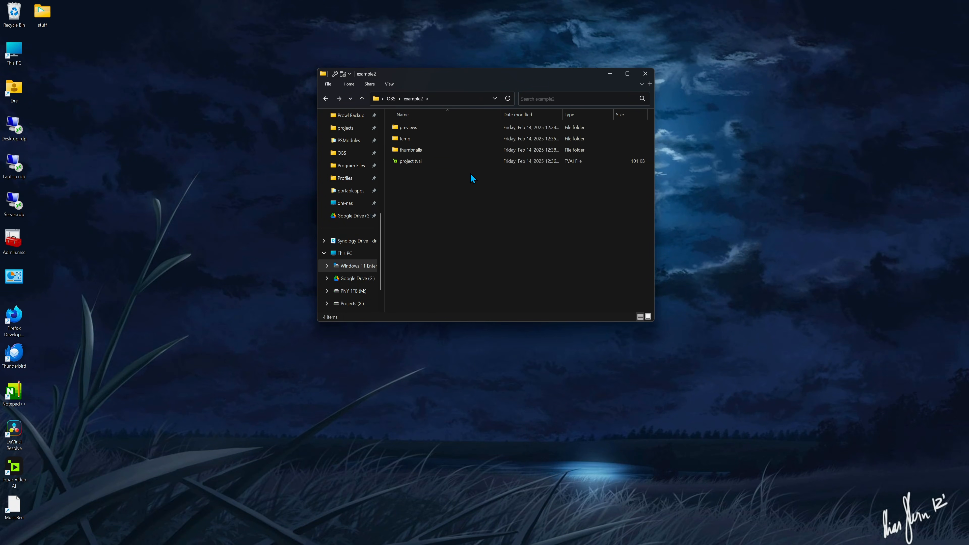
pyautogui.click(449, 164)
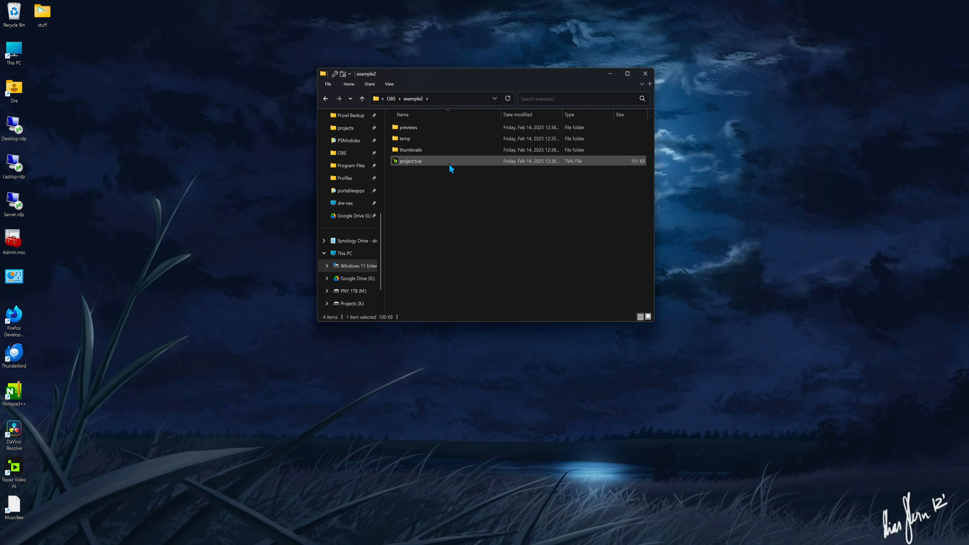
pyautogui.doubleClick(449, 163)
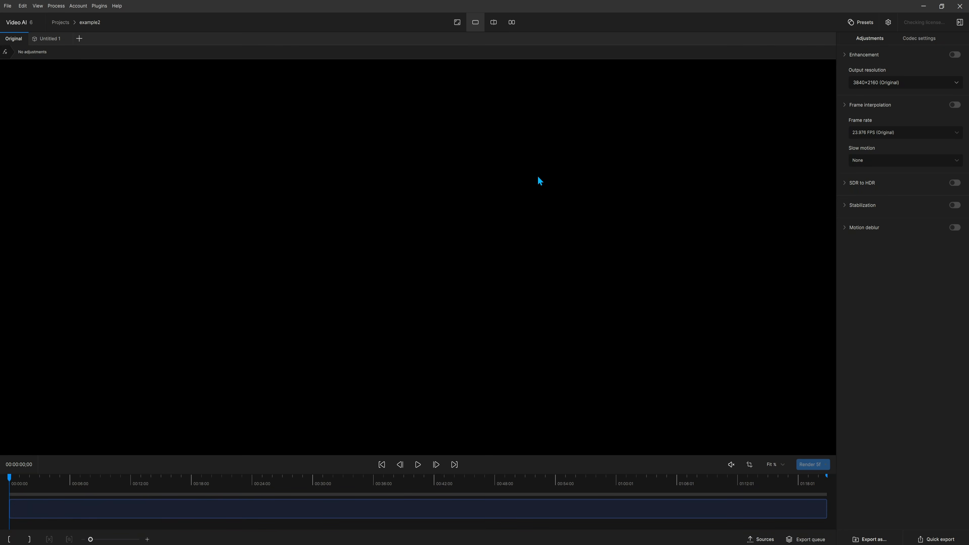
pyautogui.click(920, 7)
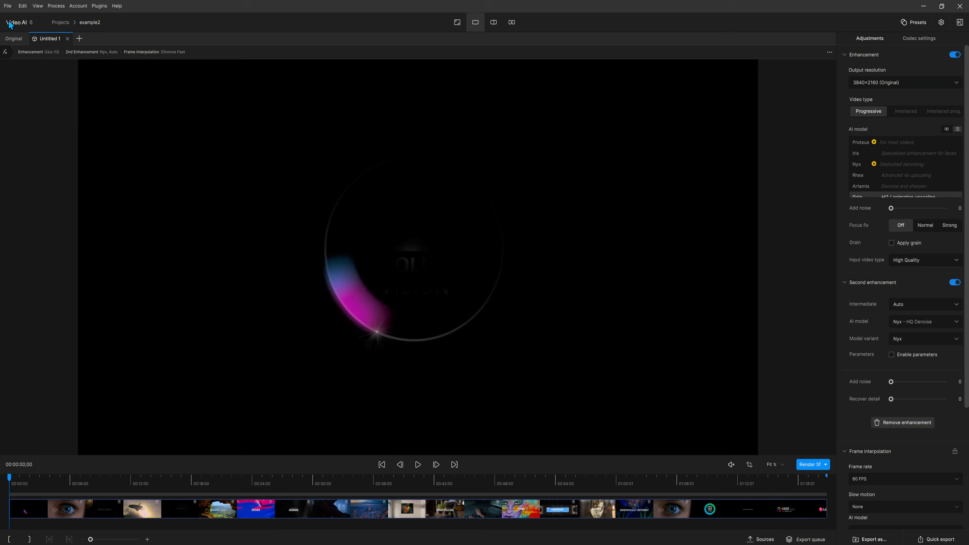
pyautogui.click(7, 6)
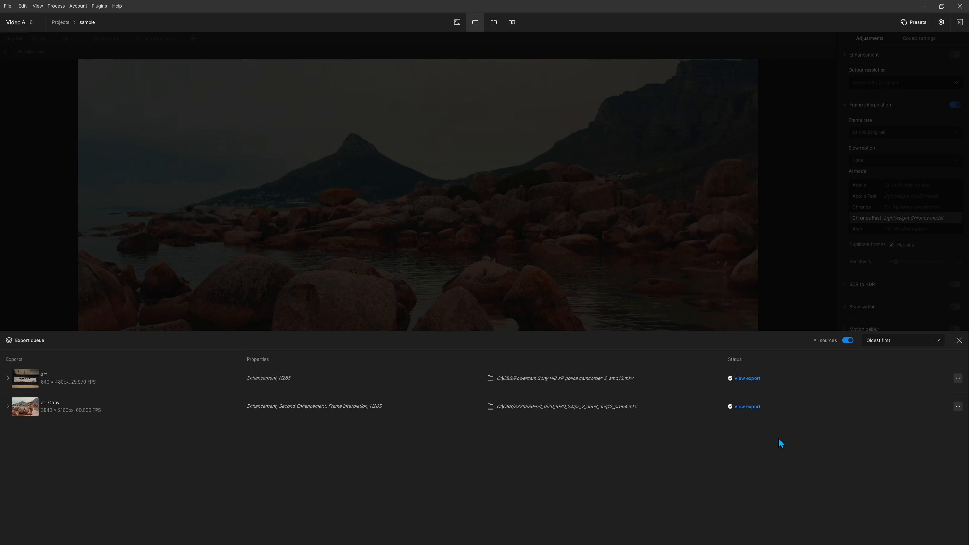
# Leave the sample project's export queue and view the slow motion options for the original clip.
pyautogui.press('Escape')
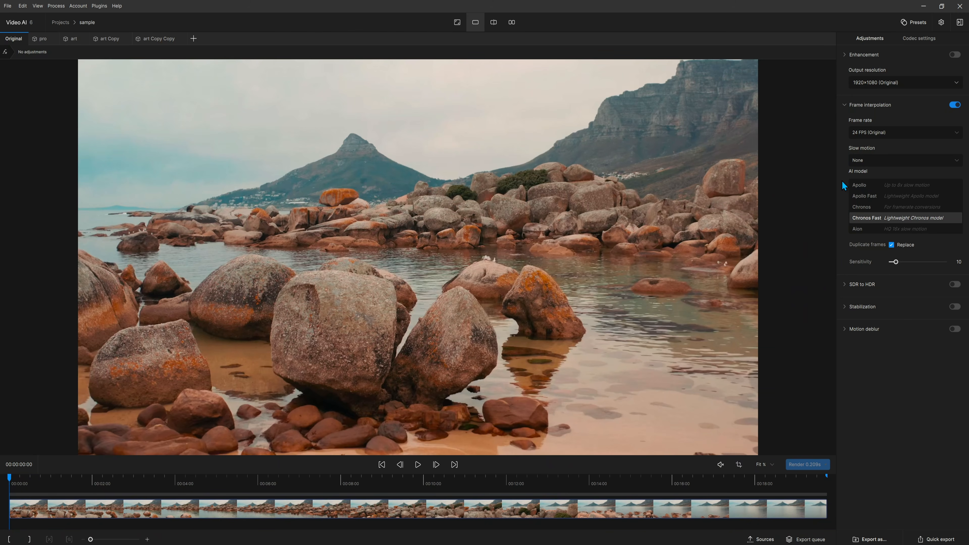
pyautogui.click(957, 161)
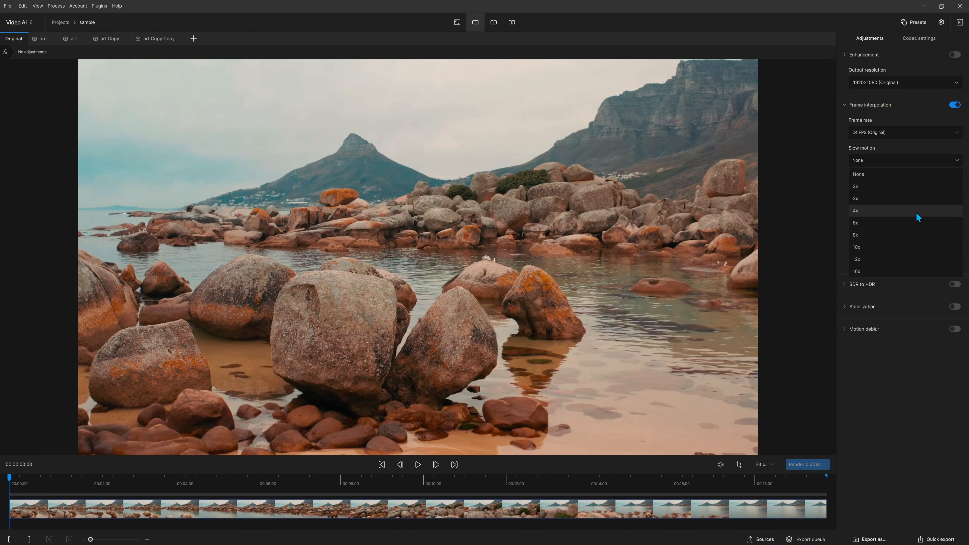
pyautogui.click(619, 208)
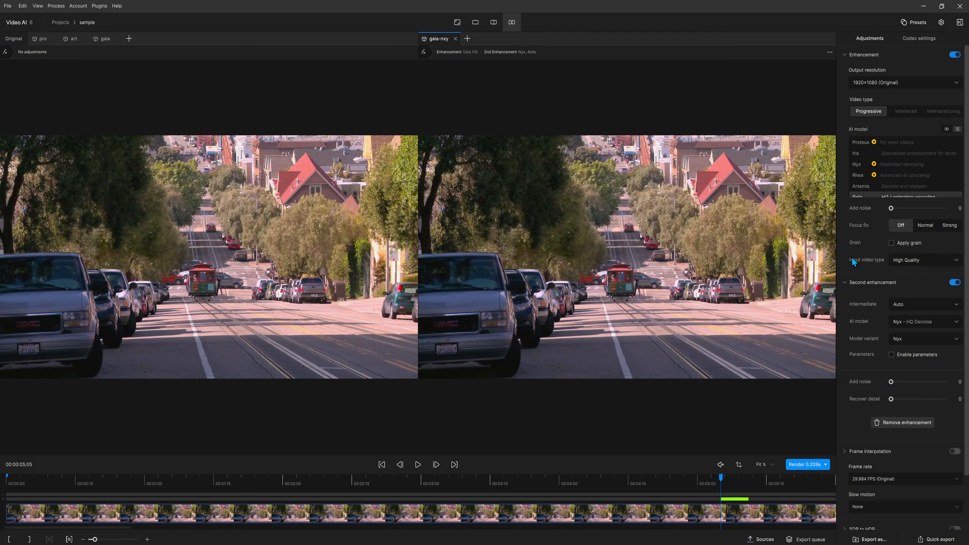
# Examine the input video type description and the available export codecs for the gaia-nxy version.
pyautogui.moveTo(854, 264)
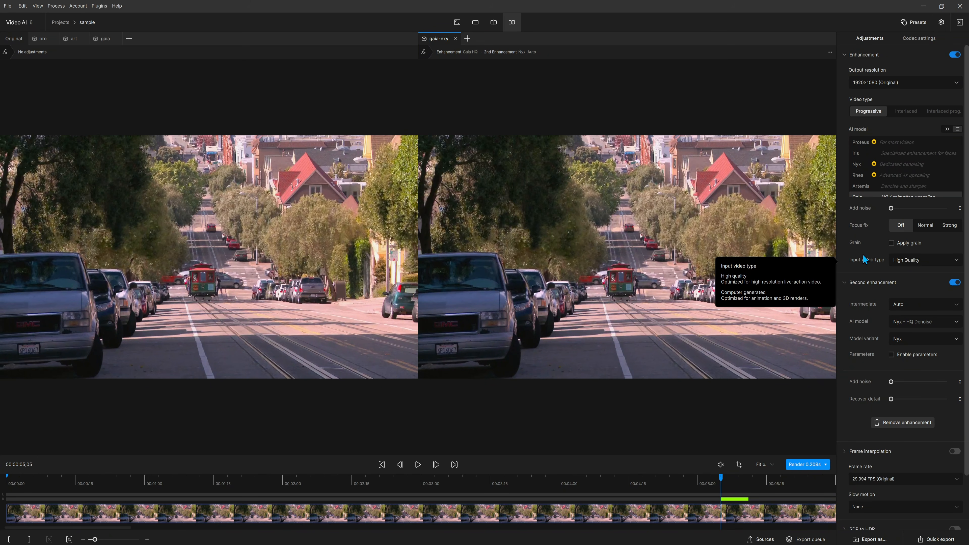
pyautogui.click(919, 38)
pyautogui.click(925, 89)
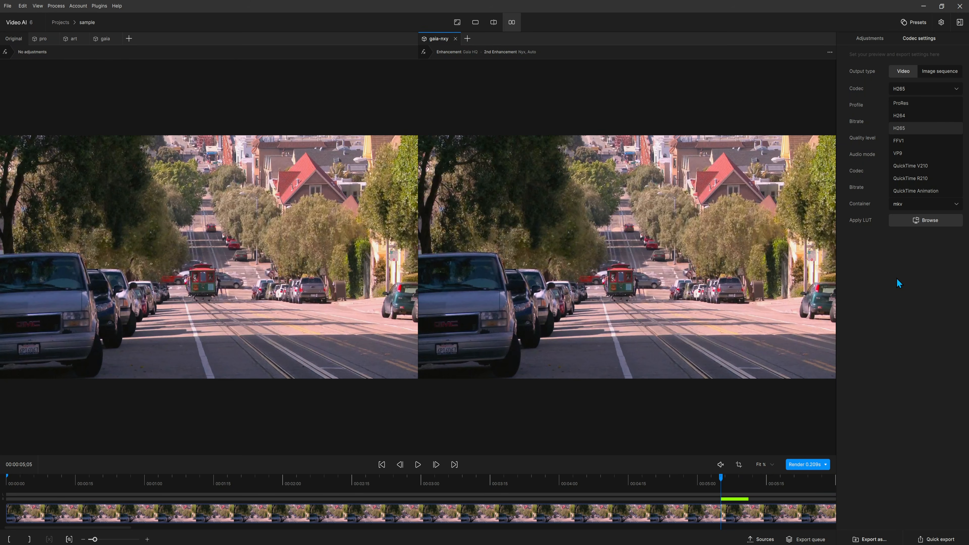
pyautogui.click(870, 38)
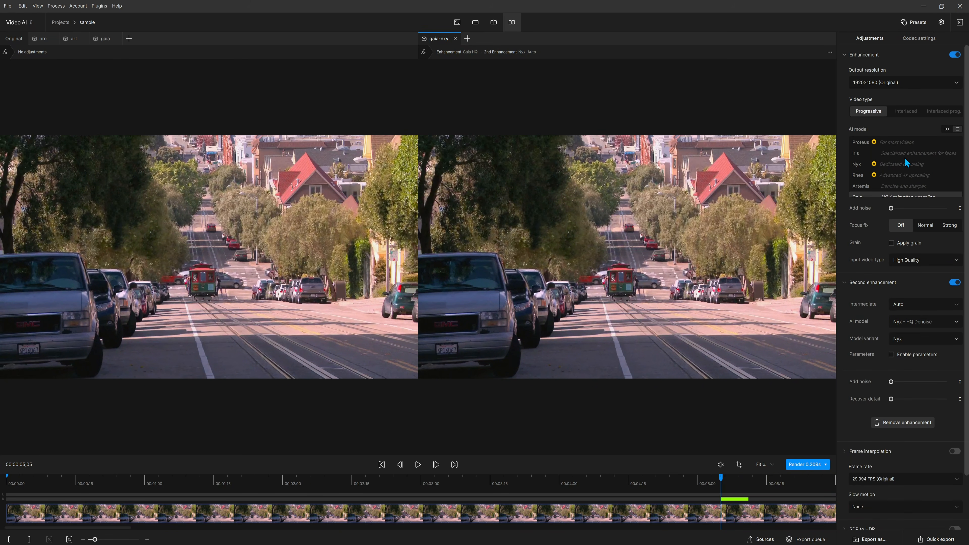
# Set the first enhancement's AI model to Proteus on the gaia-nxy version.
pyautogui.click(894, 144)
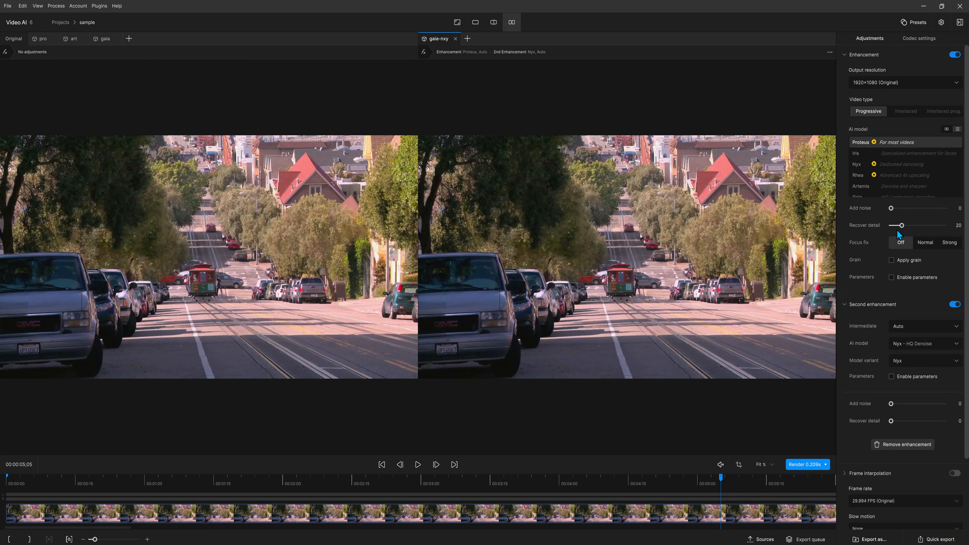